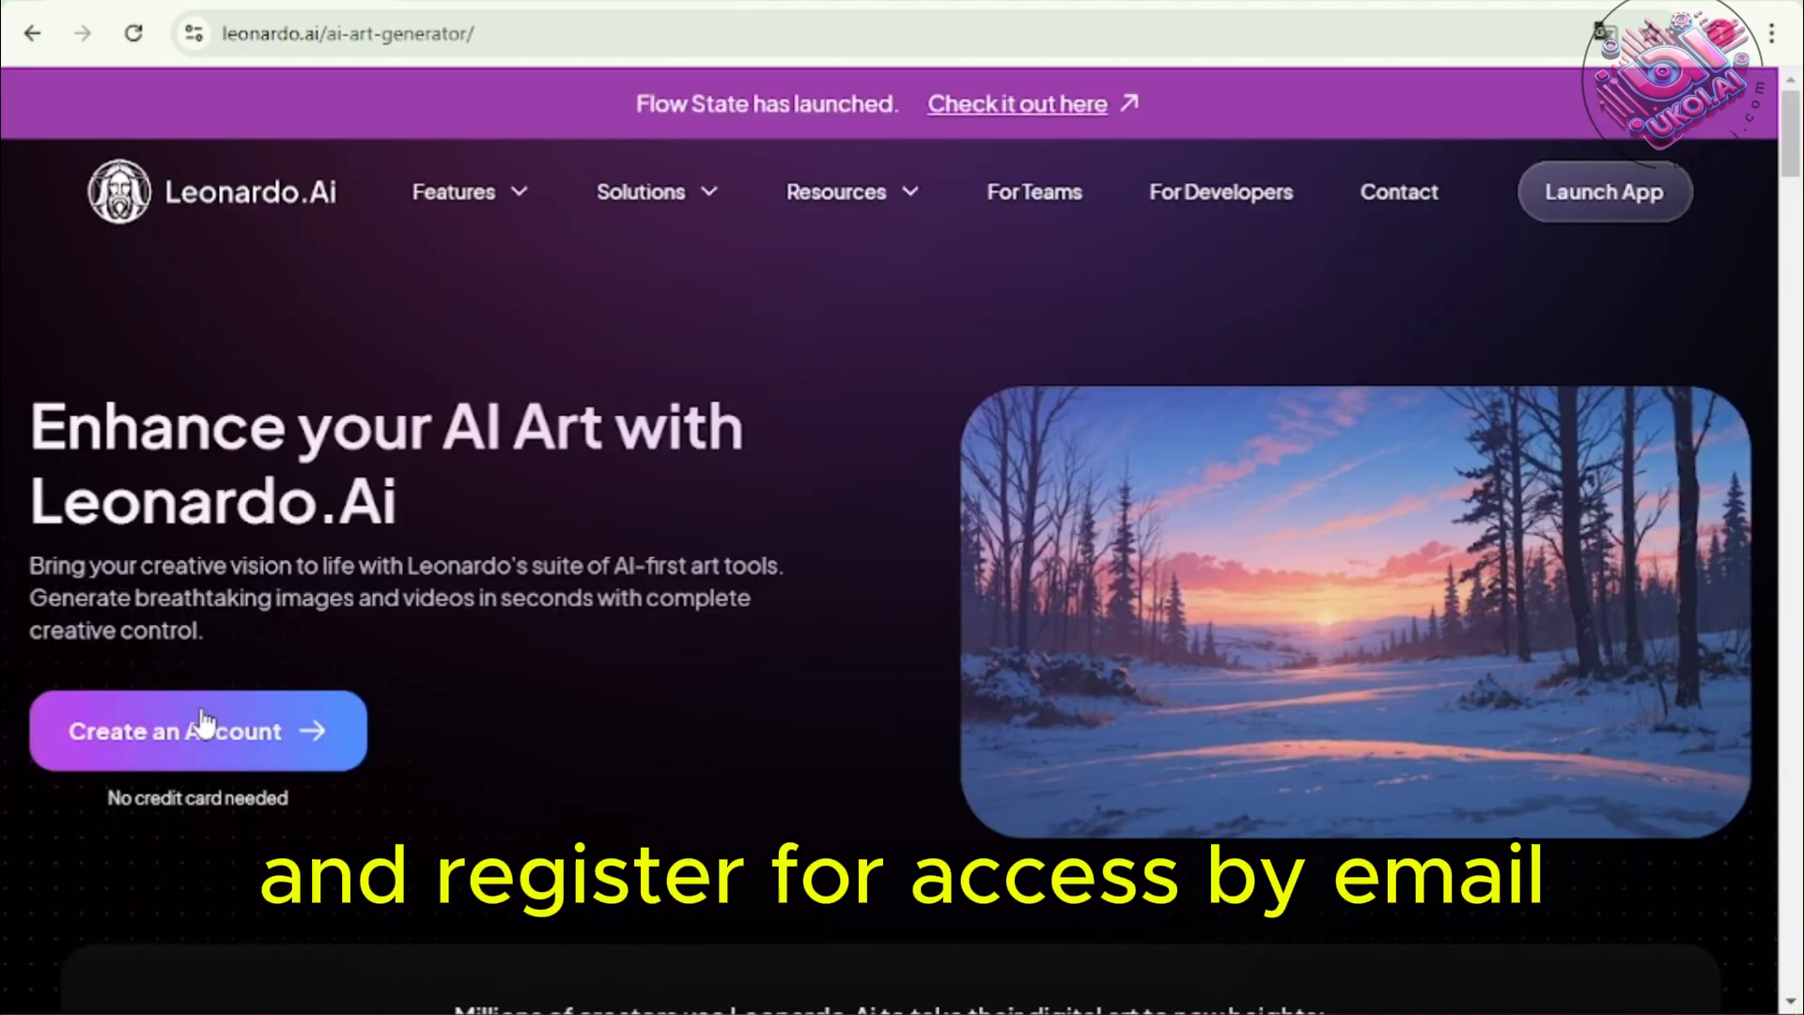
# Step: Start creating an account on the Leonardo.Ai website
pyautogui.click(222, 736)
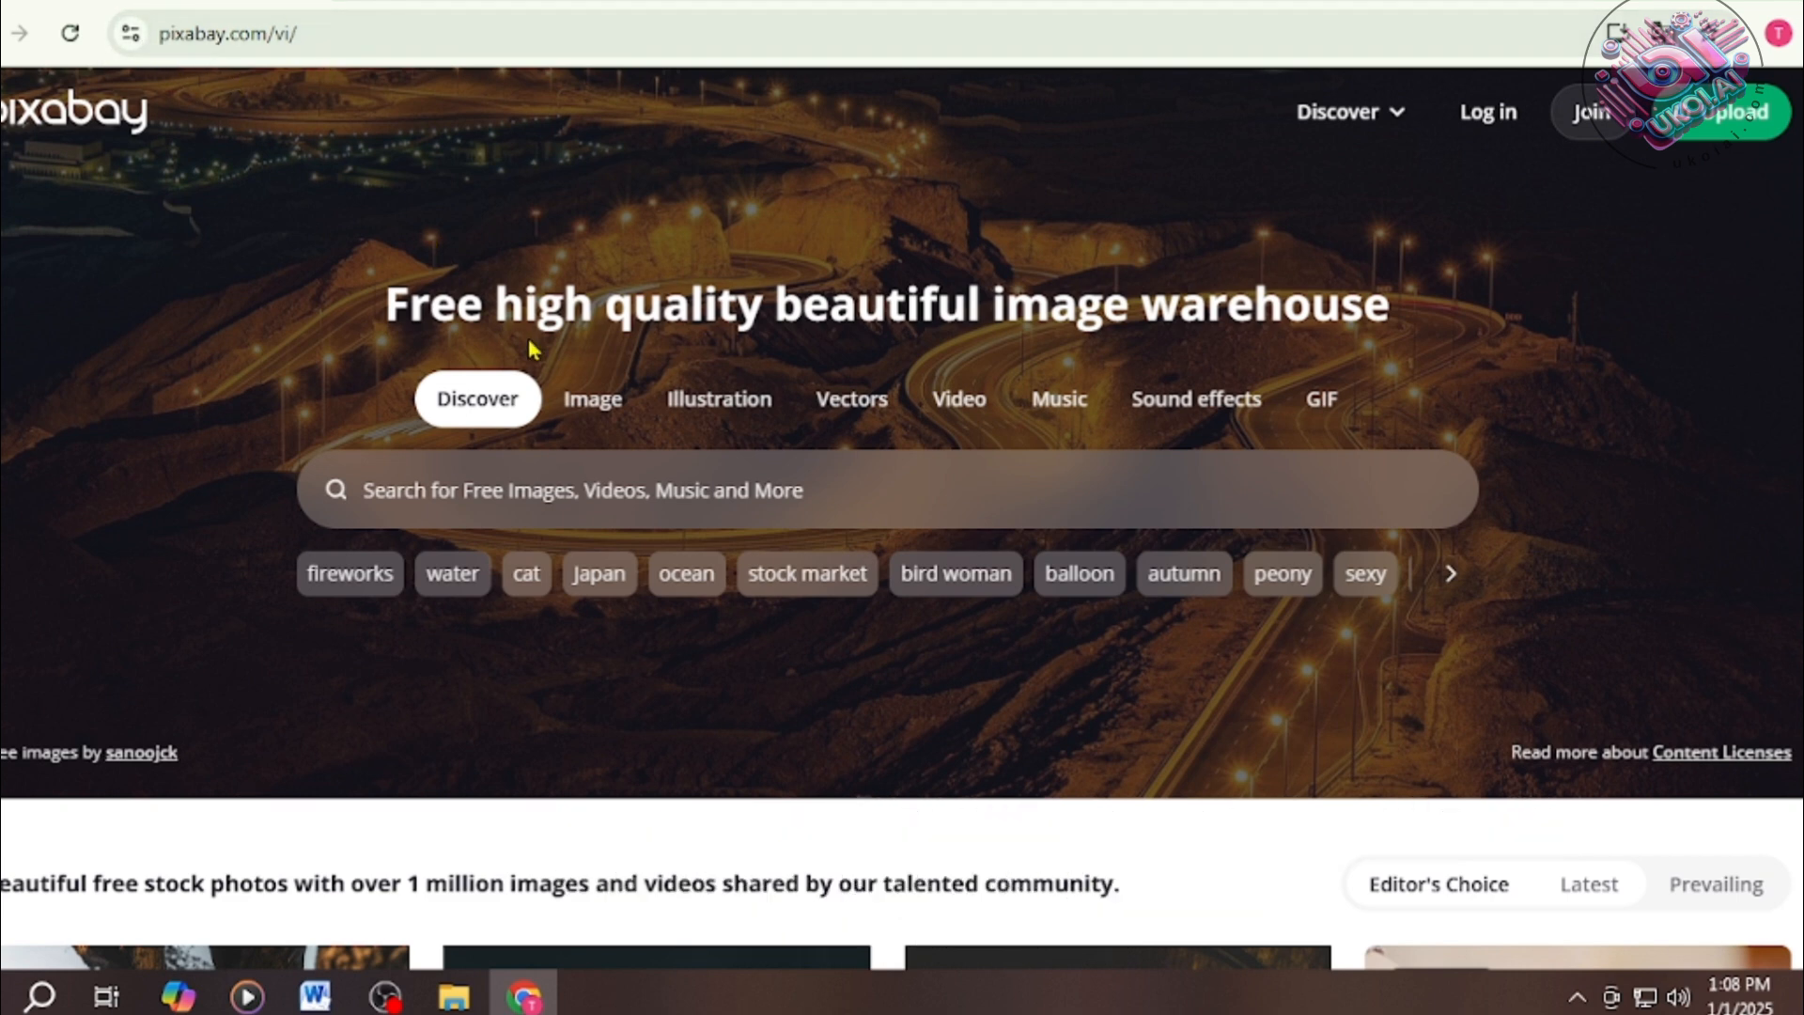
# Step: Switch to Pixabay and search its free image library for LOGO
pyautogui.click(477, 486)
pyautogui.write('LO')
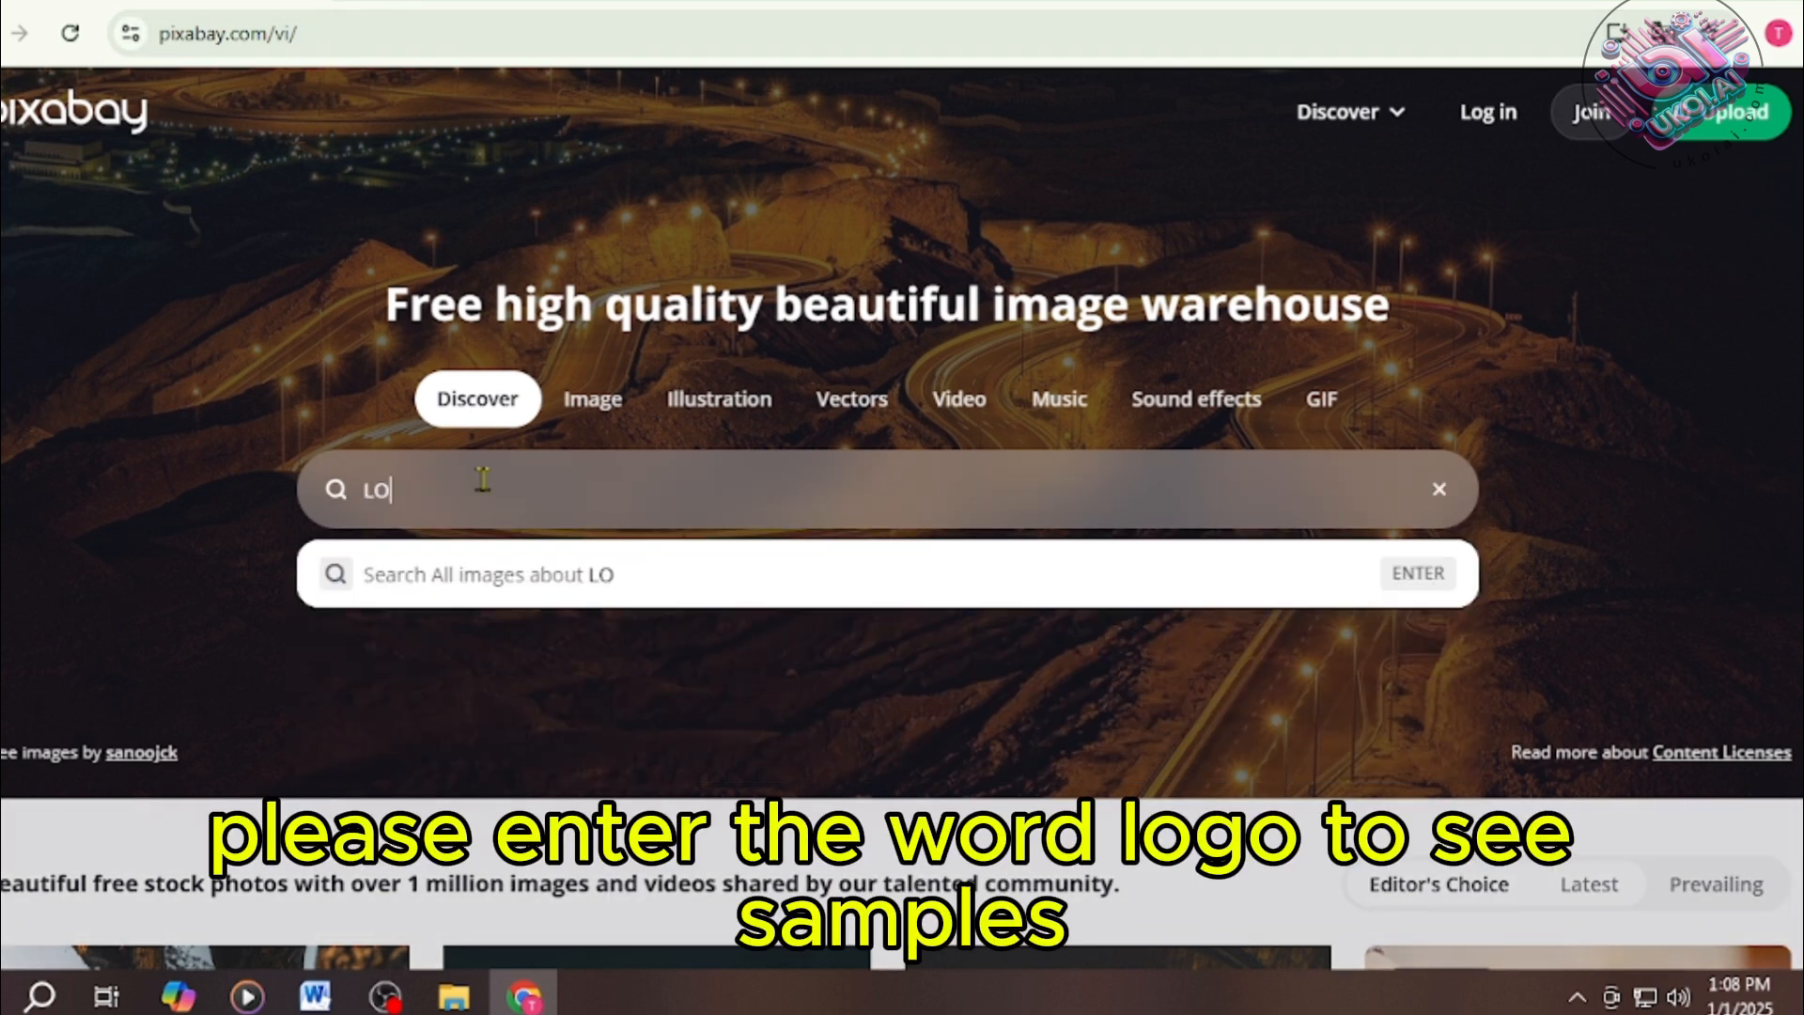
pyautogui.write('GO')
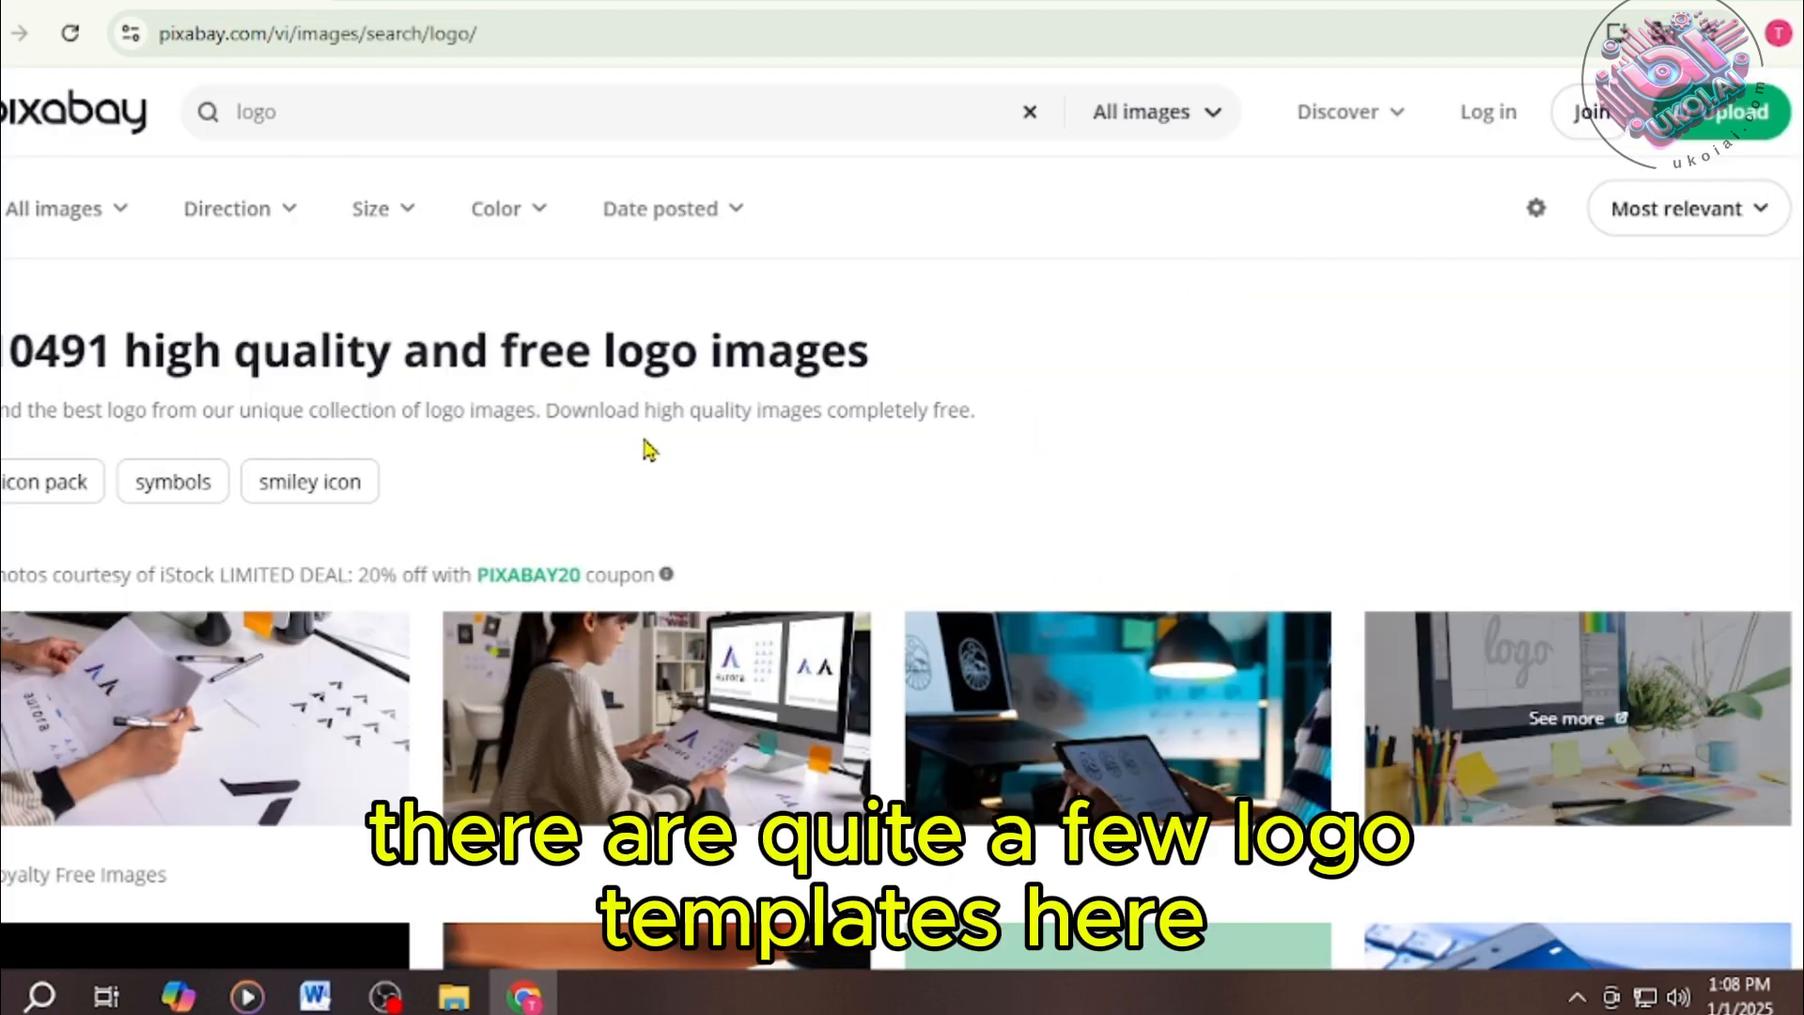
# Step: Examine the logo image results for sample designs that could suit a spa brand
pyautogui.scroll(-3, 648, 449)
pyautogui.scroll(-5, 498, 506)
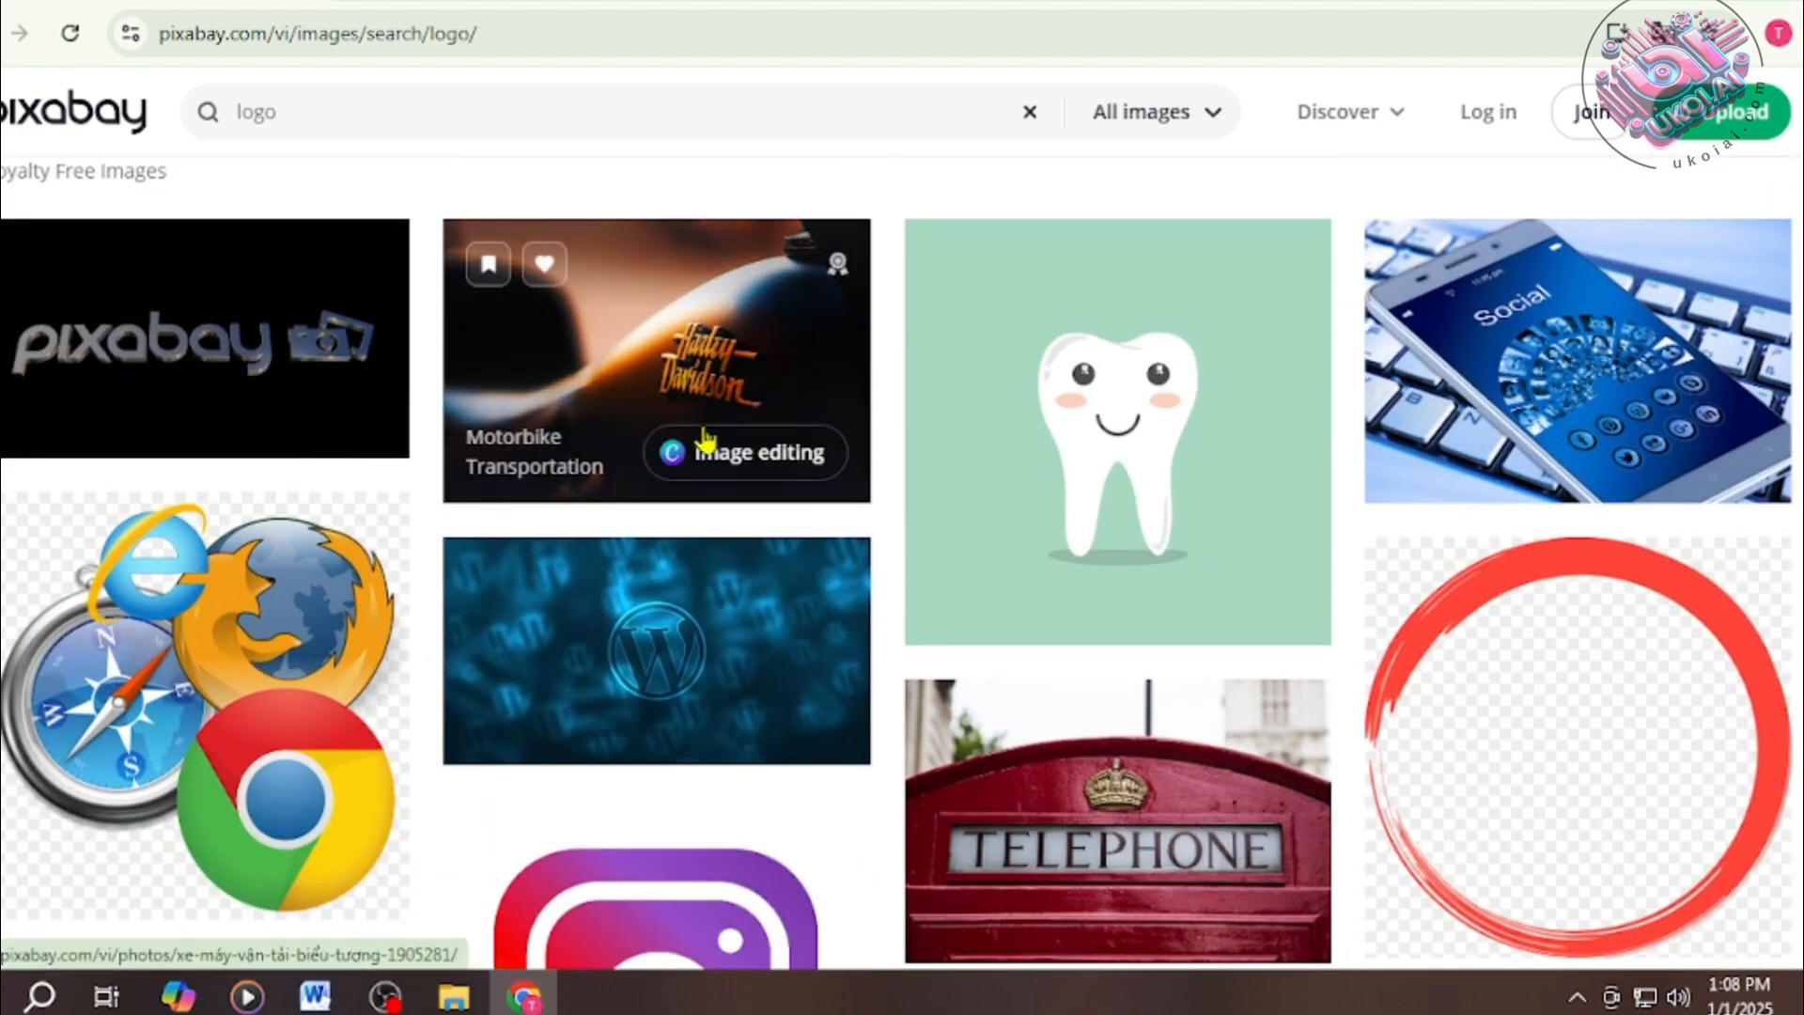
pyautogui.scroll(-1, 1086, 334)
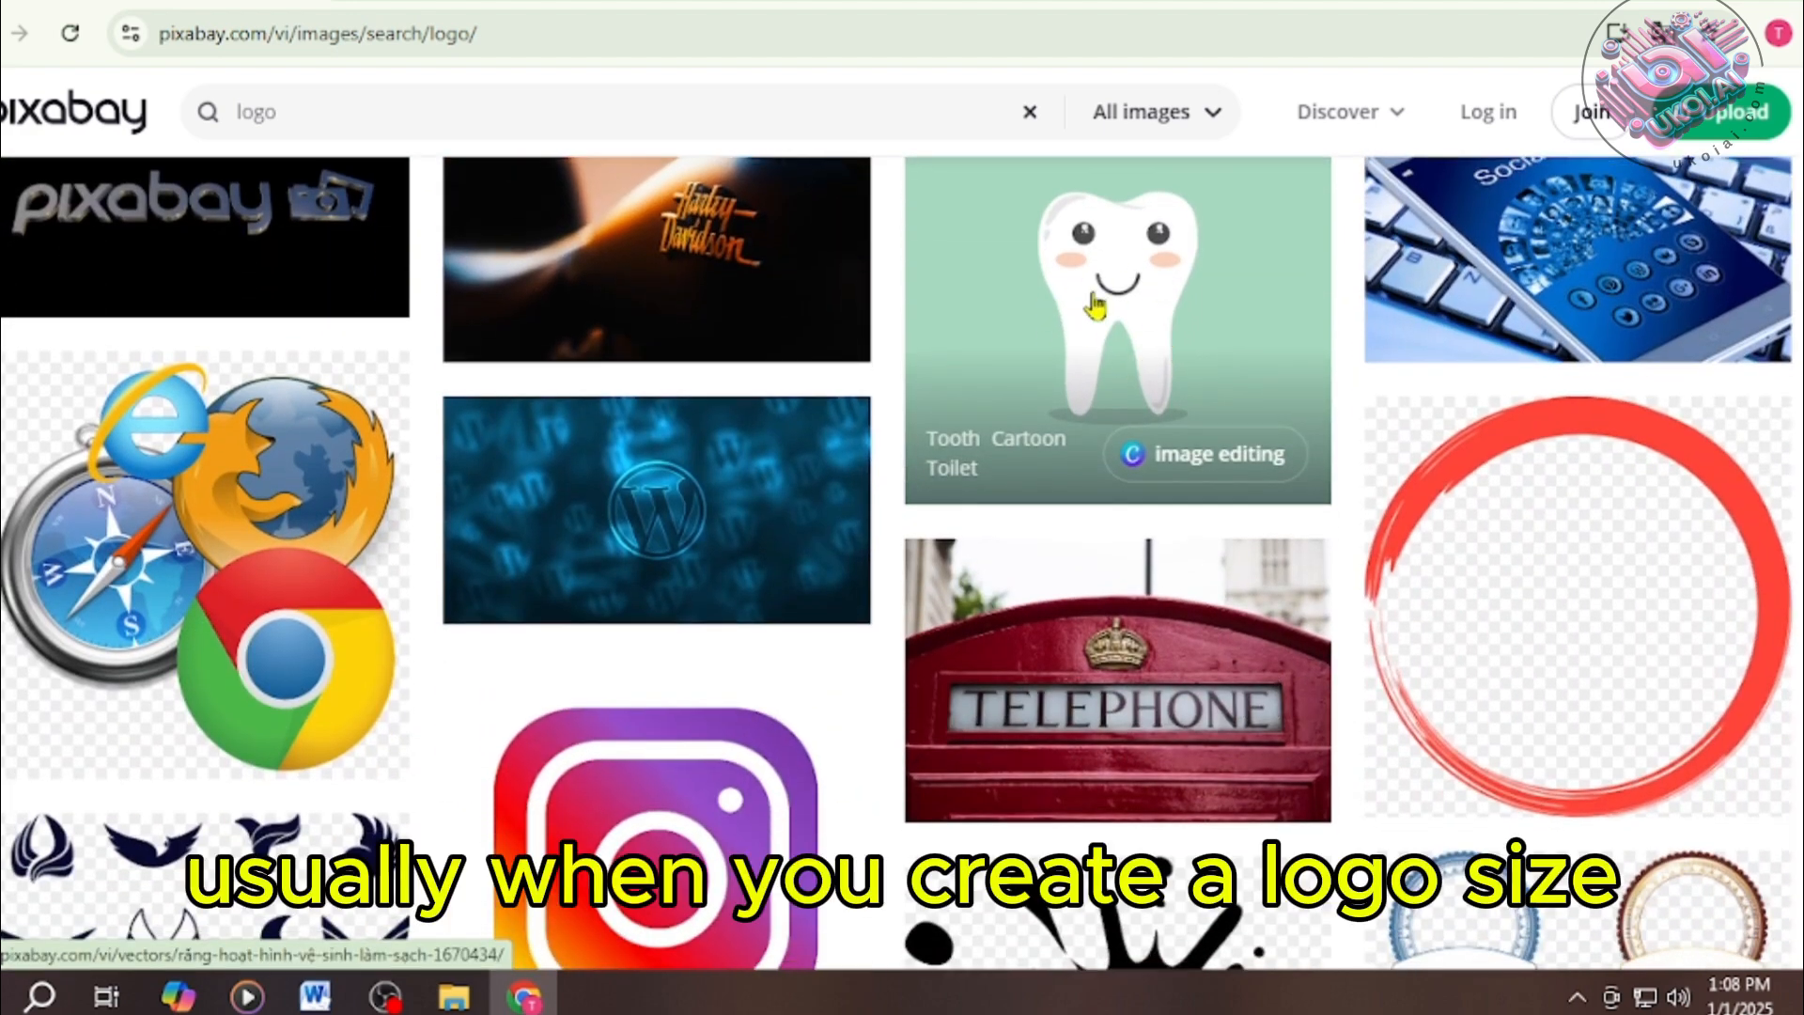
pyautogui.scroll(-1, 725, 526)
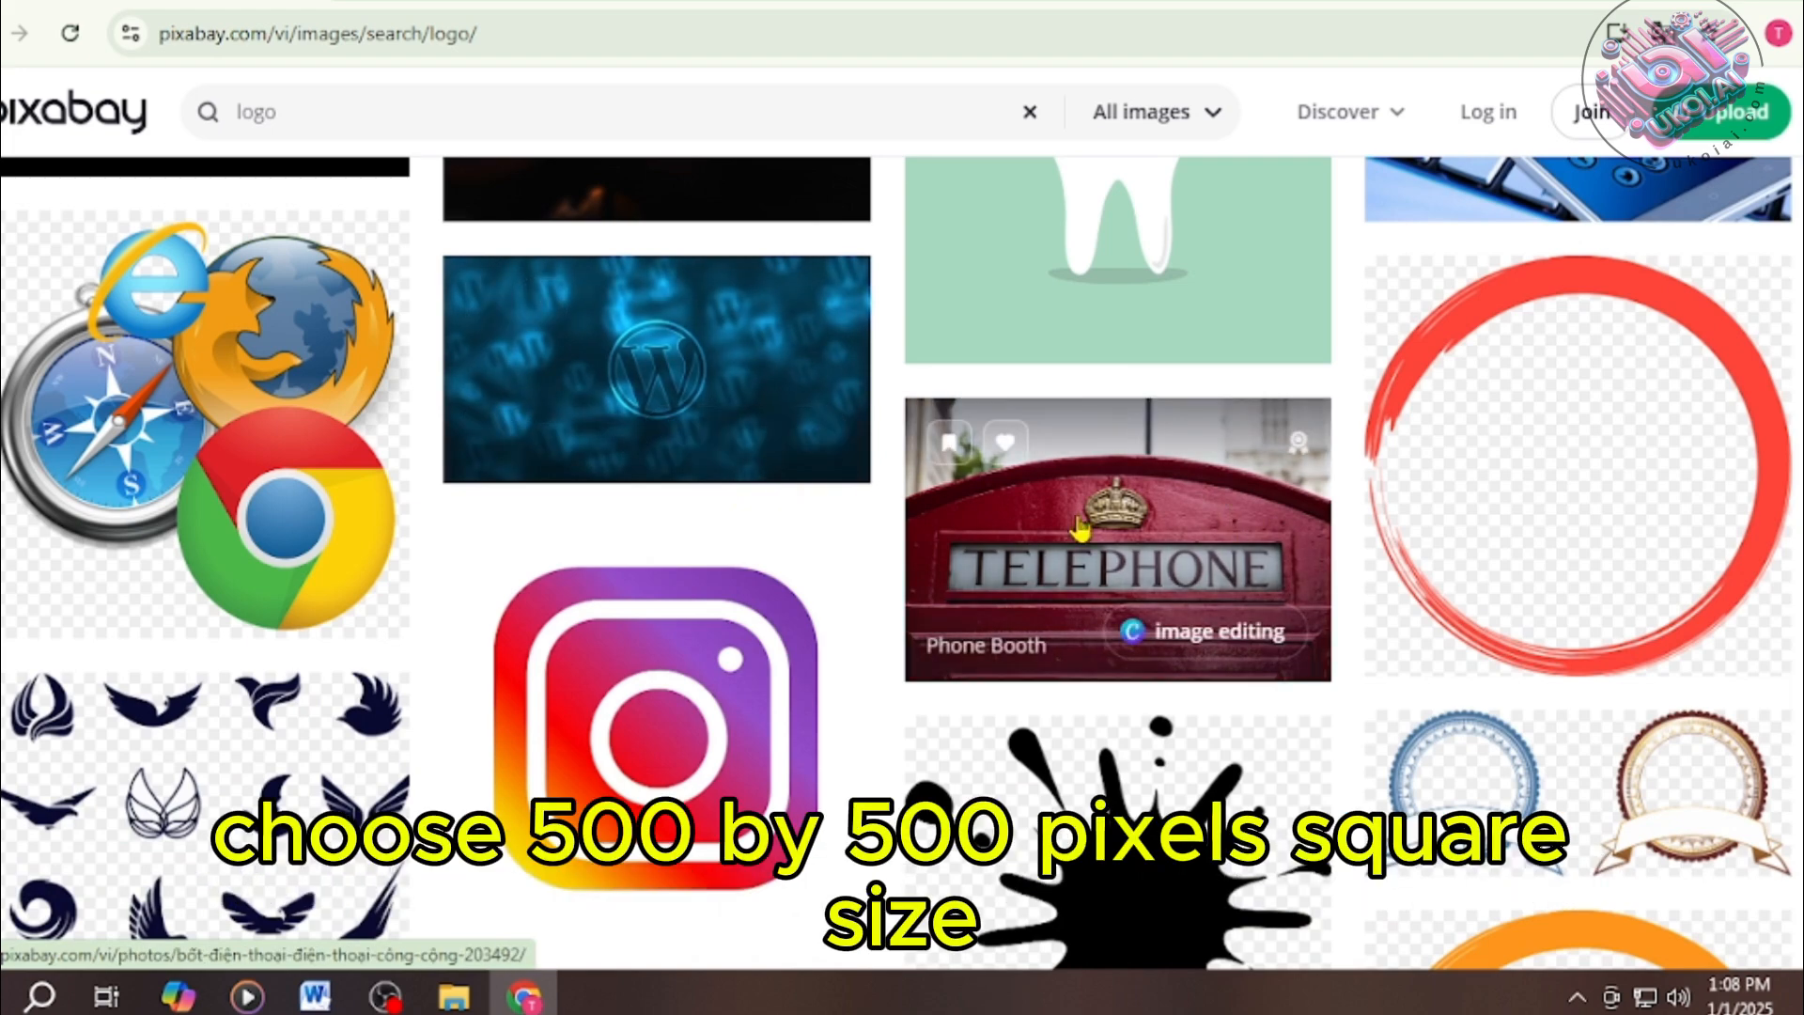
pyautogui.scroll(-2, 858, 524)
pyautogui.scroll(-2, 752, 470)
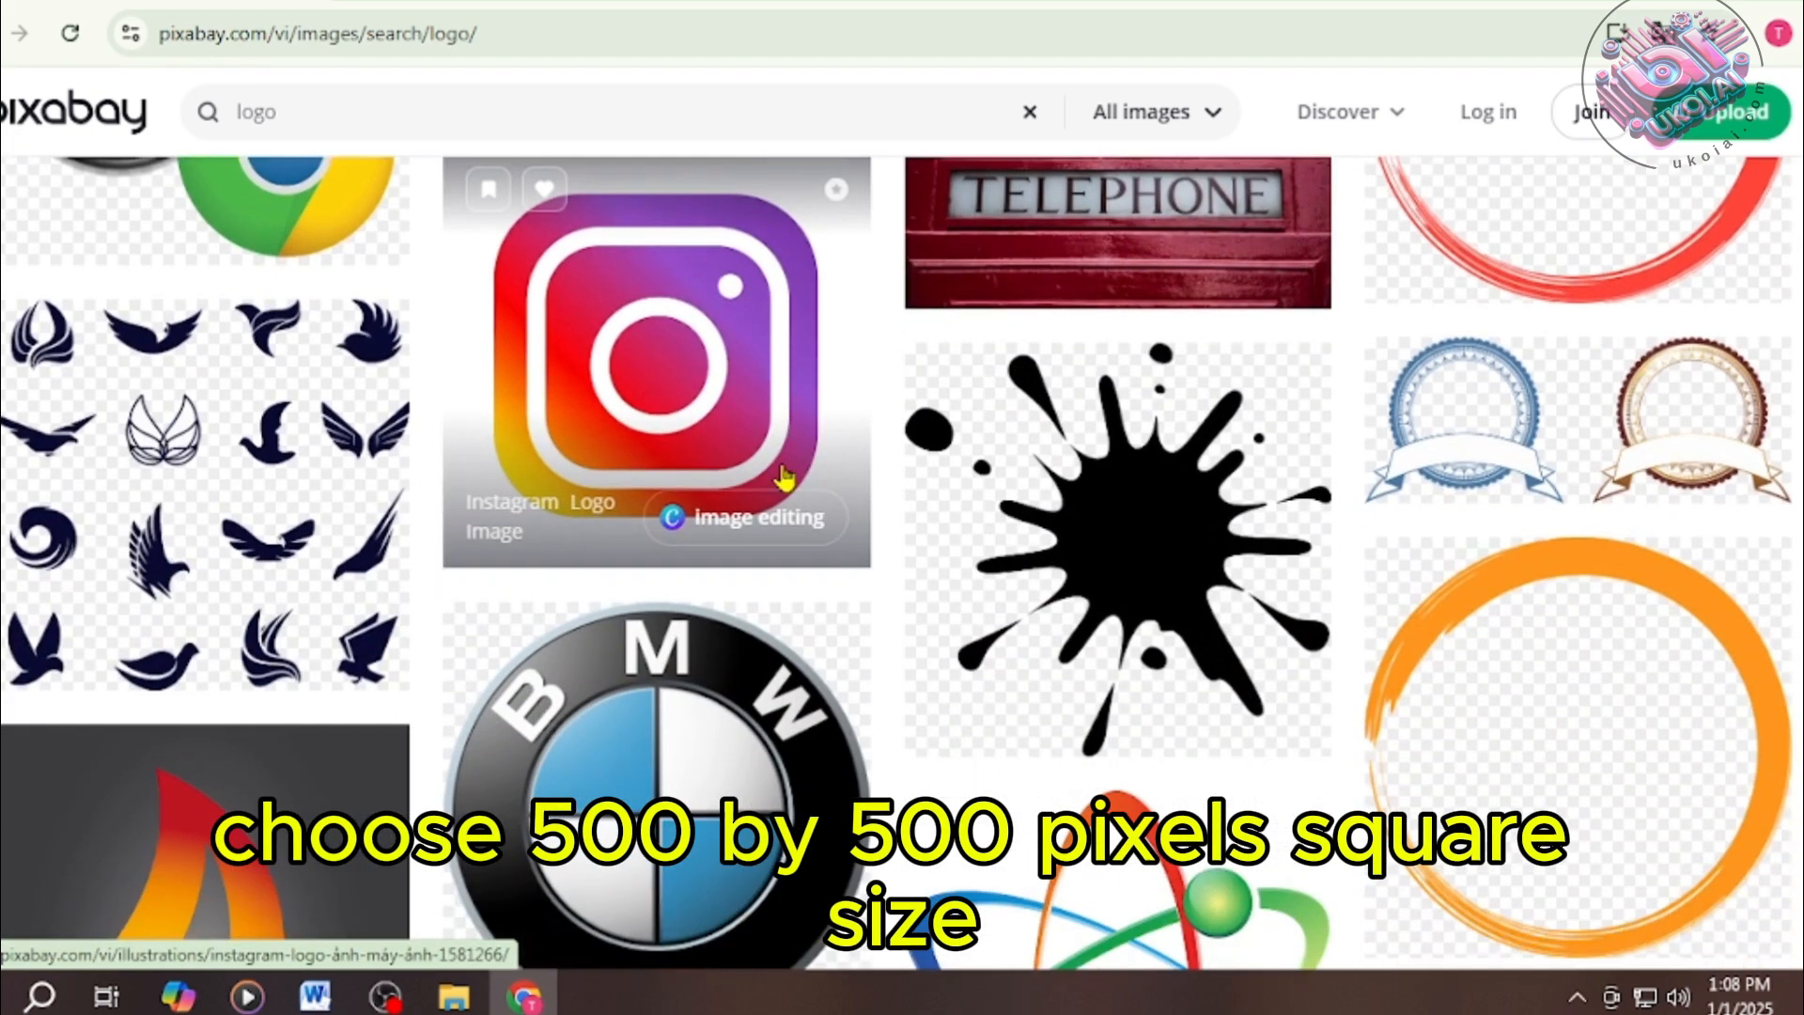
pyautogui.scroll(-4, 845, 470)
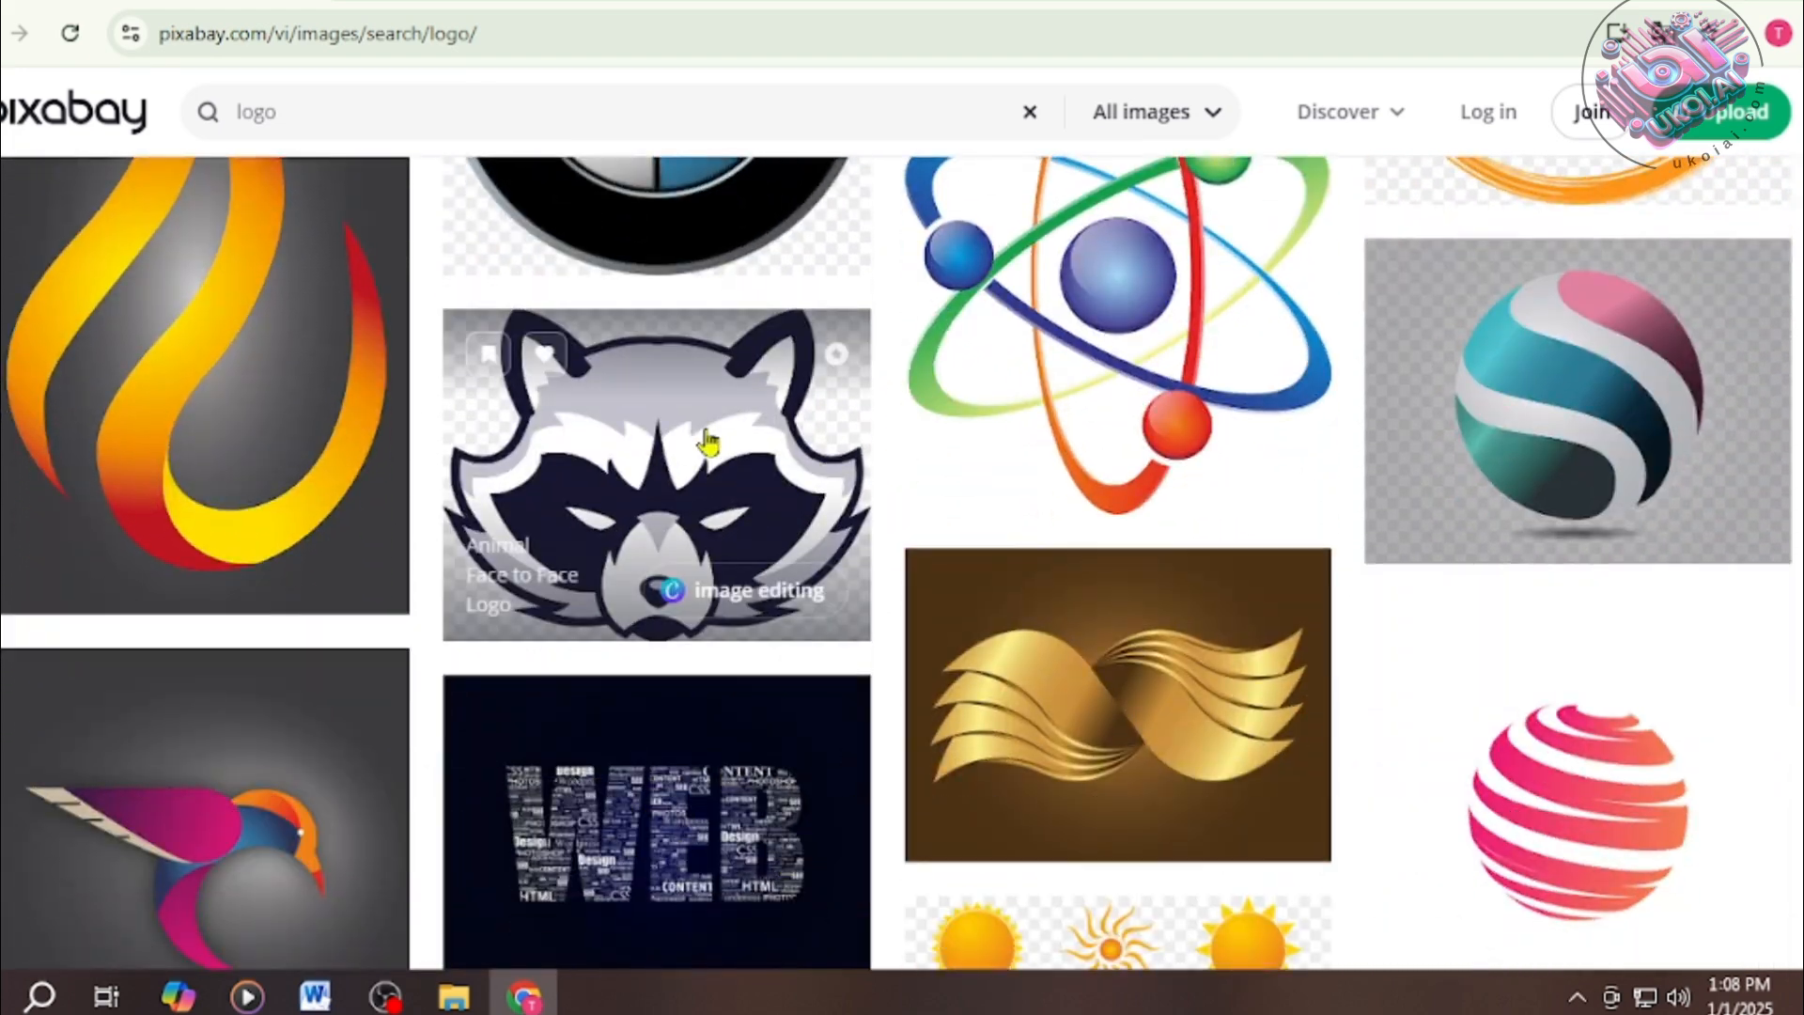
pyautogui.scroll(-2, 978, 475)
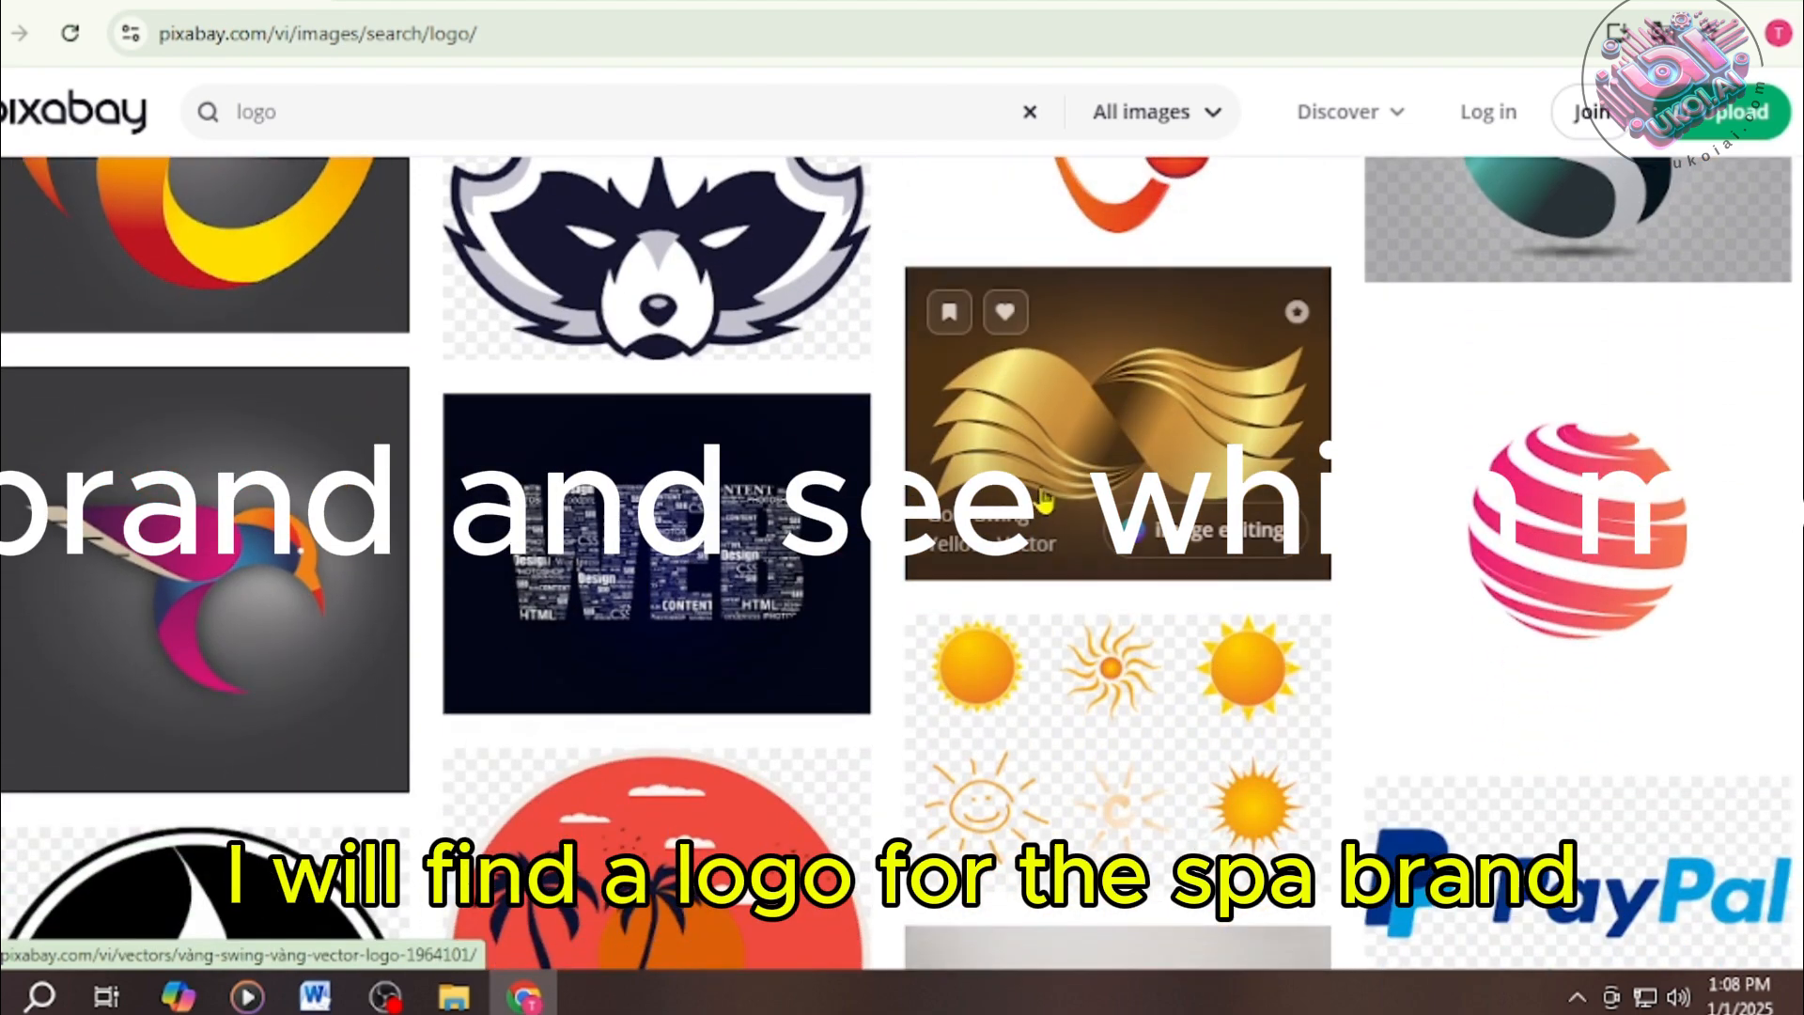
pyautogui.scroll(-4, 893, 498)
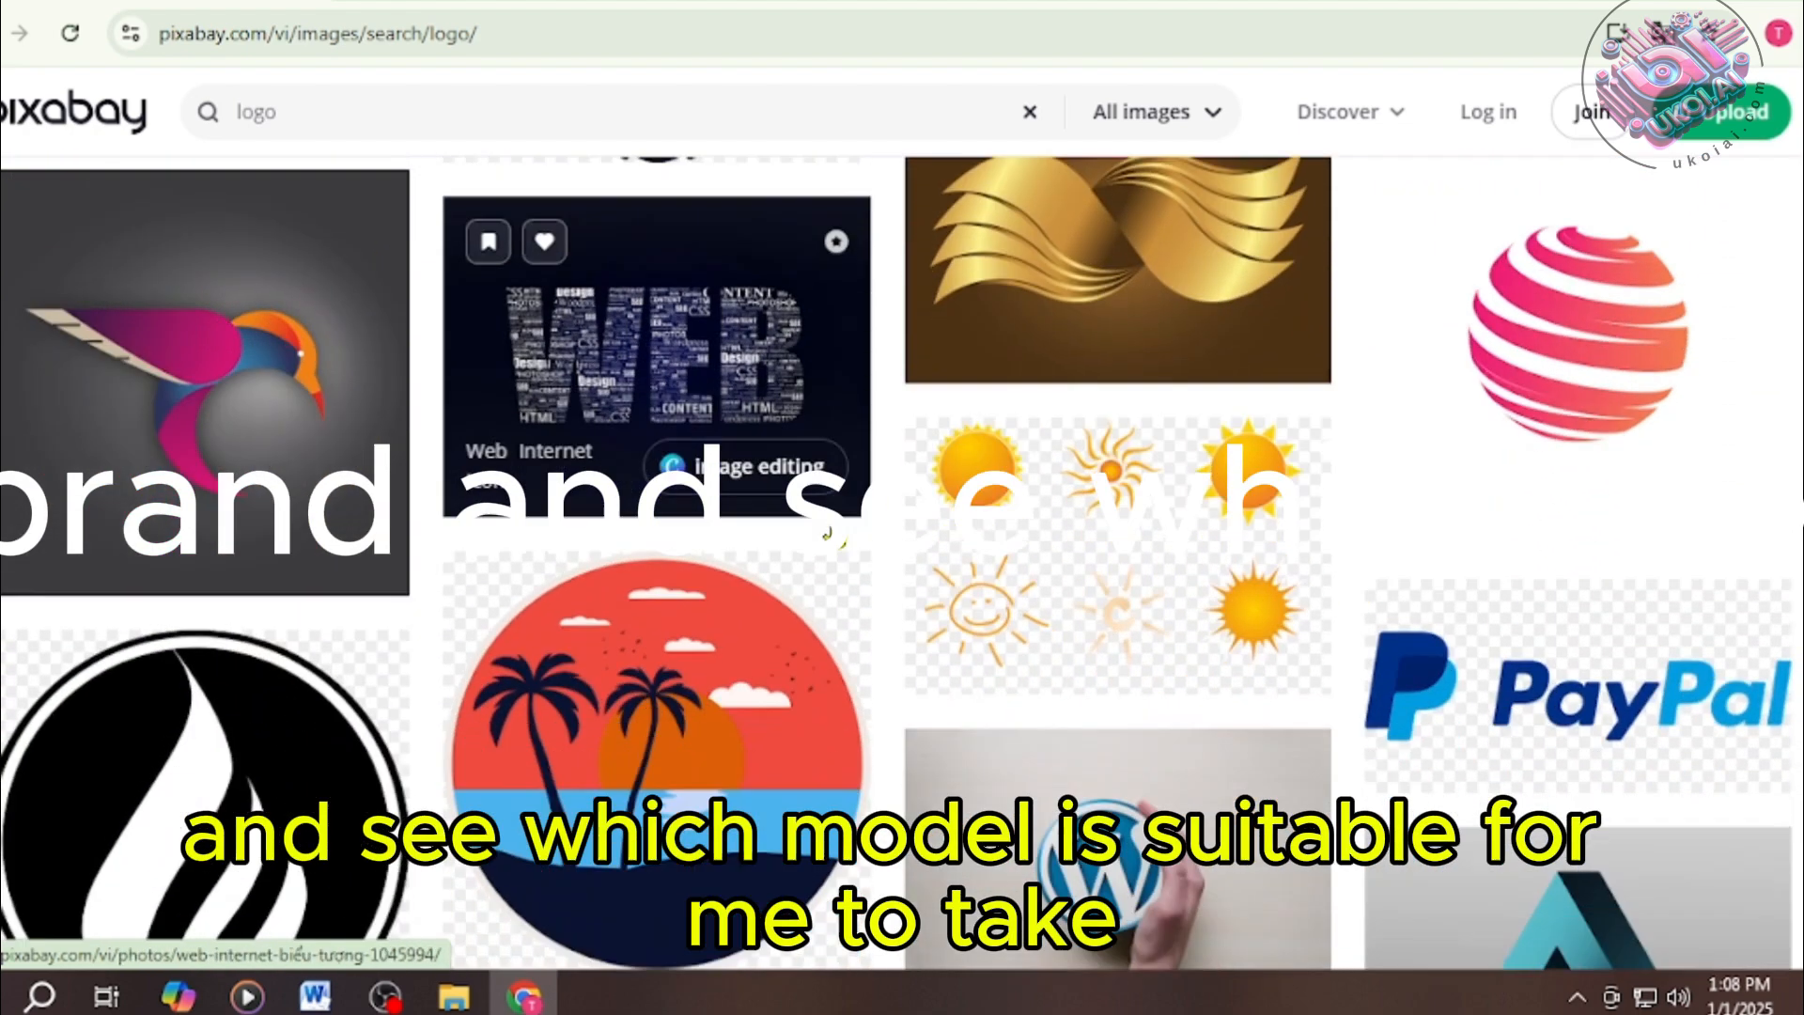
pyautogui.scroll(-8, 883, 479)
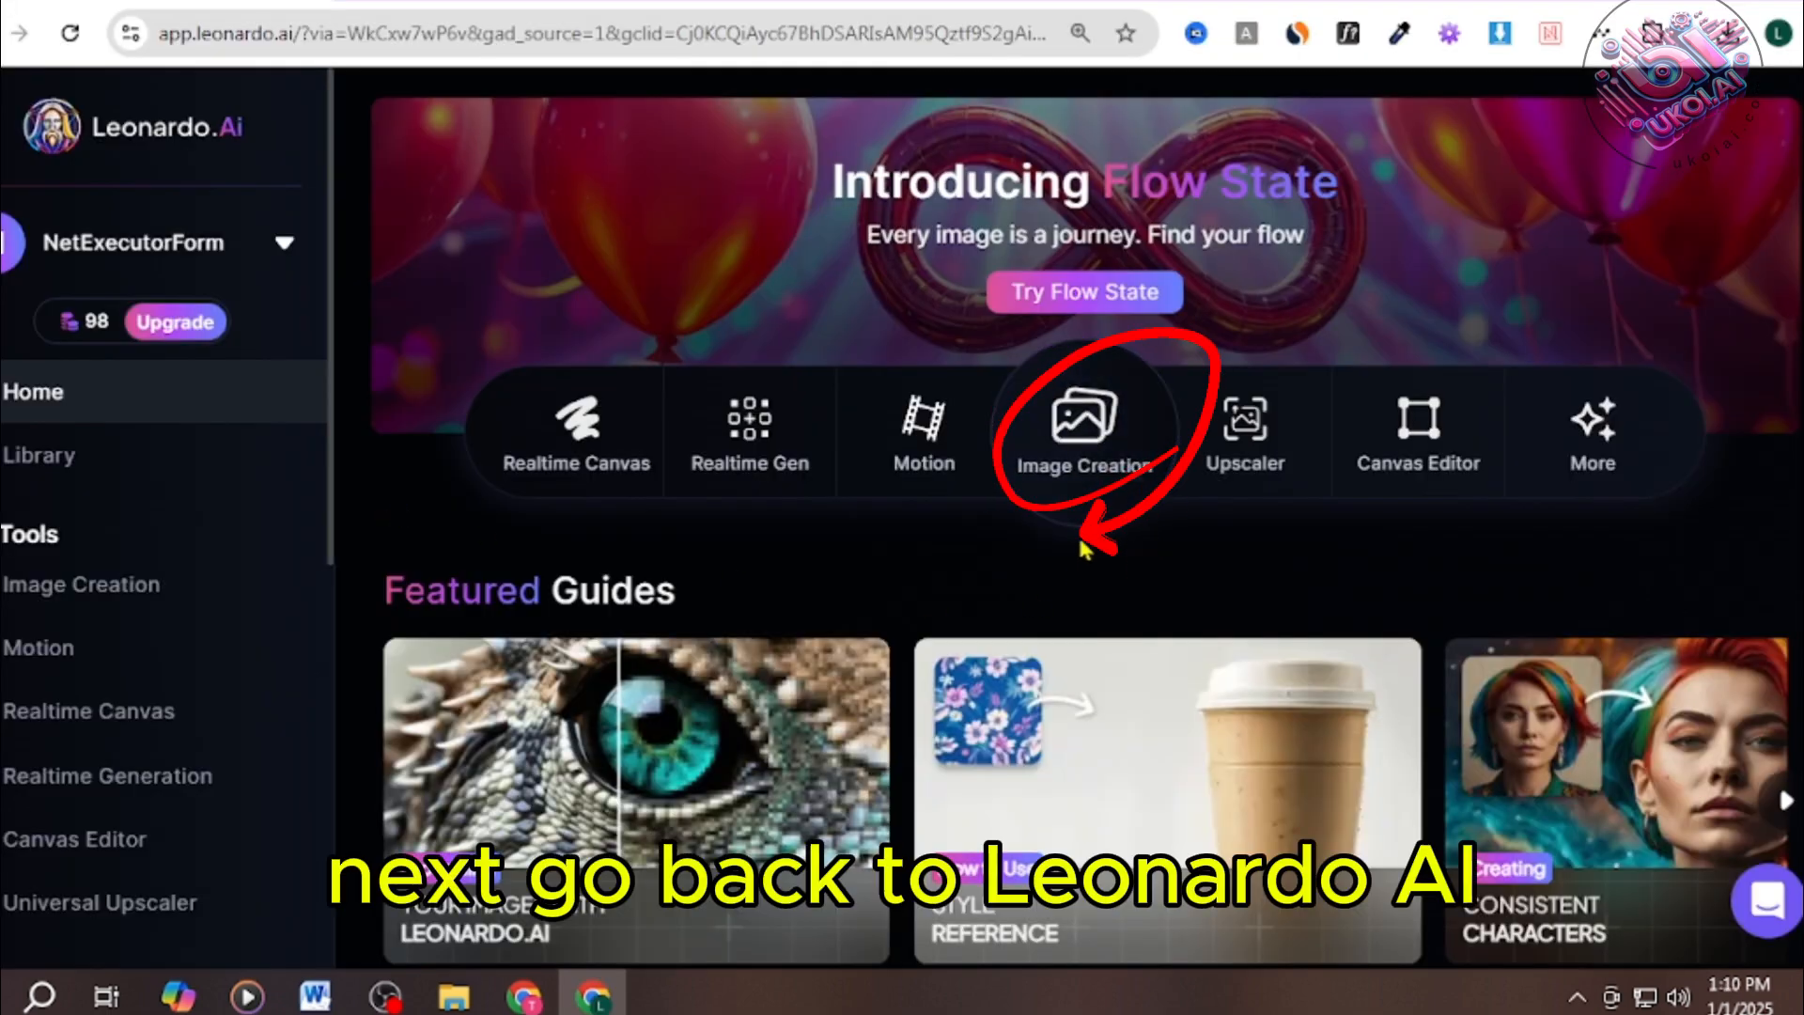
# Step: Switch to Leonardo.Ai and open its Image Creation tool
pyautogui.click(1057, 419)
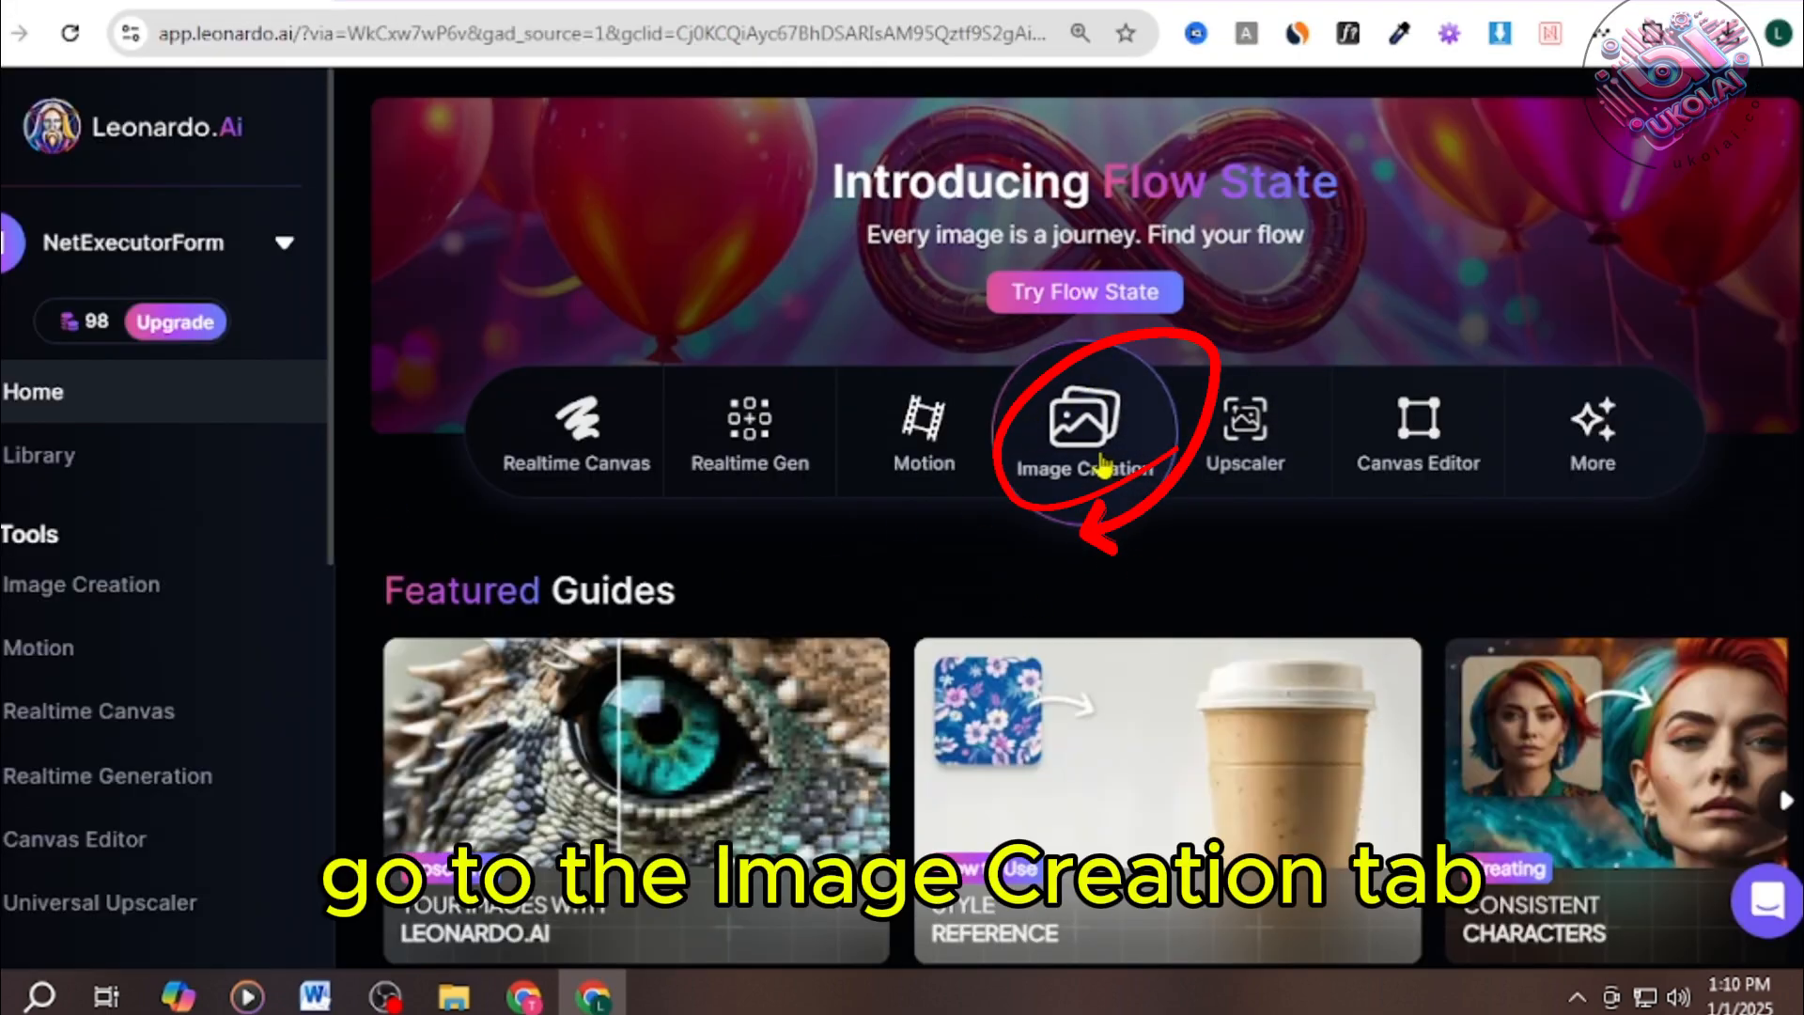
pyautogui.click(1104, 464)
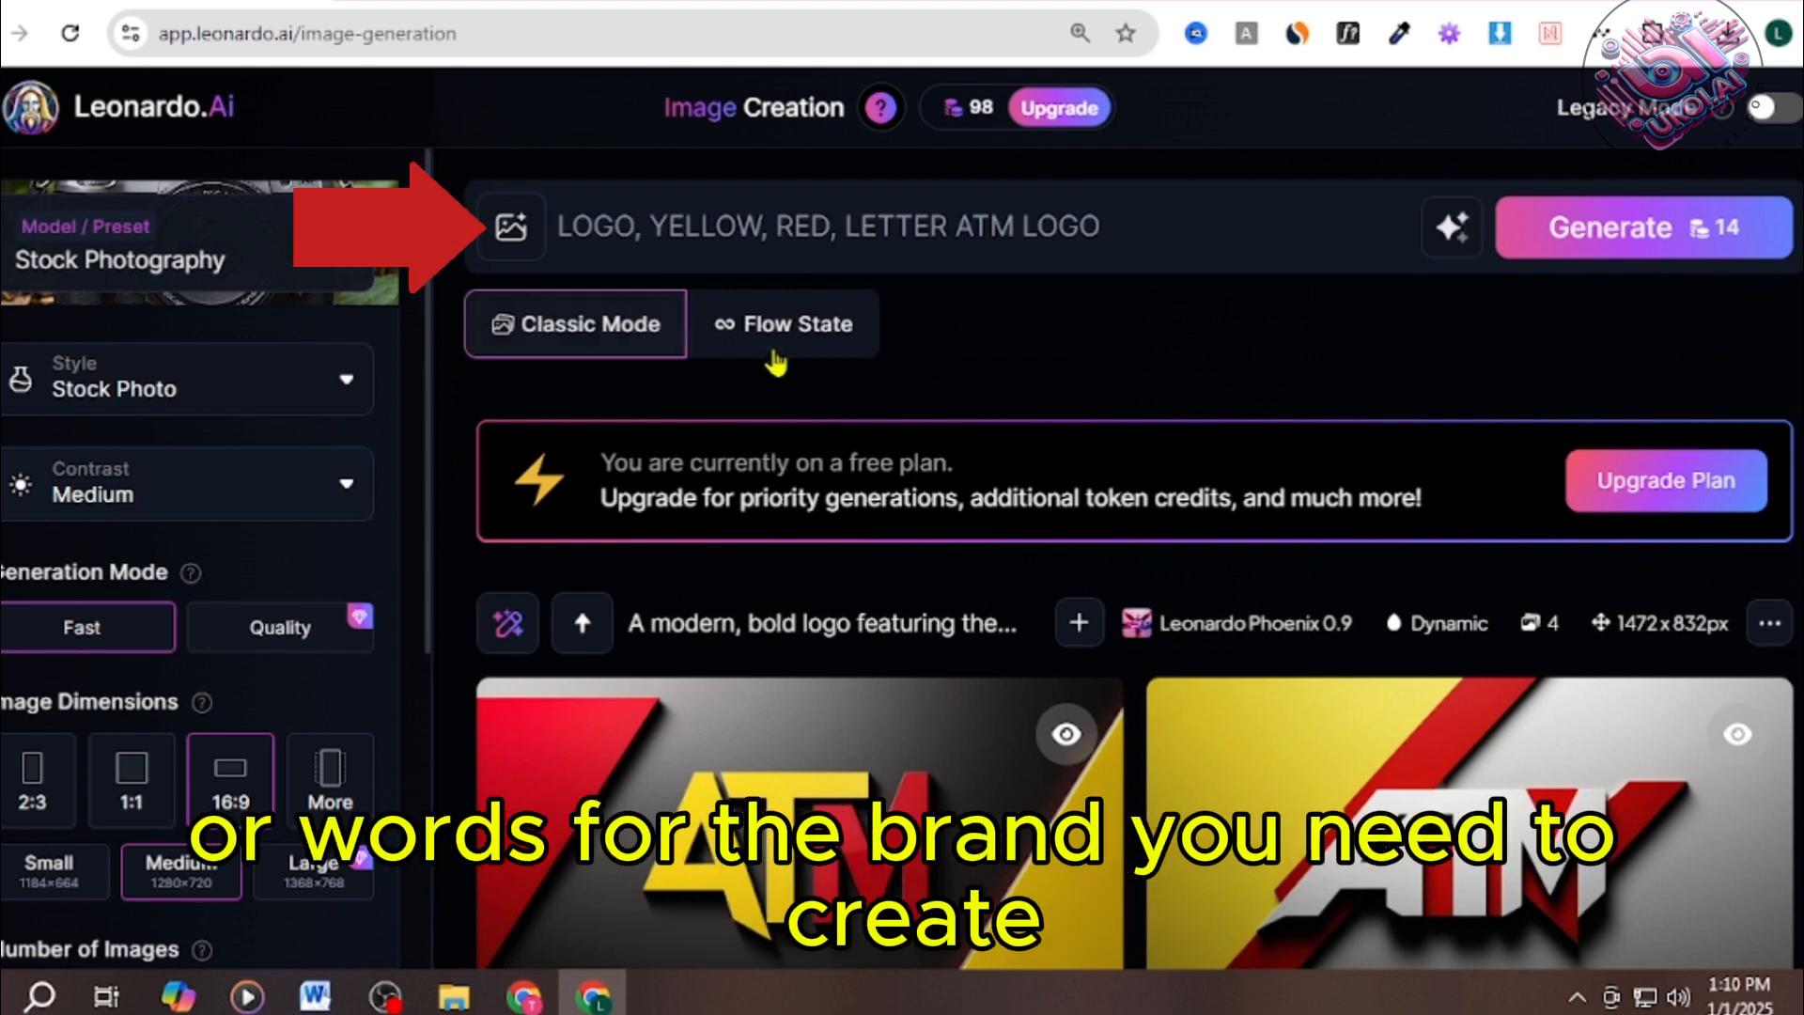
pyautogui.scroll(-2, 787, 374)
pyautogui.scroll(-2, 788, 373)
pyautogui.scroll(4, 789, 374)
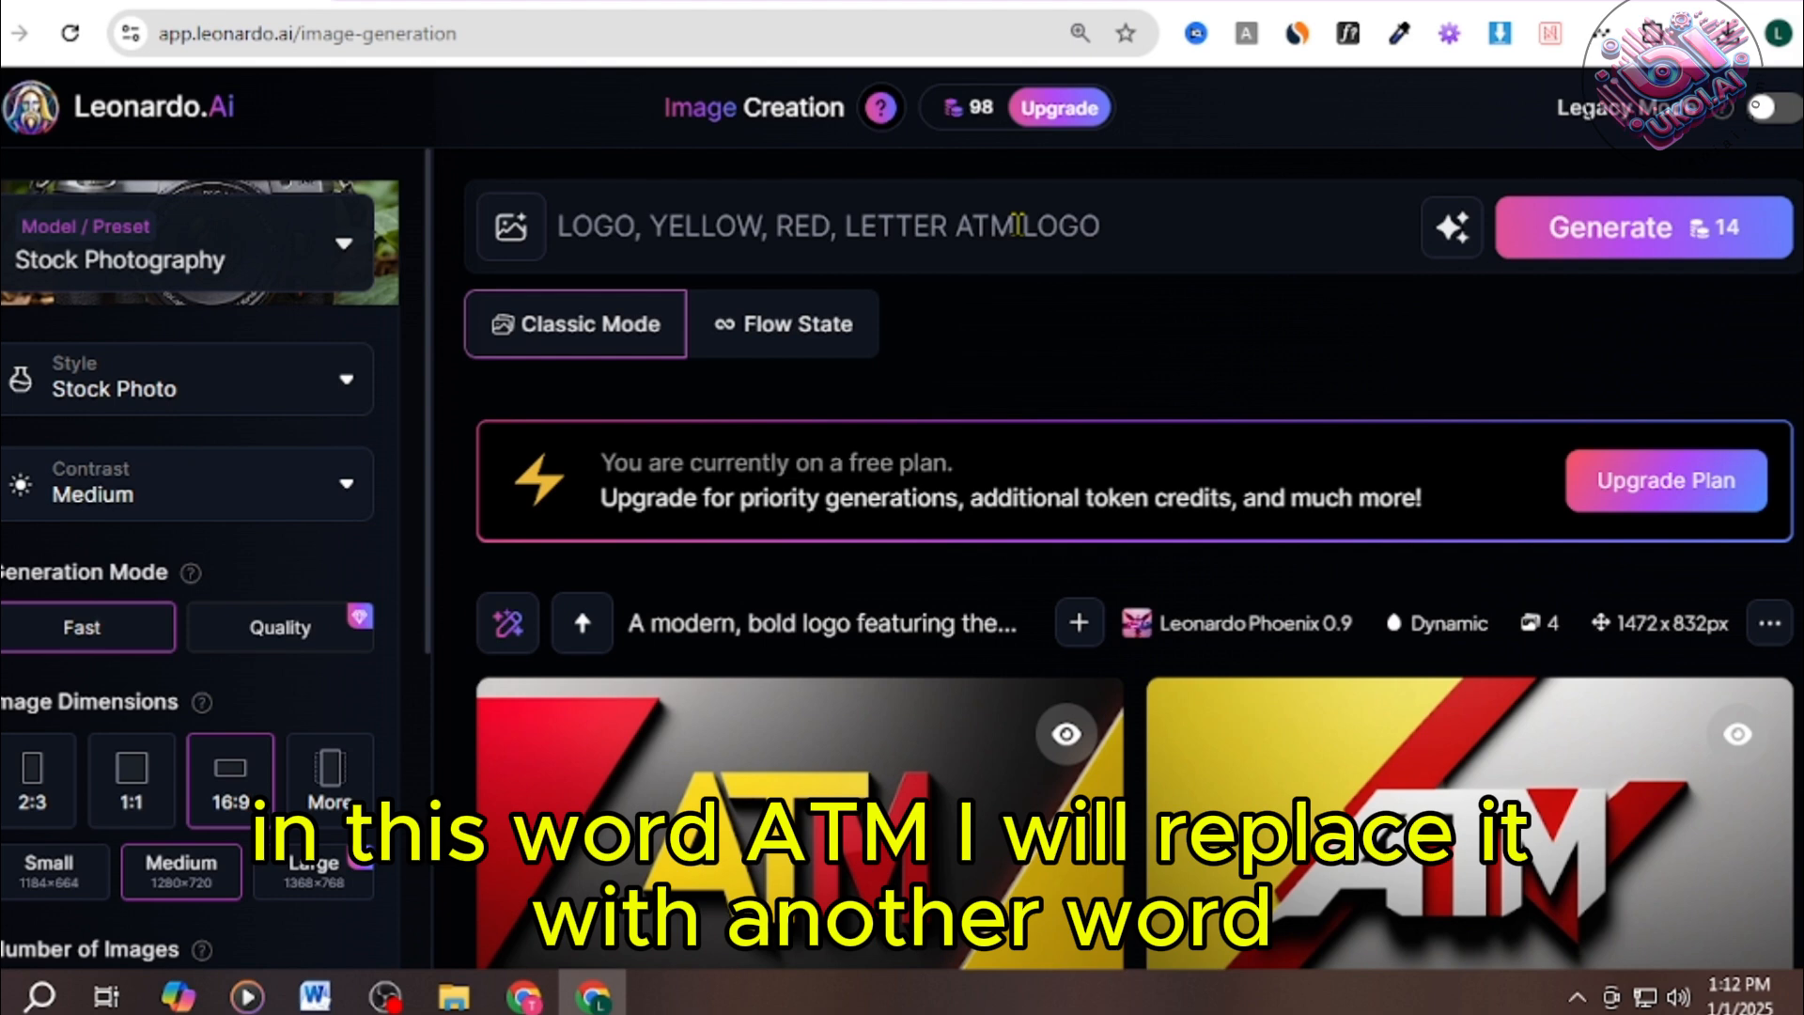
# Step: Replace the word ATM in the logo prompt with PURE KHOI
pyautogui.moveTo(1017, 226); pyautogui.dragTo(982, 209)
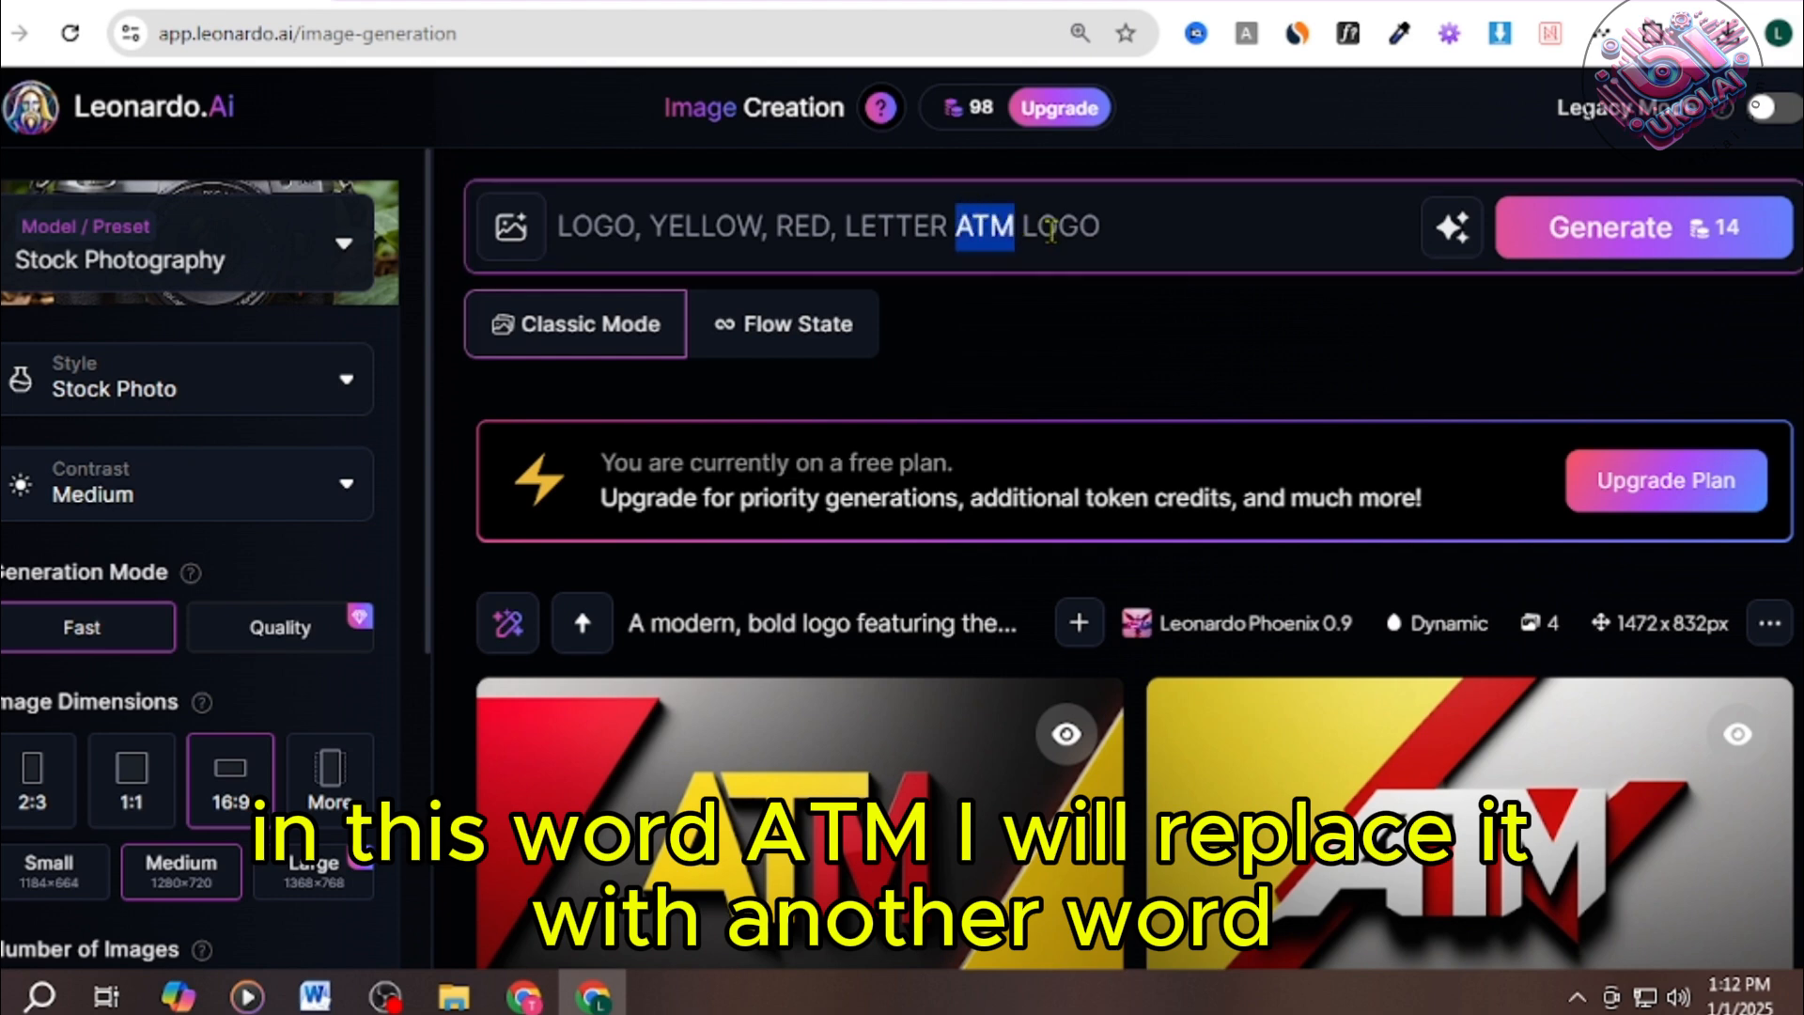
pyautogui.write('PURE KHOI')
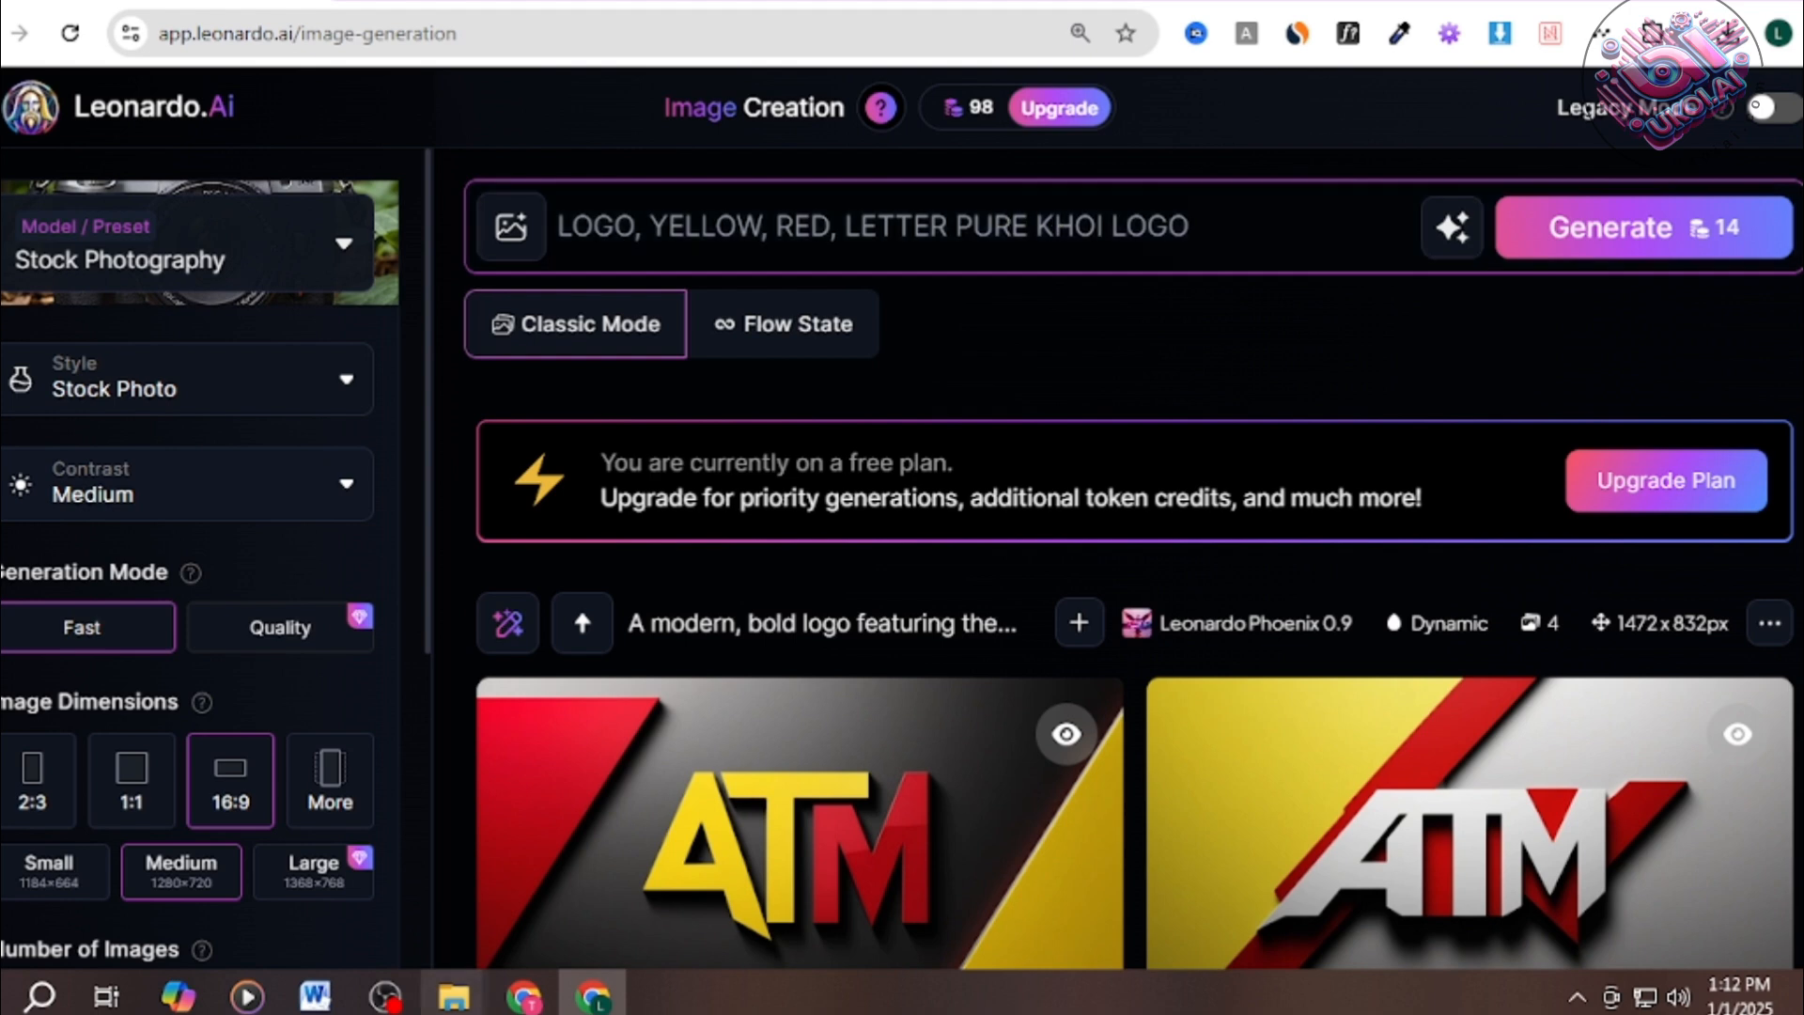
pyautogui.moveTo(385, 996)
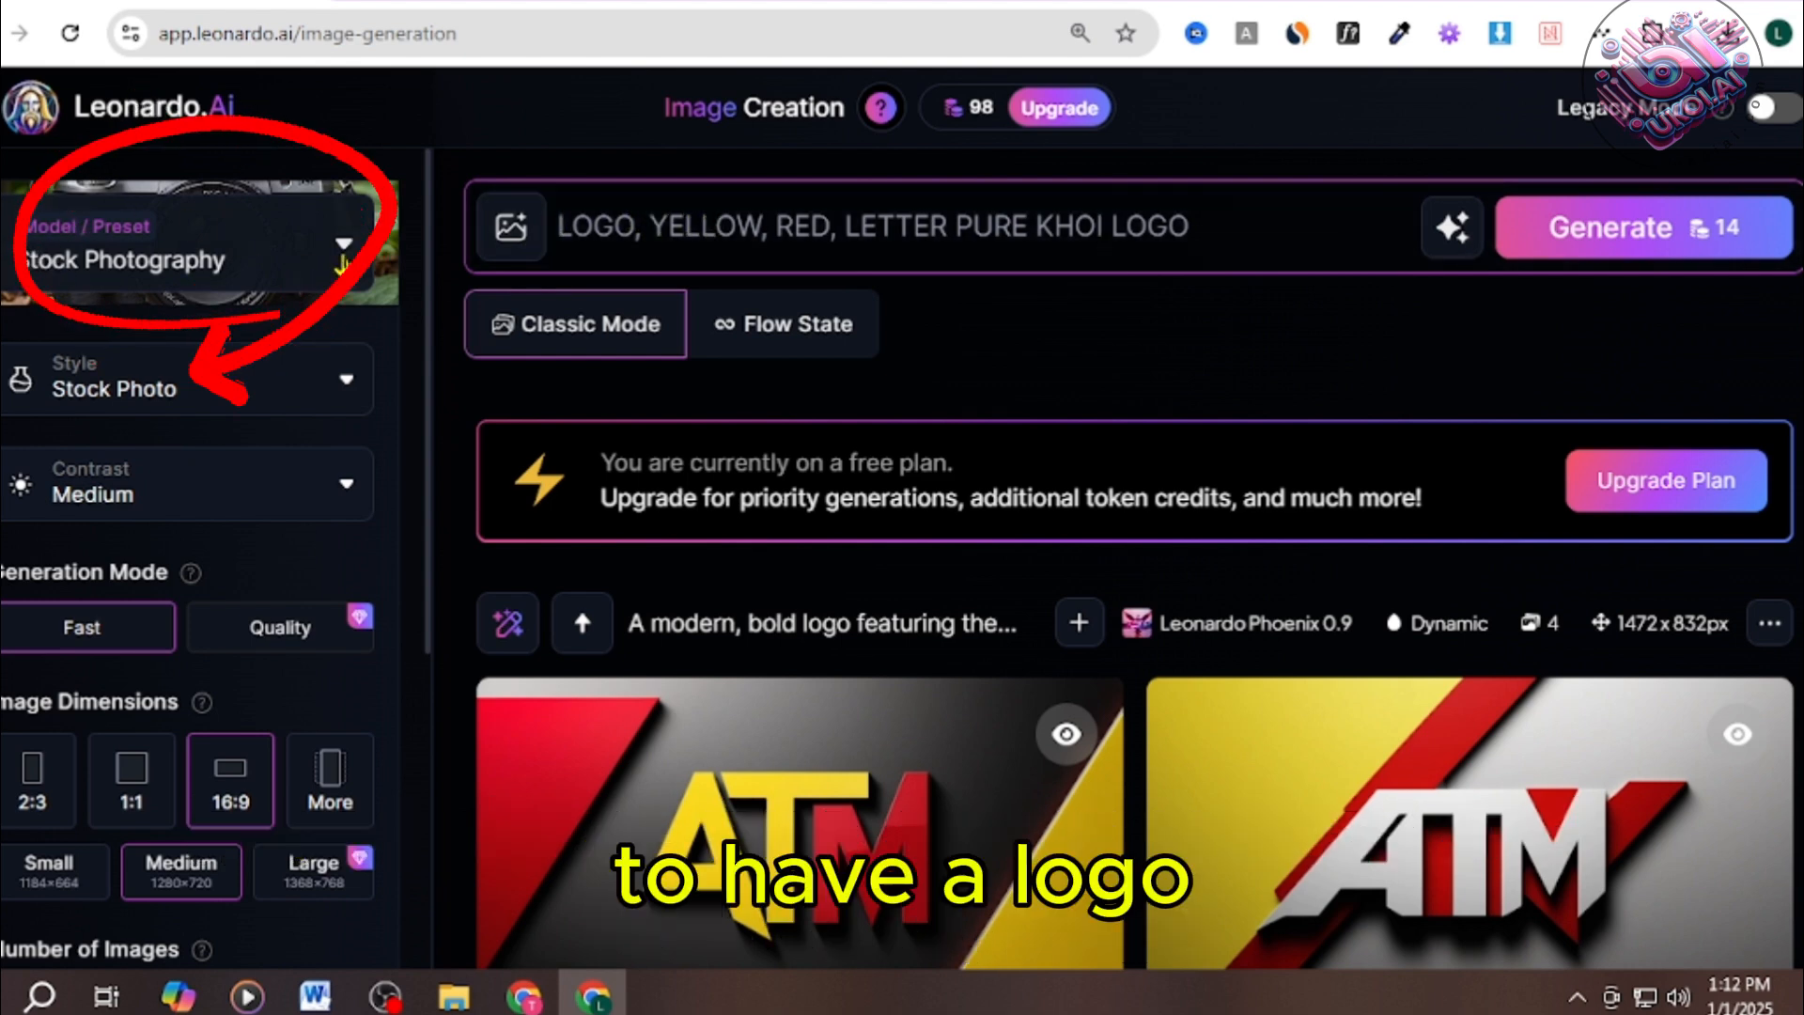
# Step: Choose Leonardo Lightning as the generation model and close the model list
pyautogui.click(343, 263)
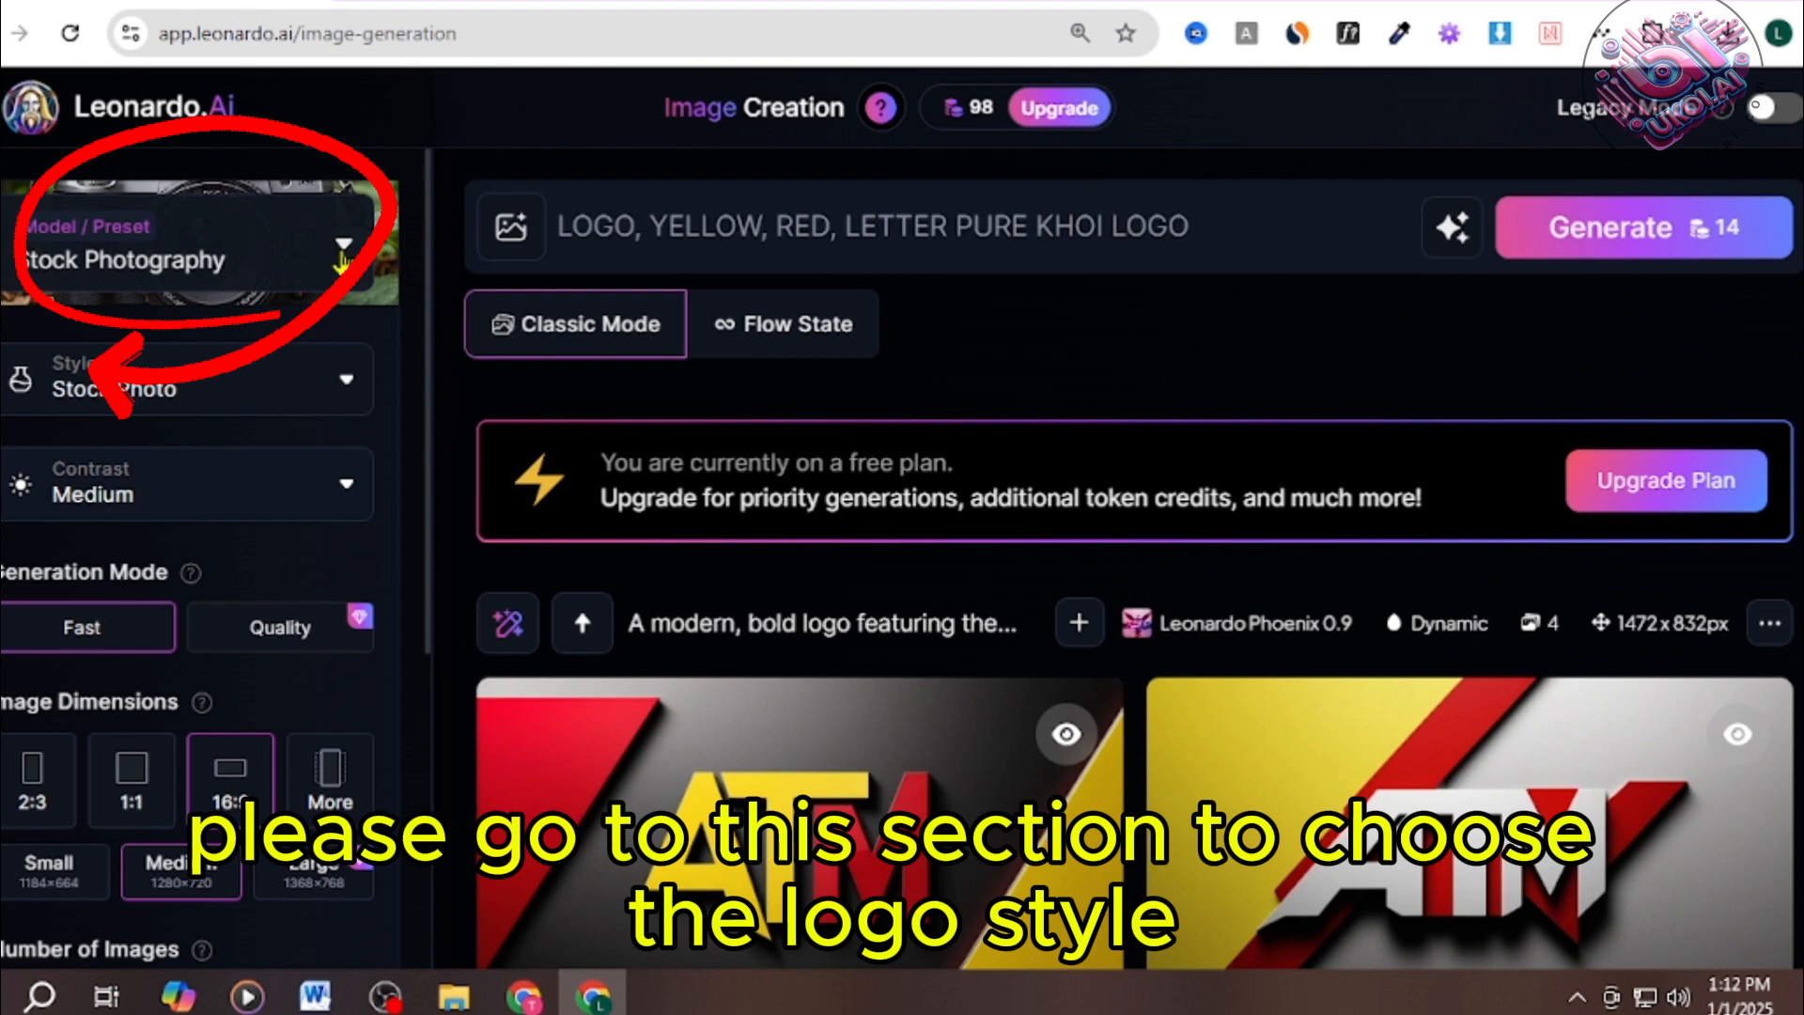
pyautogui.click(342, 261)
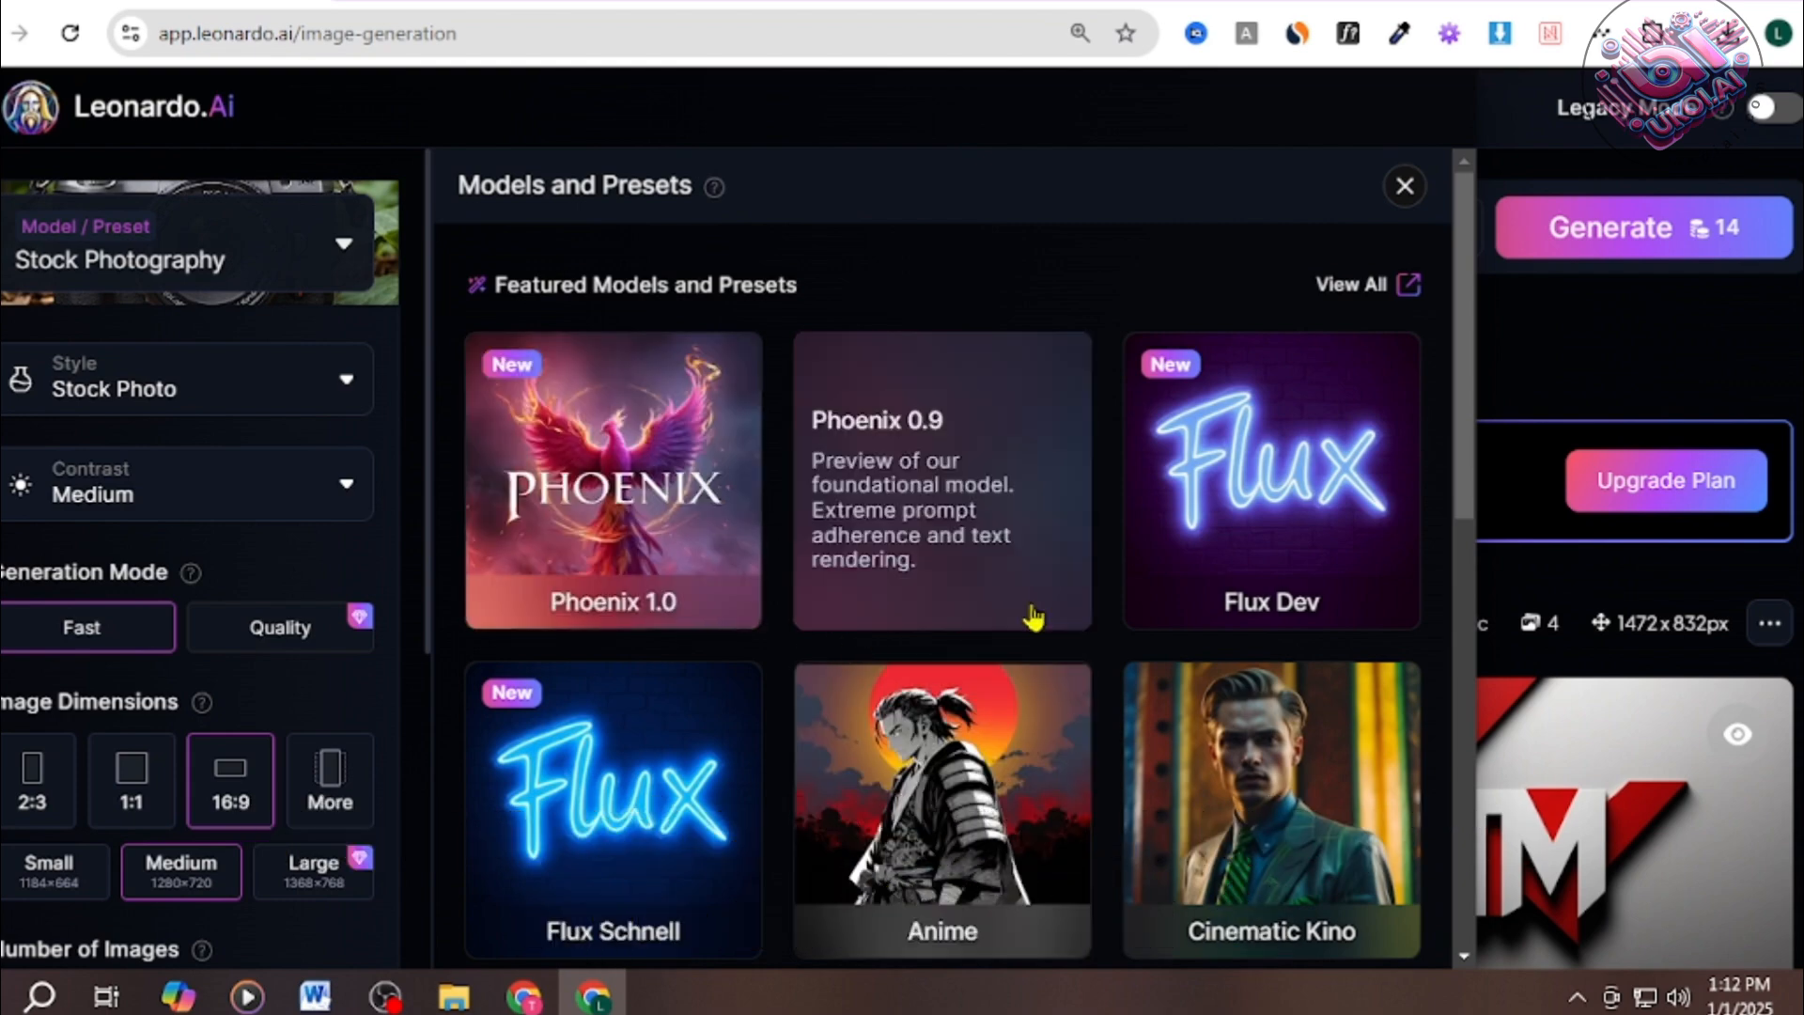
pyautogui.scroll(-2, 1029, 619)
pyautogui.scroll(-7, 766, 637)
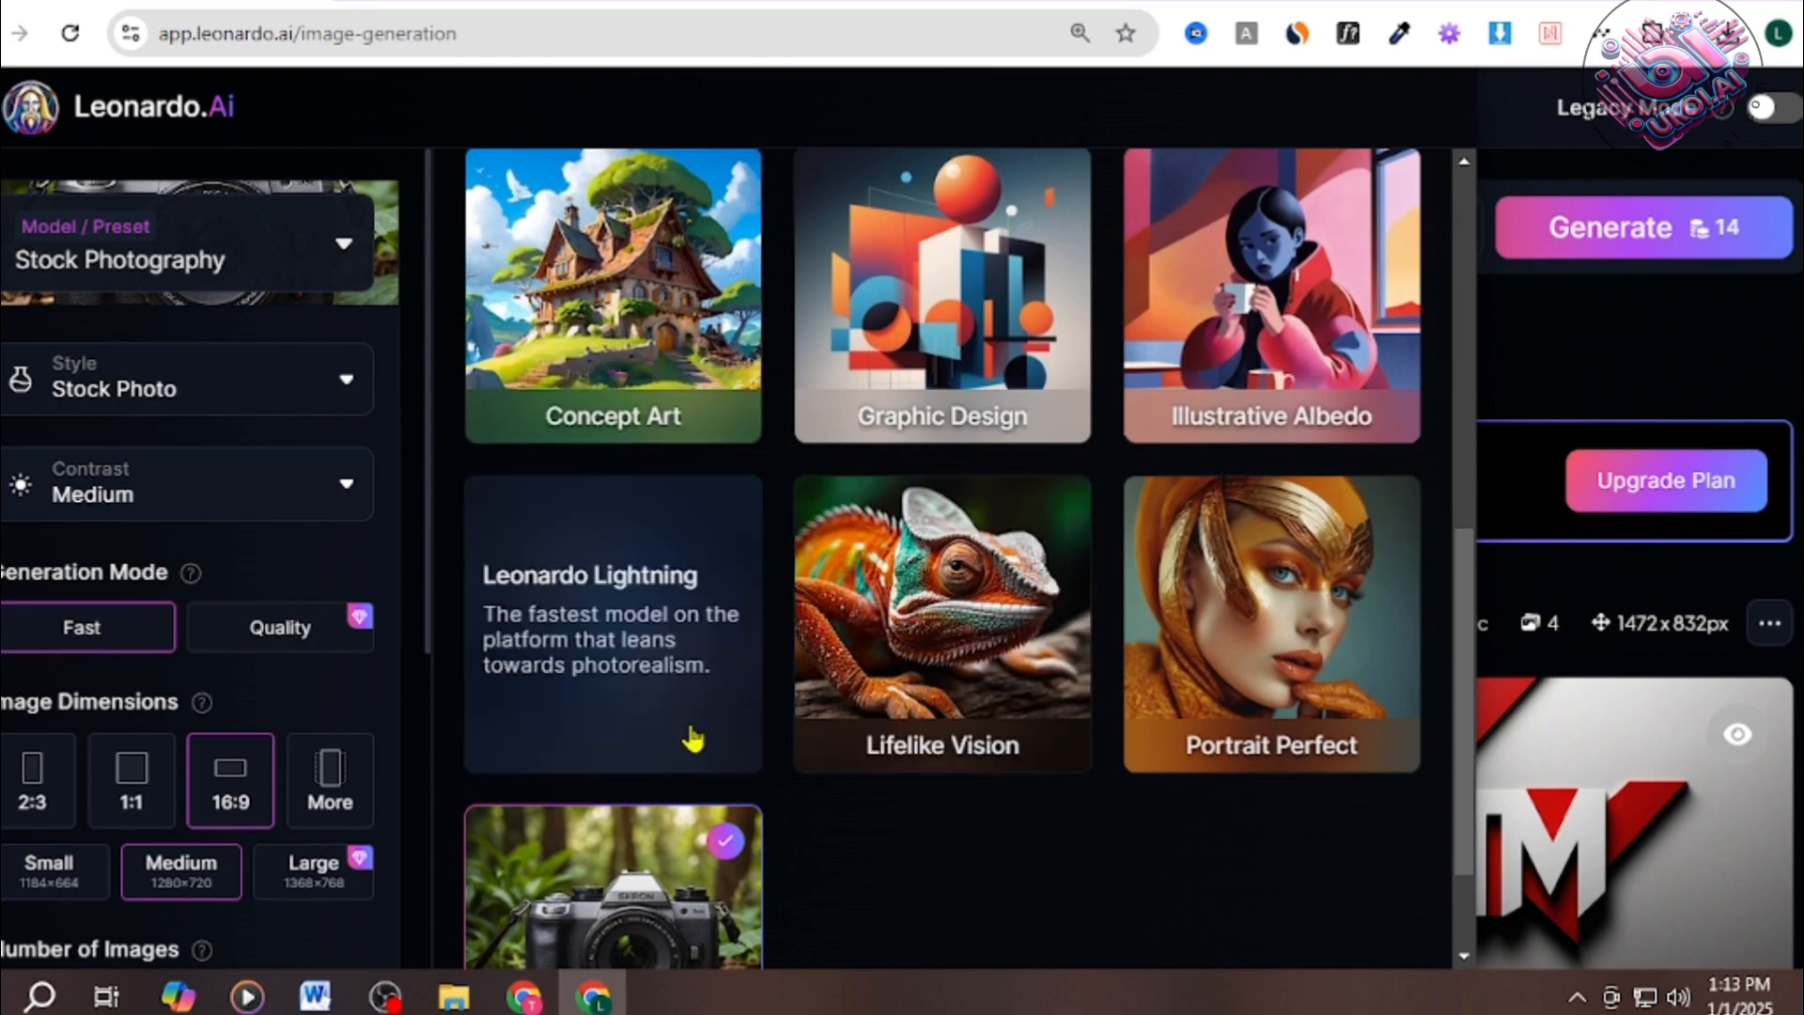
pyautogui.click(639, 730)
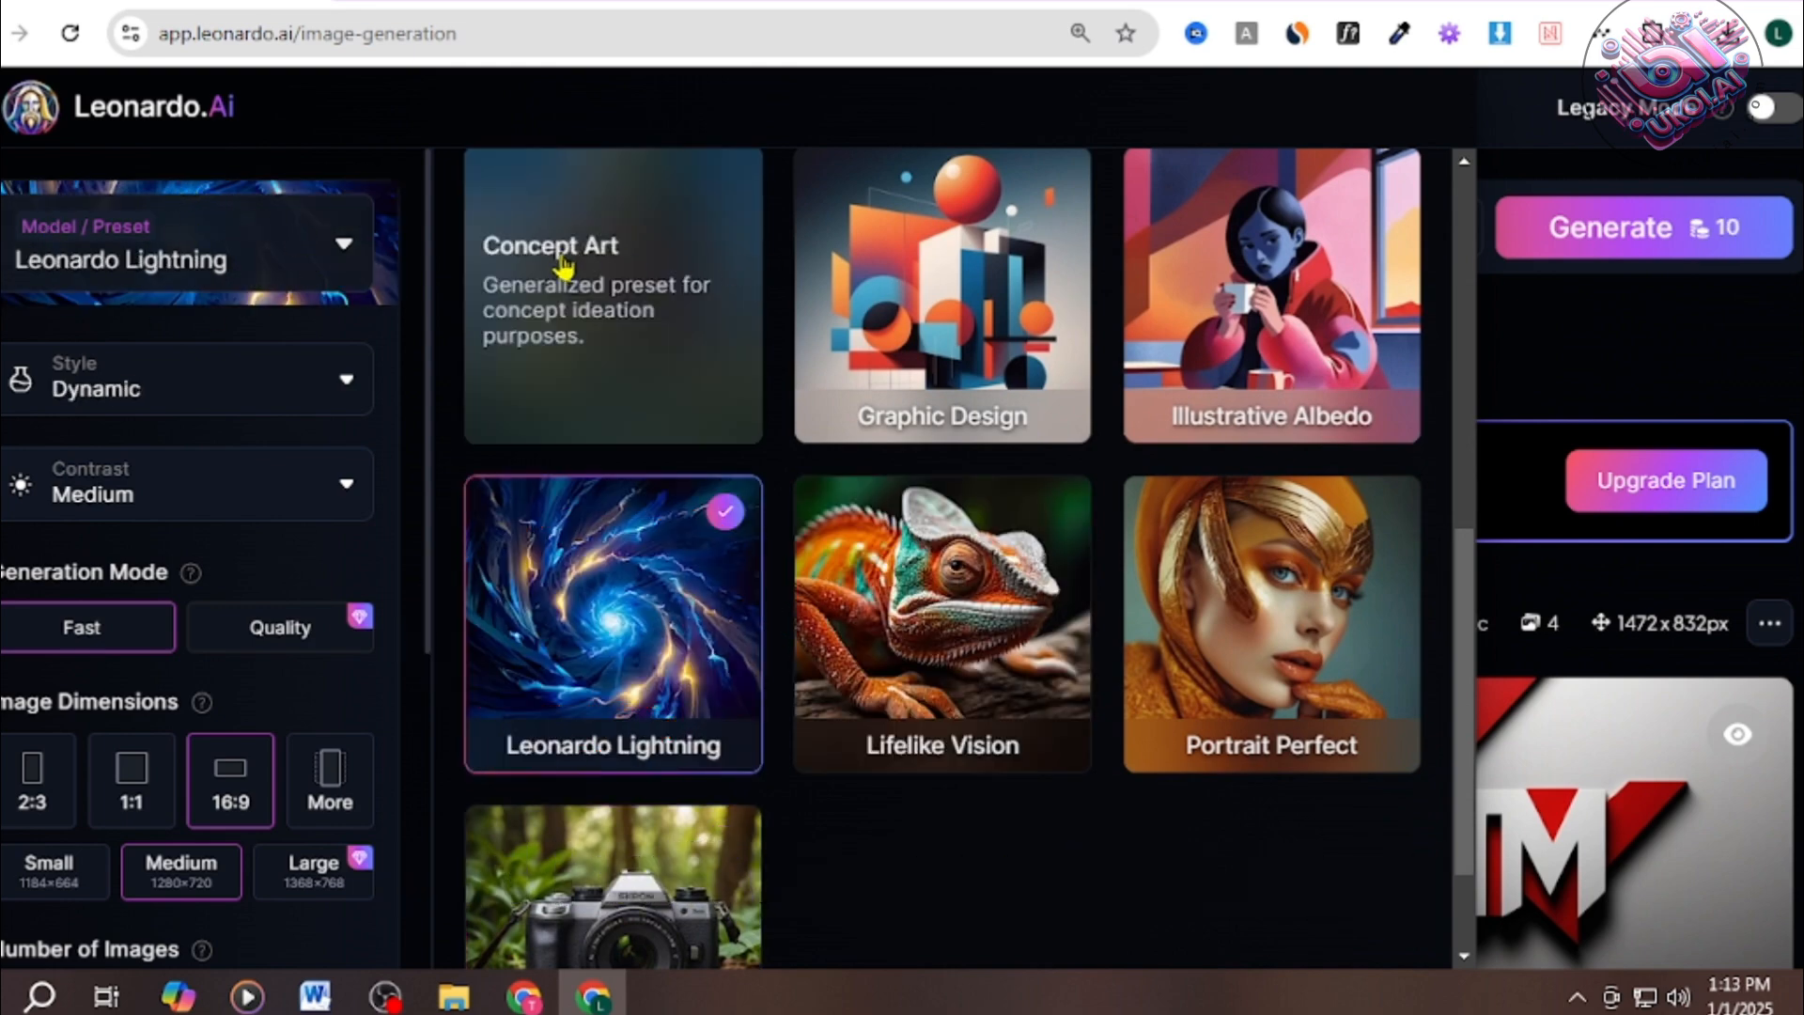
pyautogui.scroll(4, 485, 269)
pyautogui.scroll(4, 498, 263)
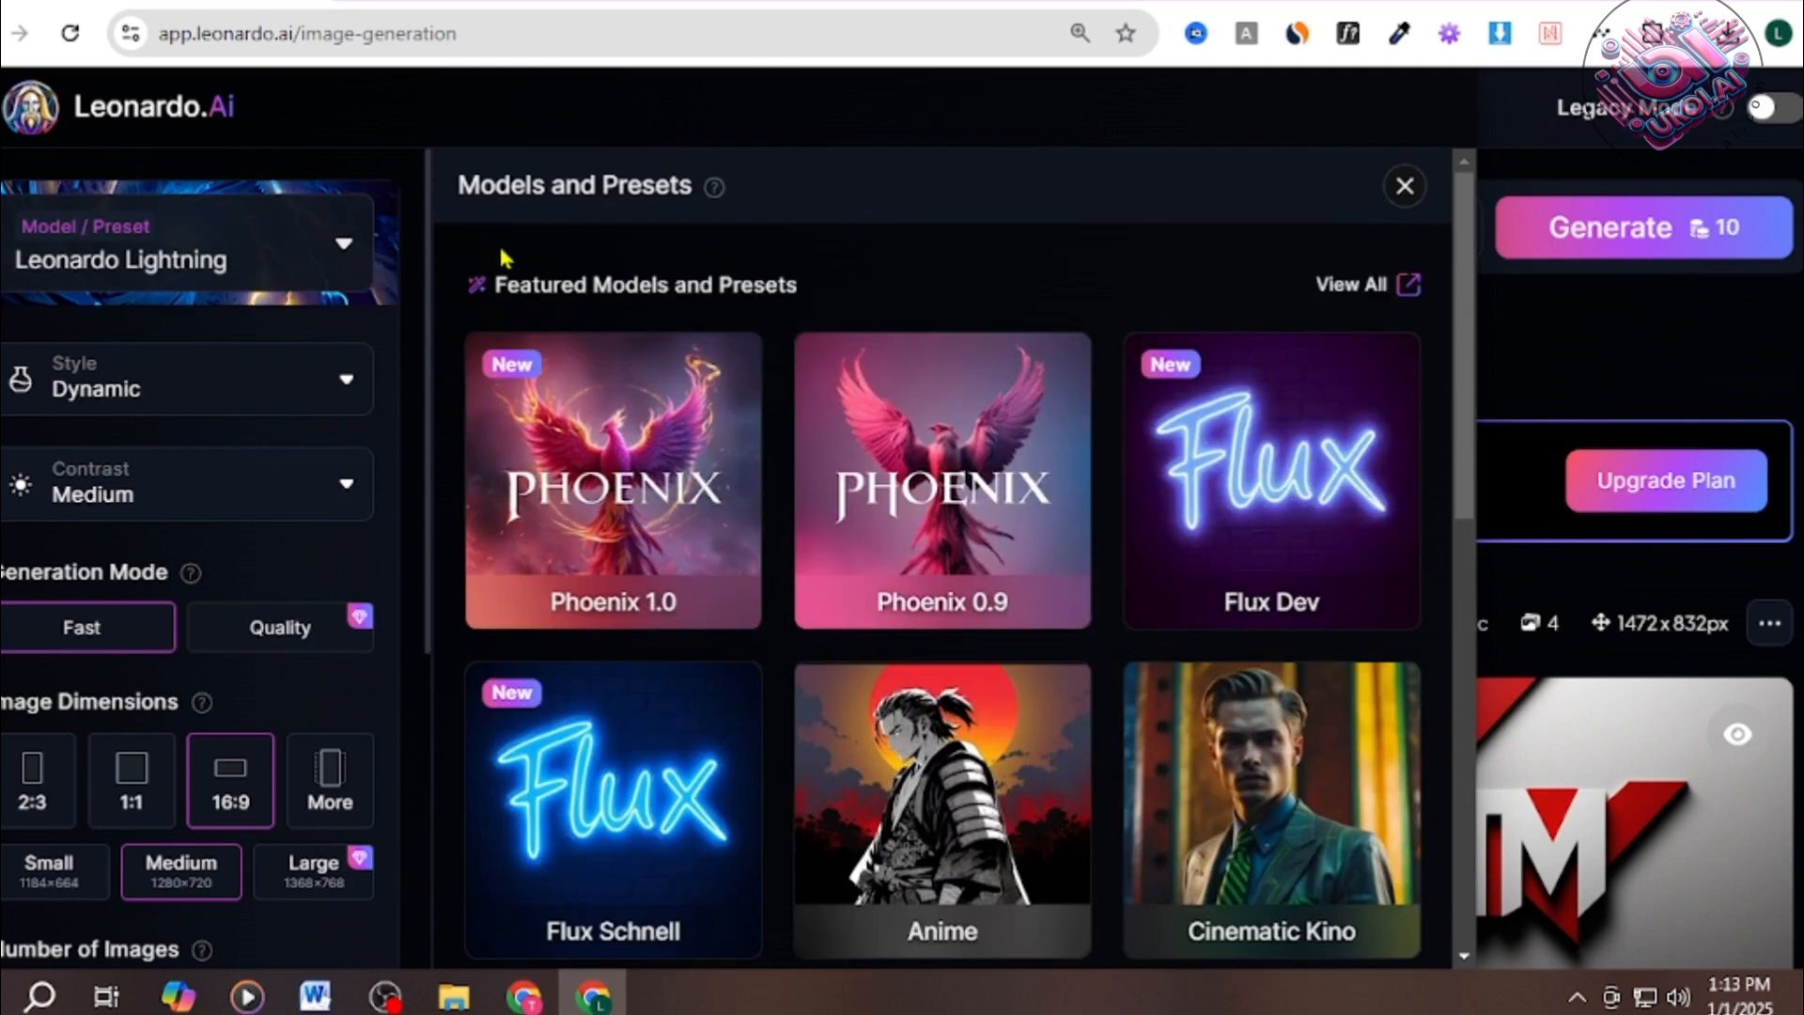
pyautogui.click(1402, 193)
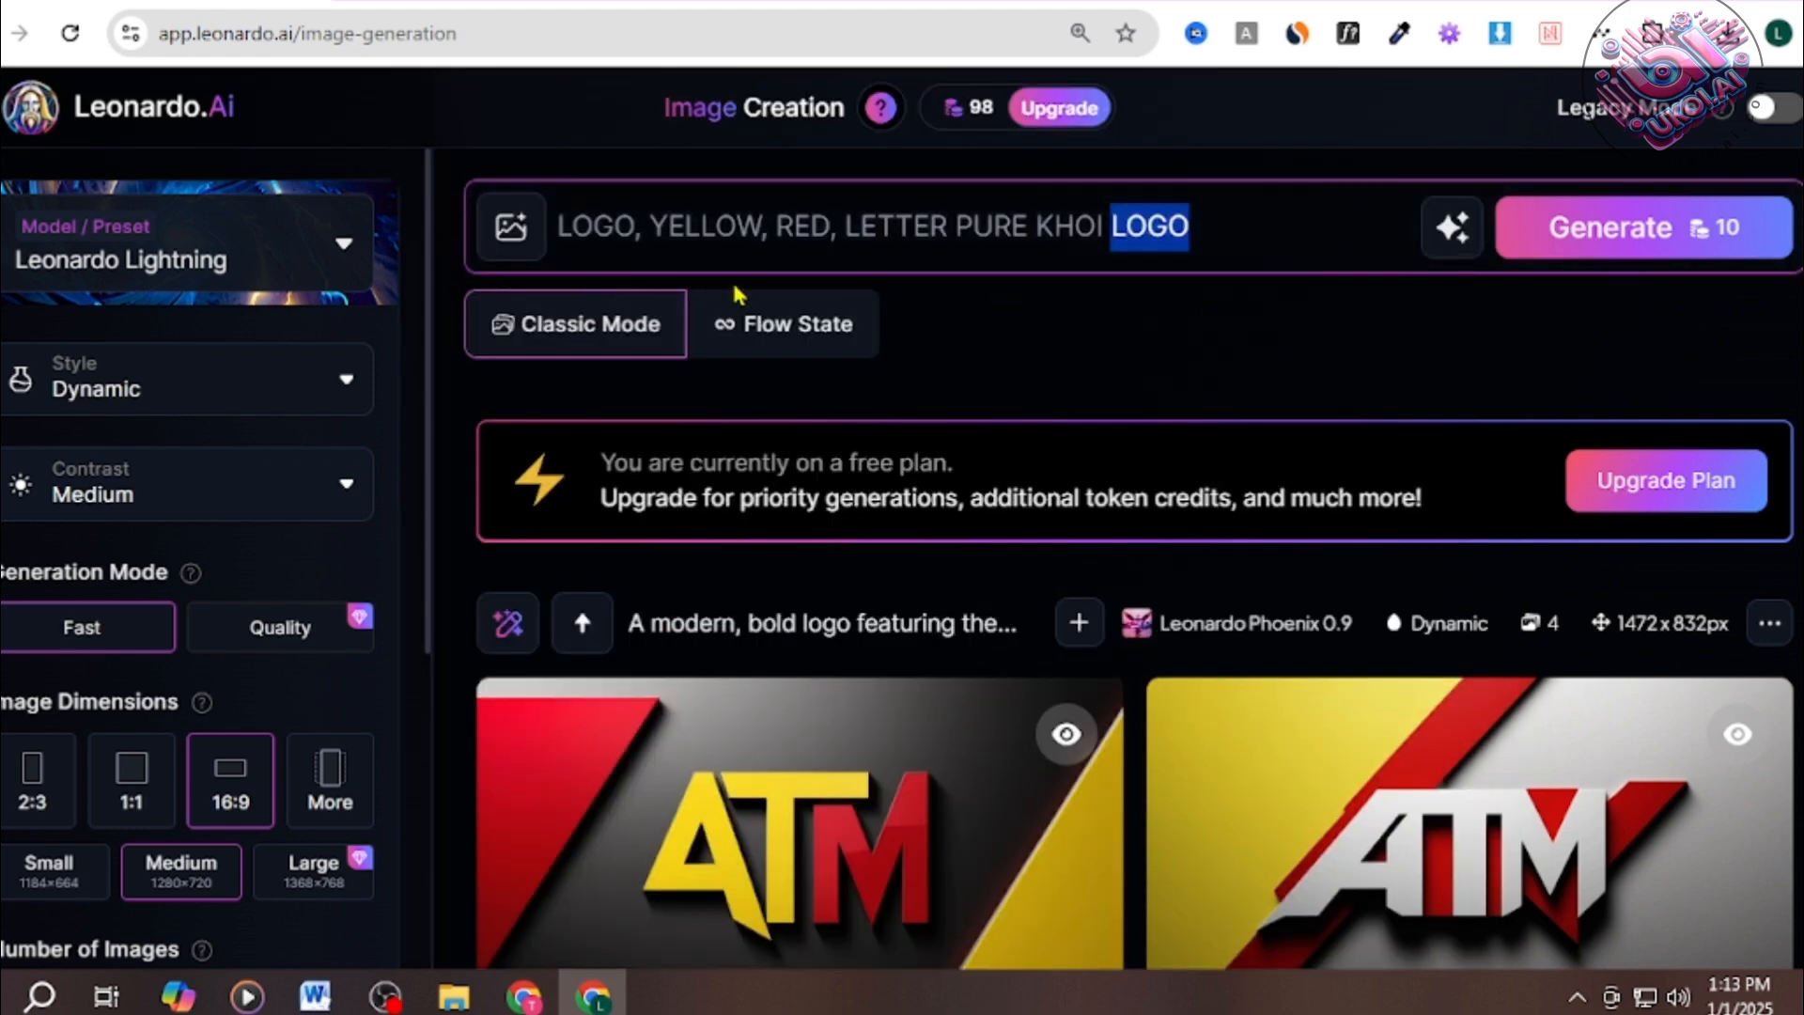
# Step: Generate logo images from the PURE KHOI prompt and review the resulting designs
pyautogui.click(1628, 240)
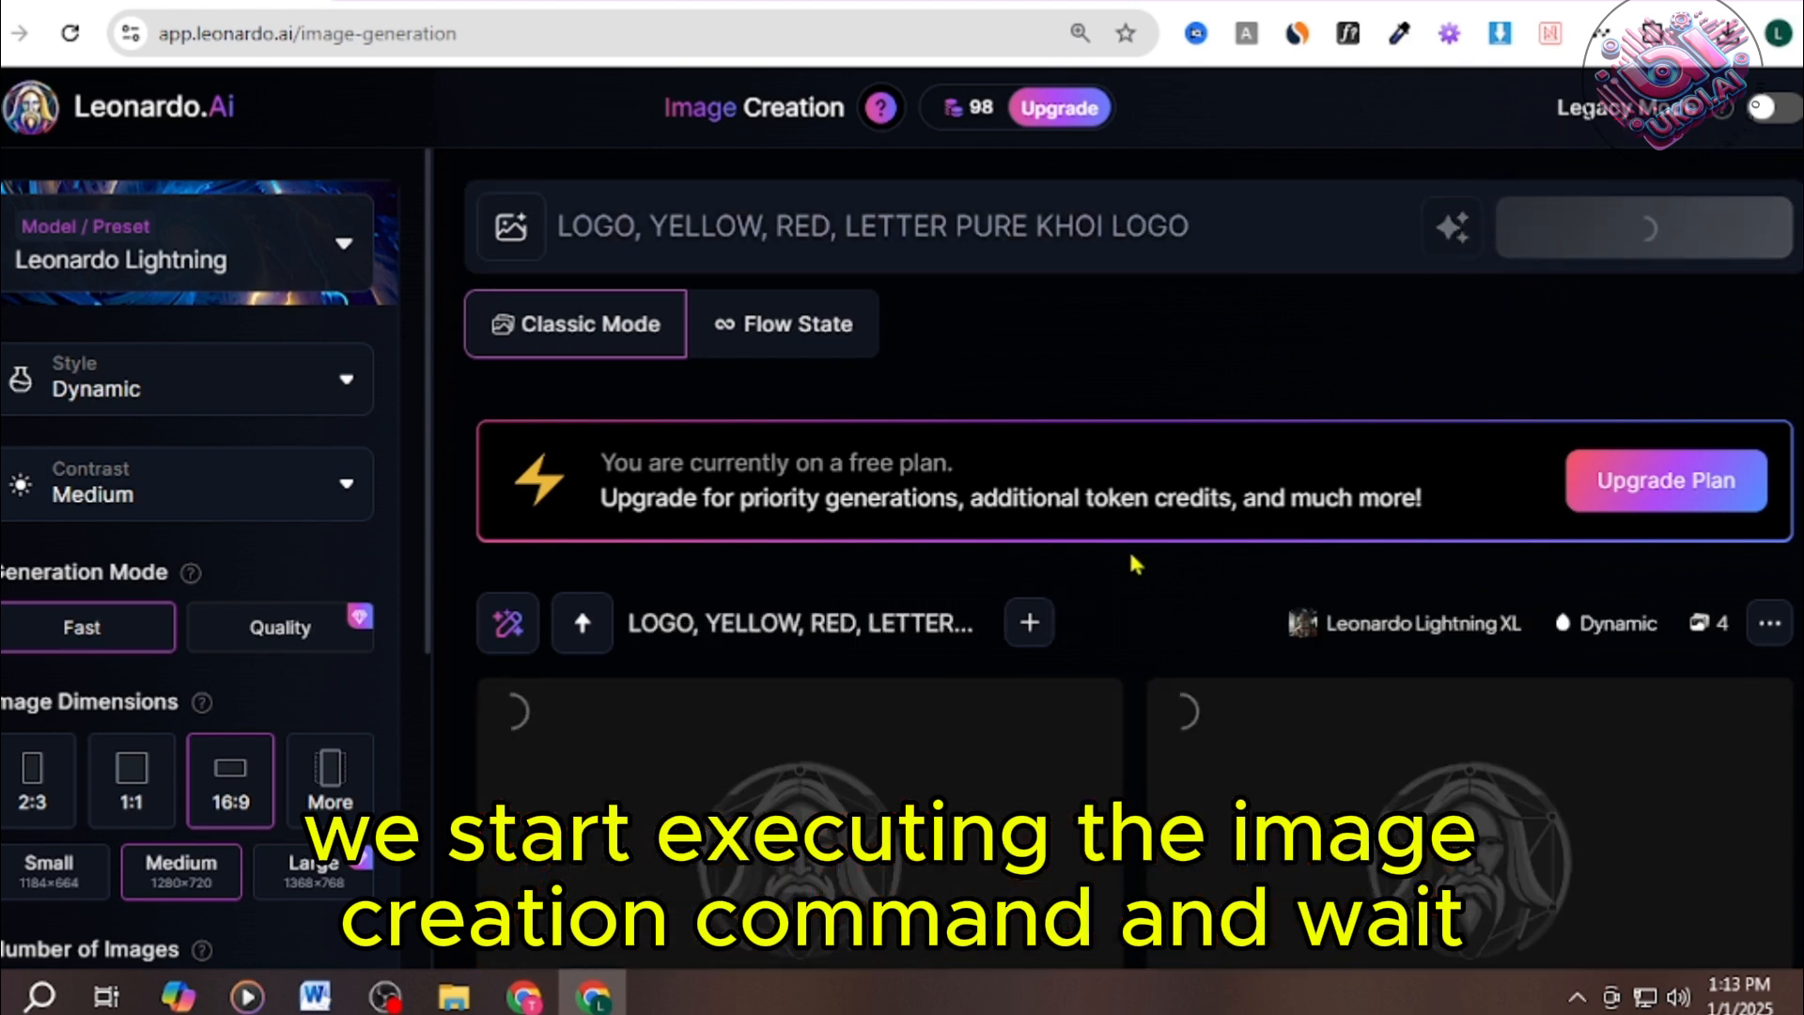
pyautogui.scroll(-3, 1119, 564)
pyautogui.scroll(3, 1117, 556)
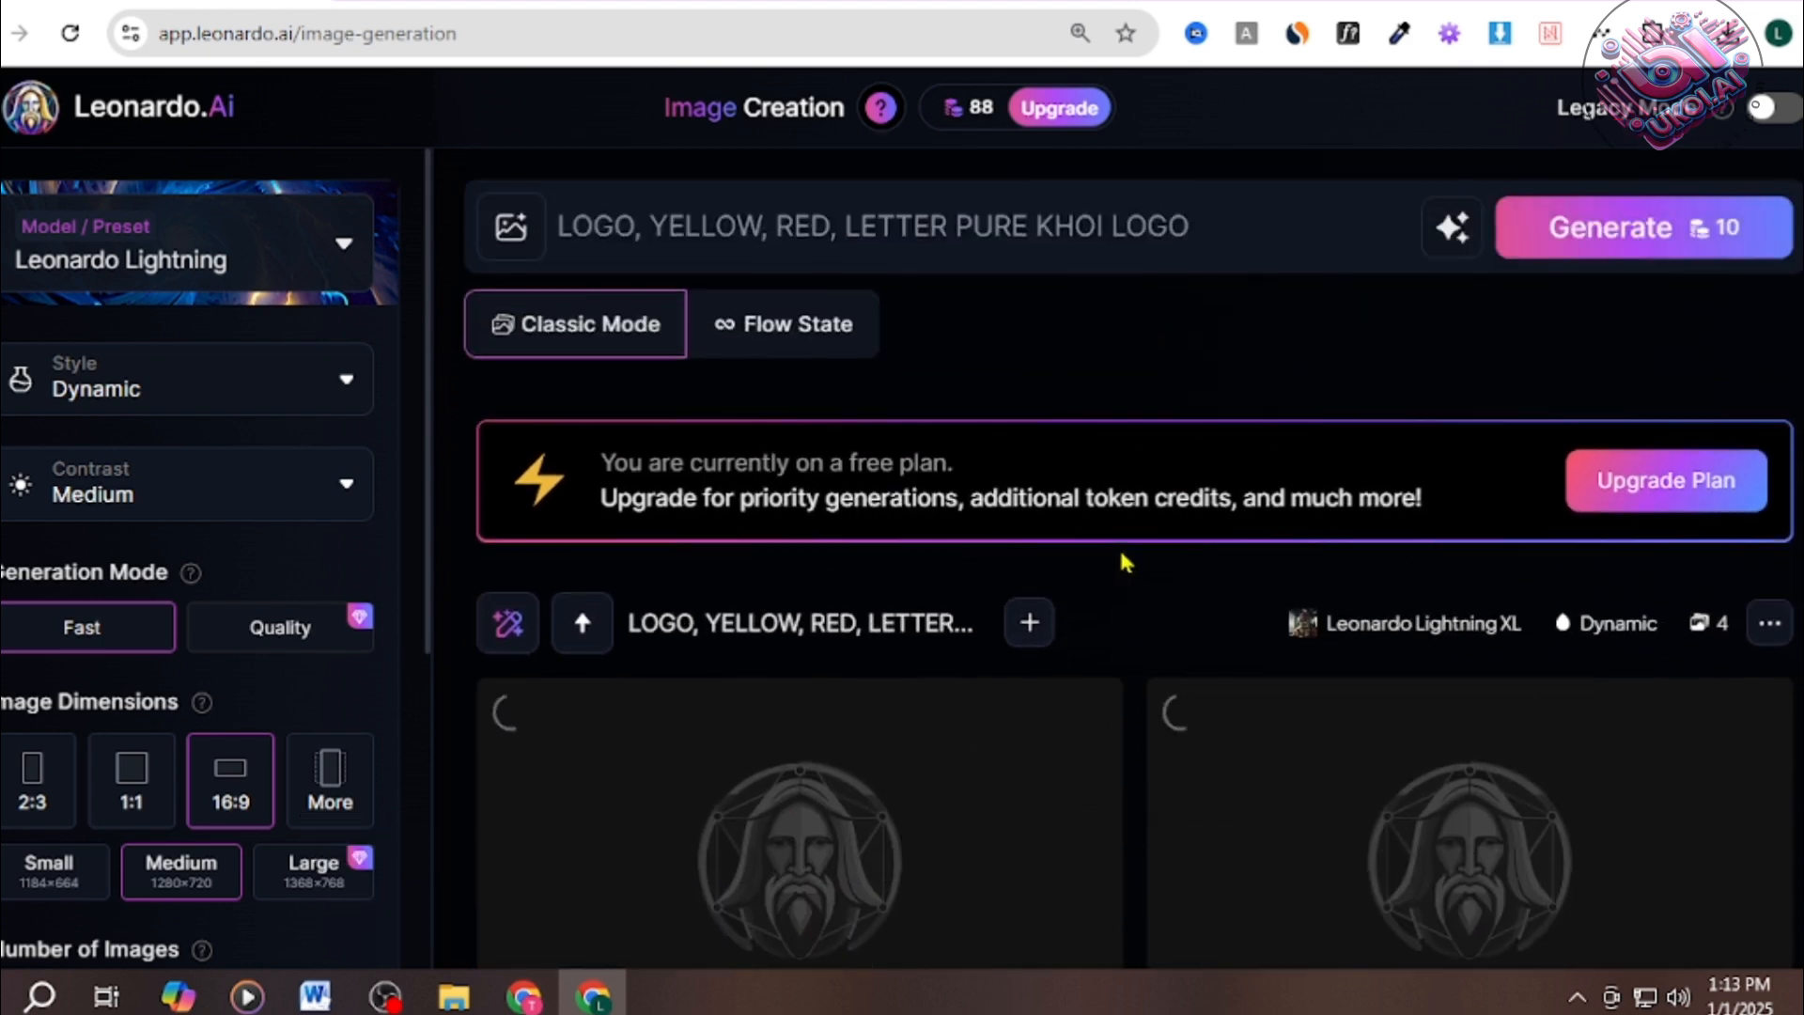
pyautogui.scroll(-2, 1125, 561)
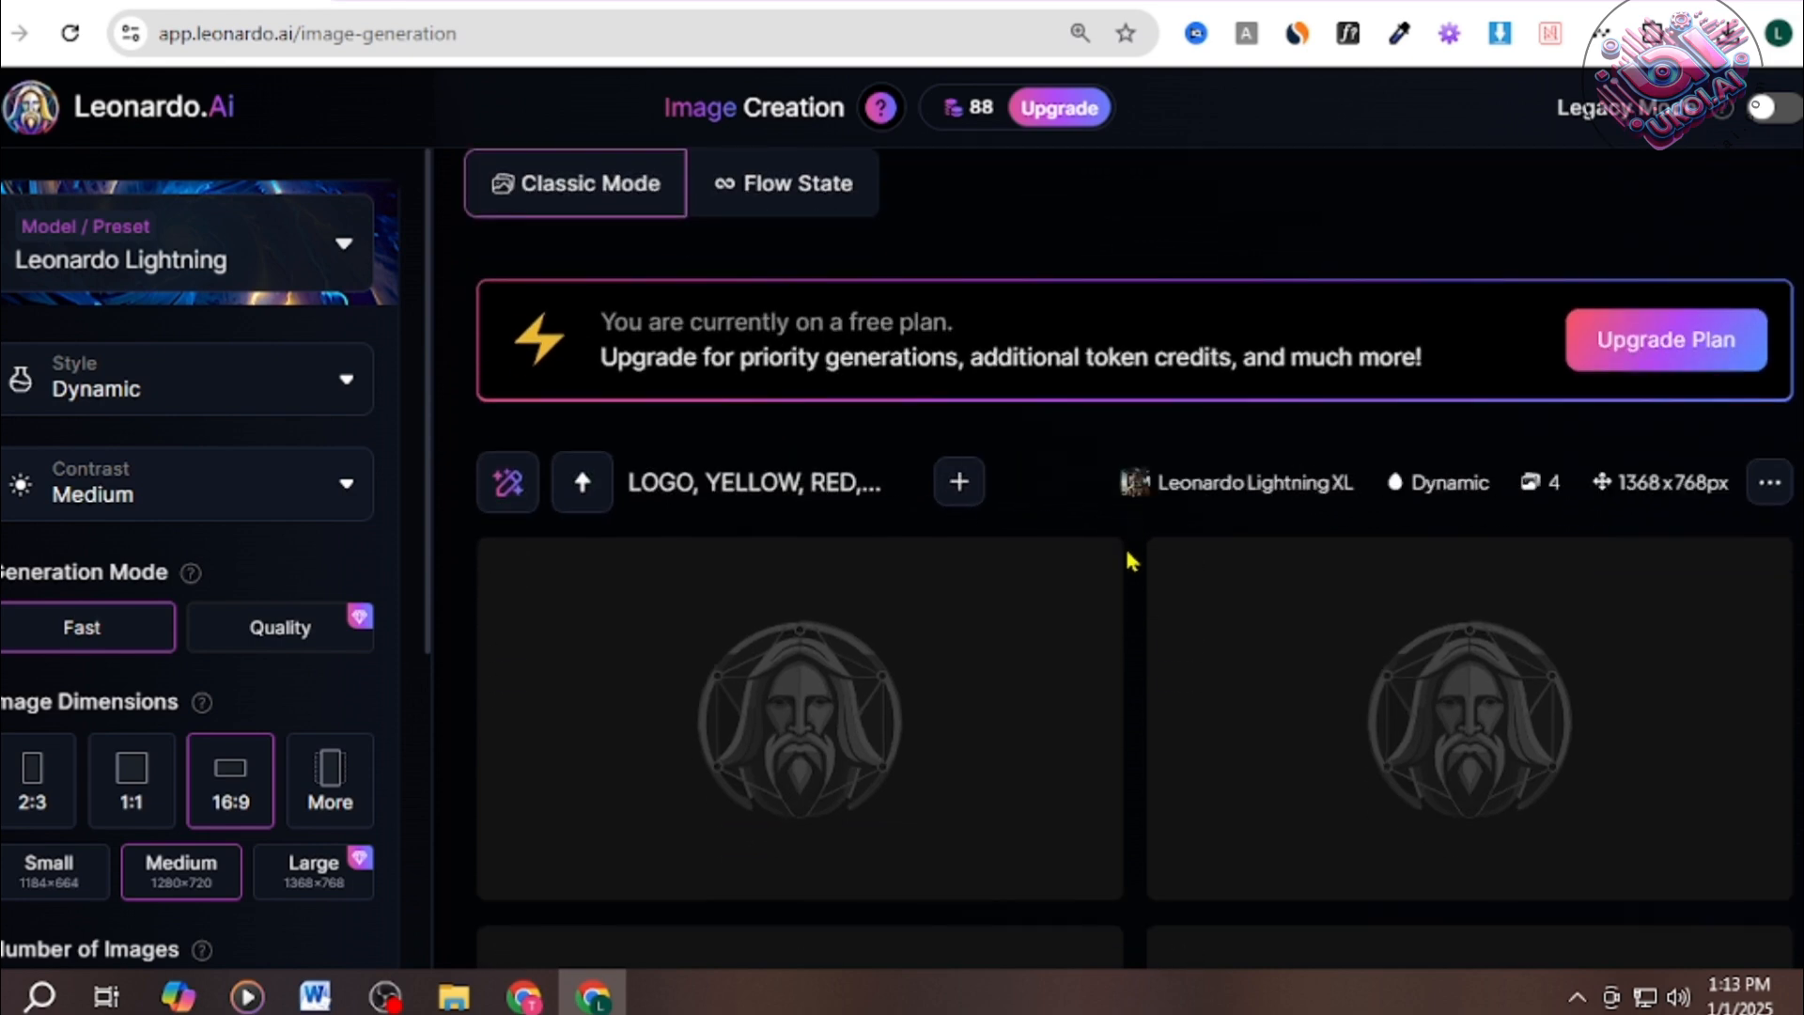
pyautogui.scroll(-3, 1170, 555)
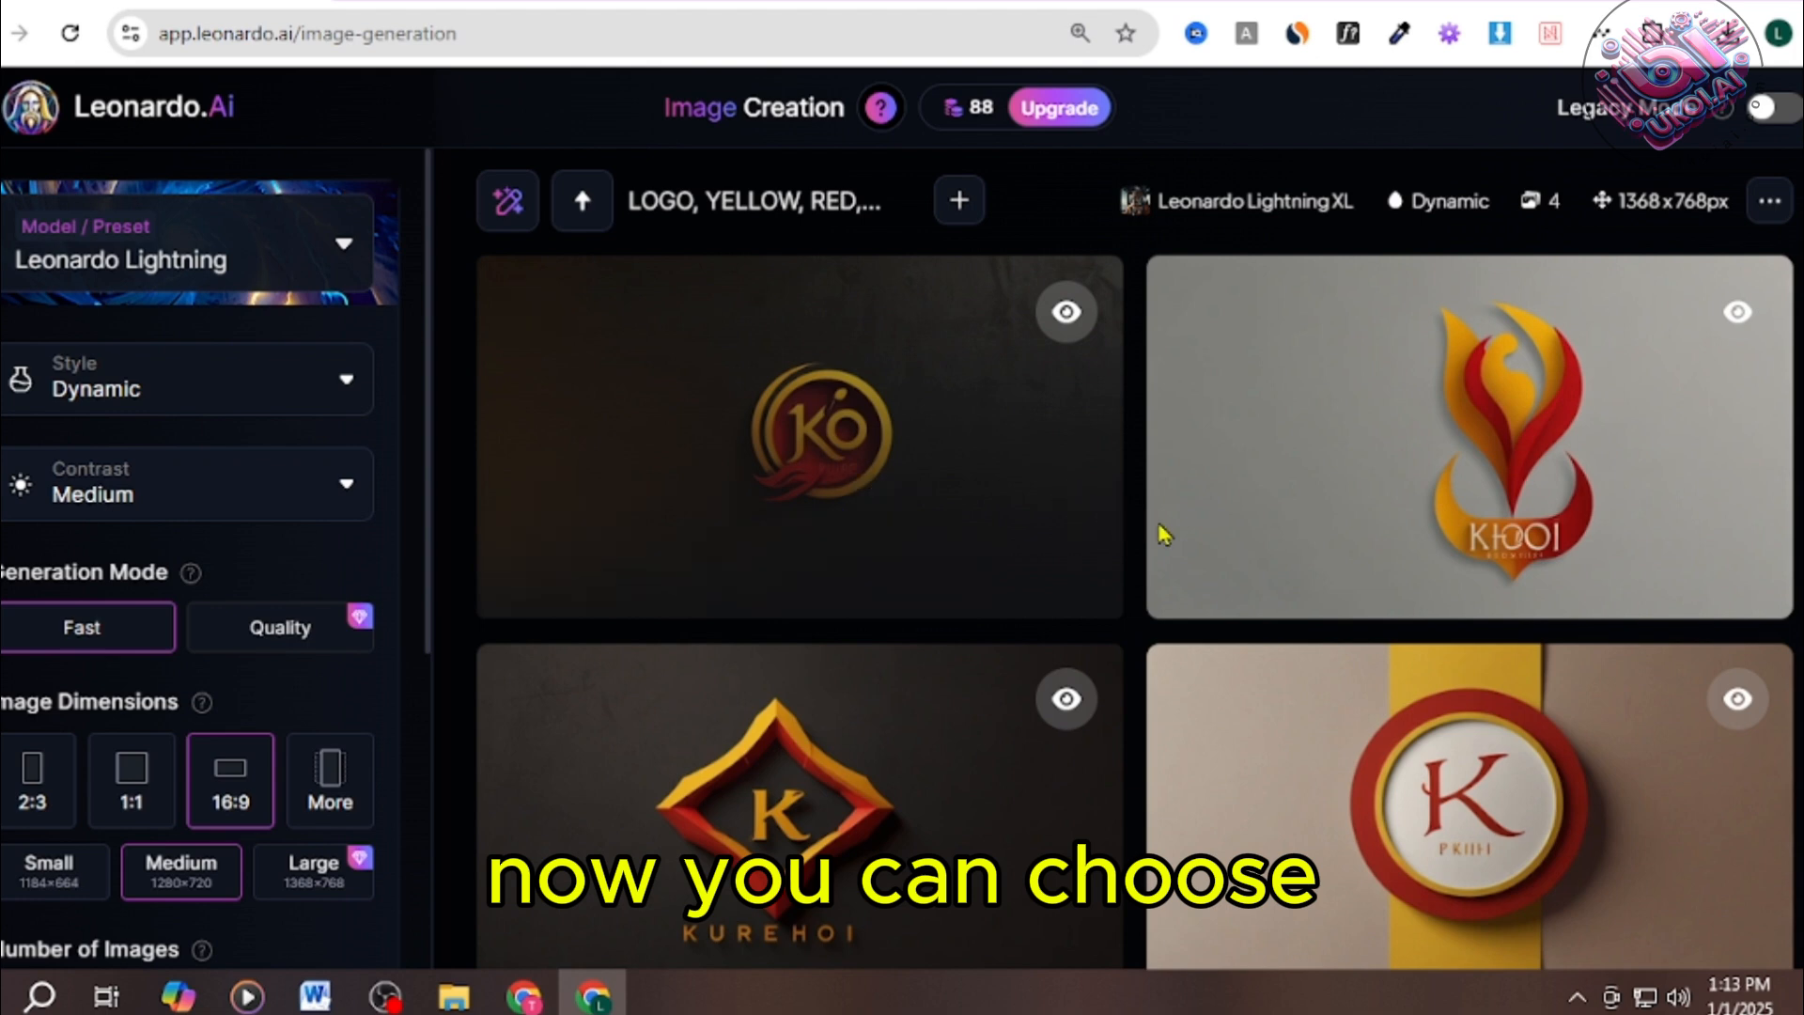
pyautogui.scroll(-2, 1518, 747)
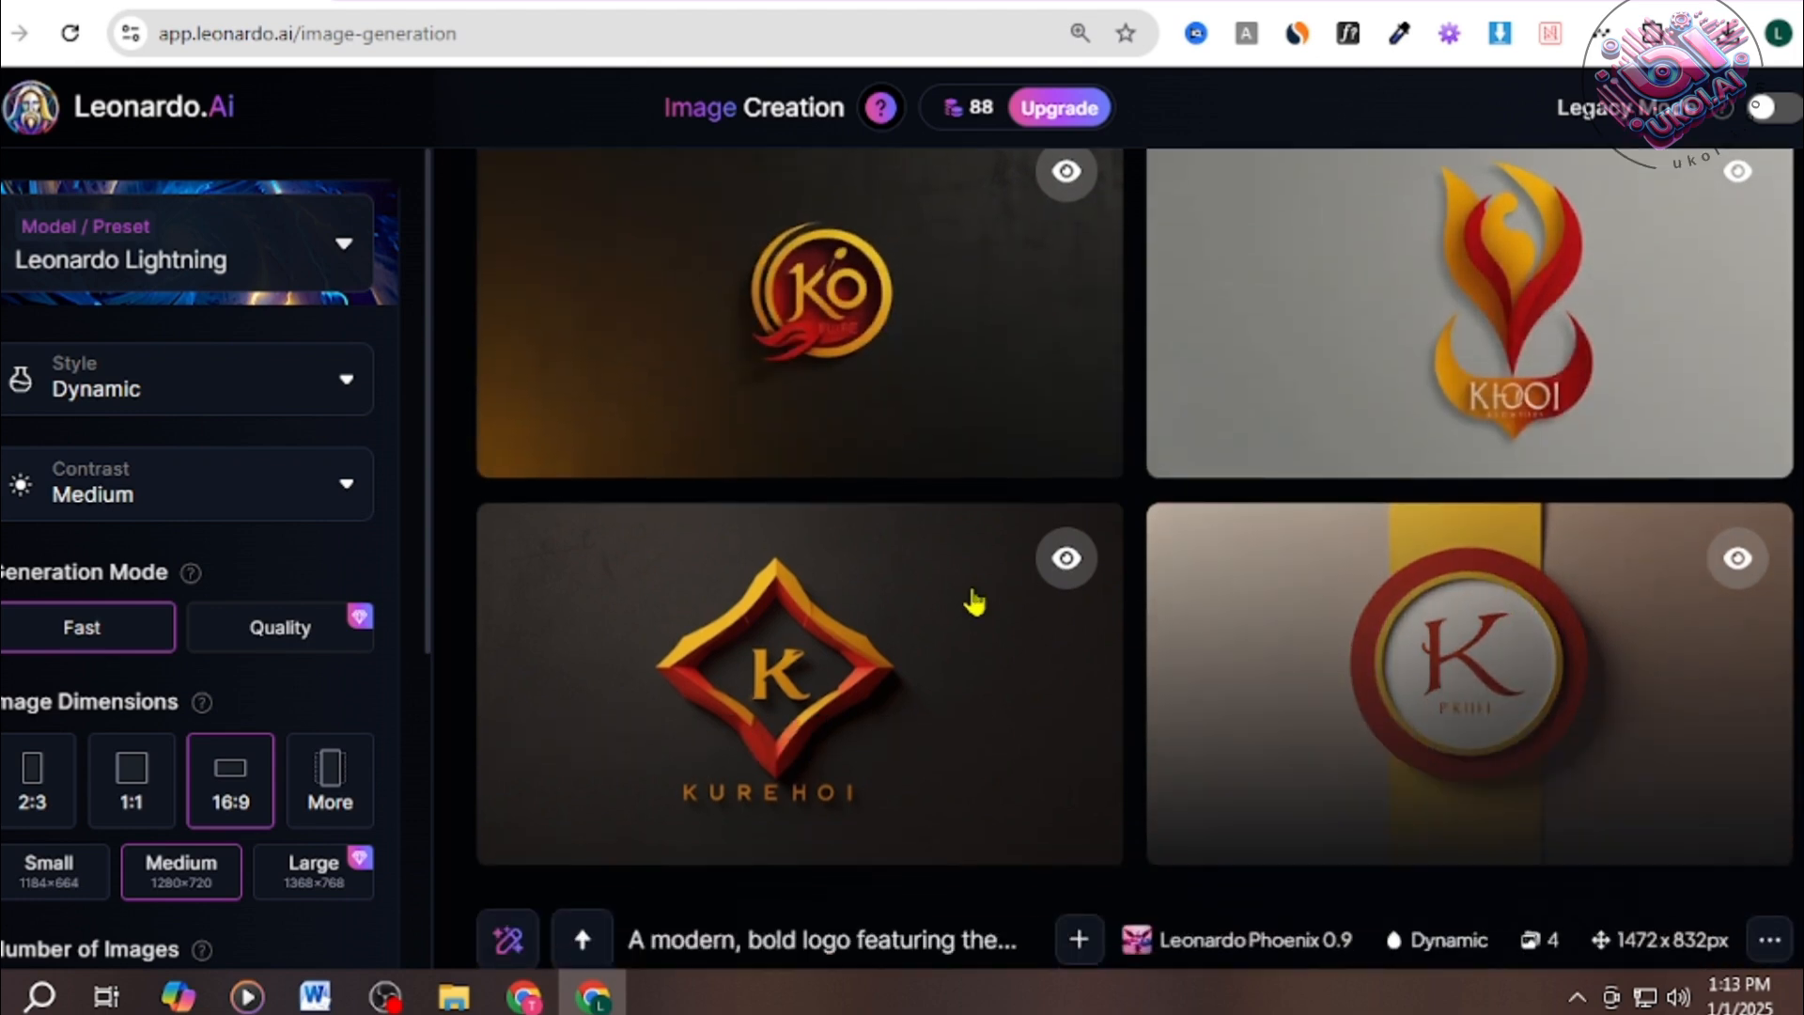
pyautogui.scroll(6, 726, 639)
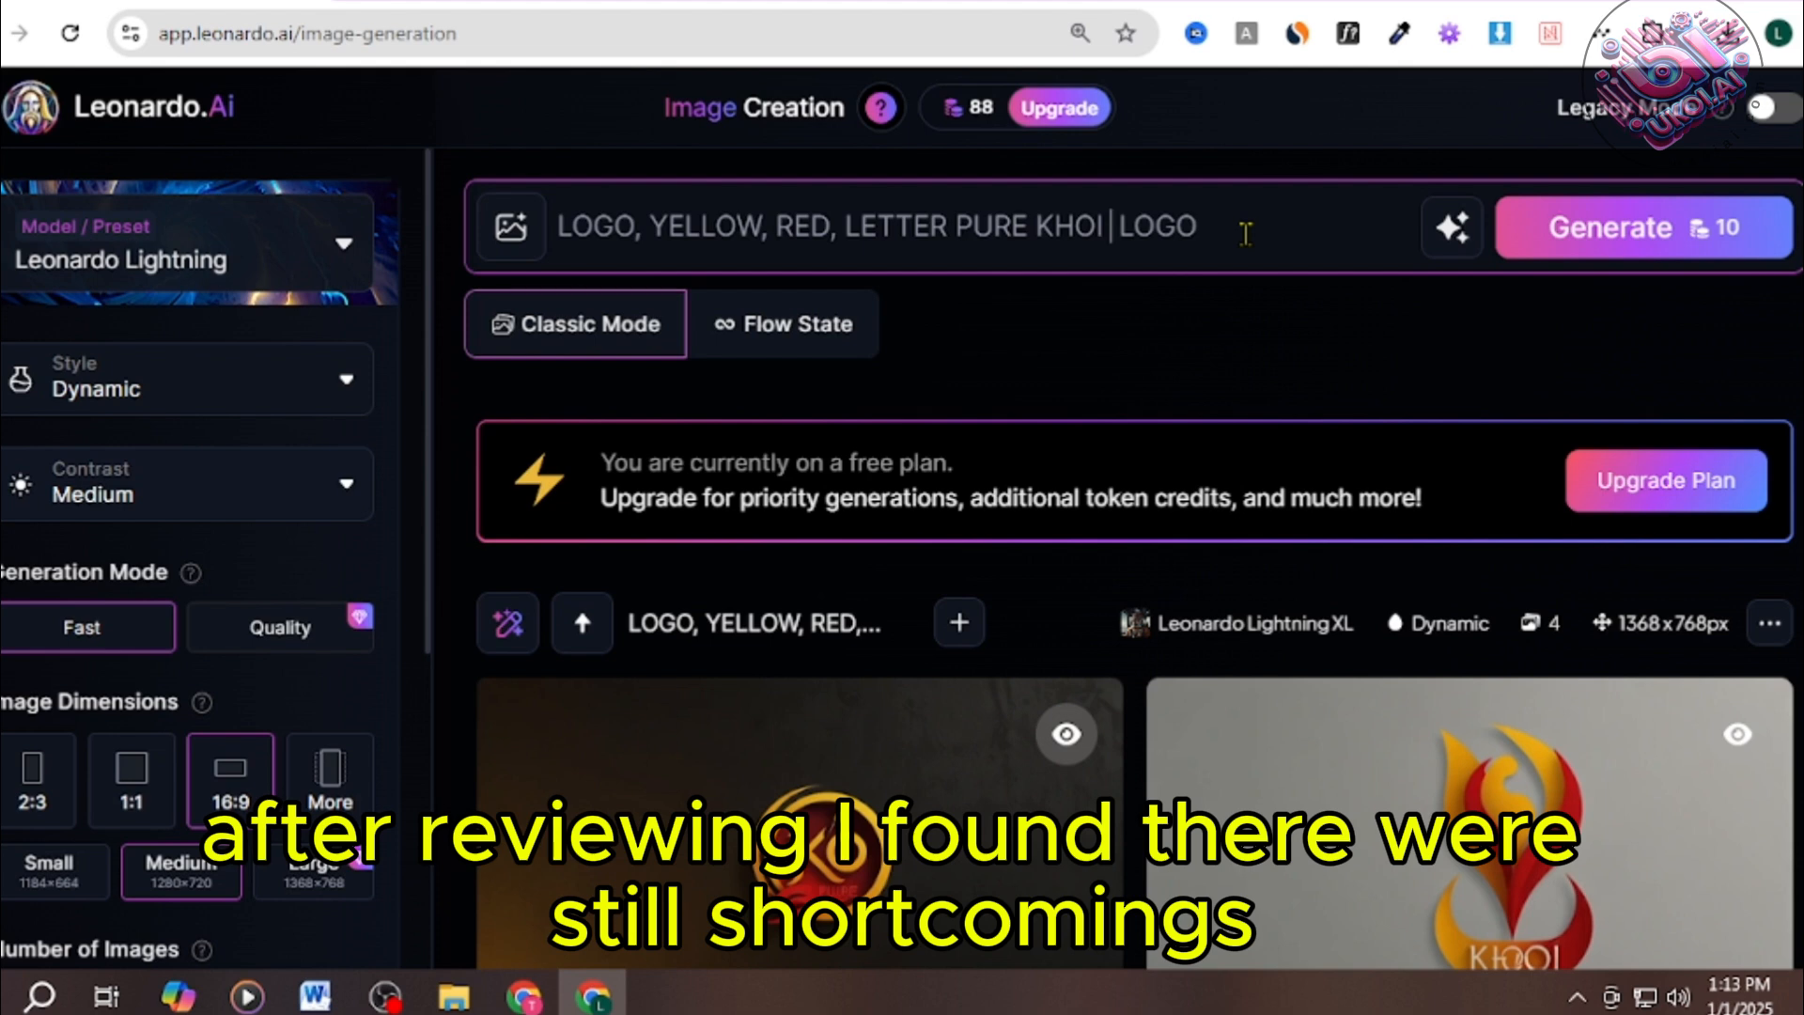
# Step: Add SPA after PURE KHOI in the prompt and set the image dimensions to a 1:1 ratio
pyautogui.write('PA')
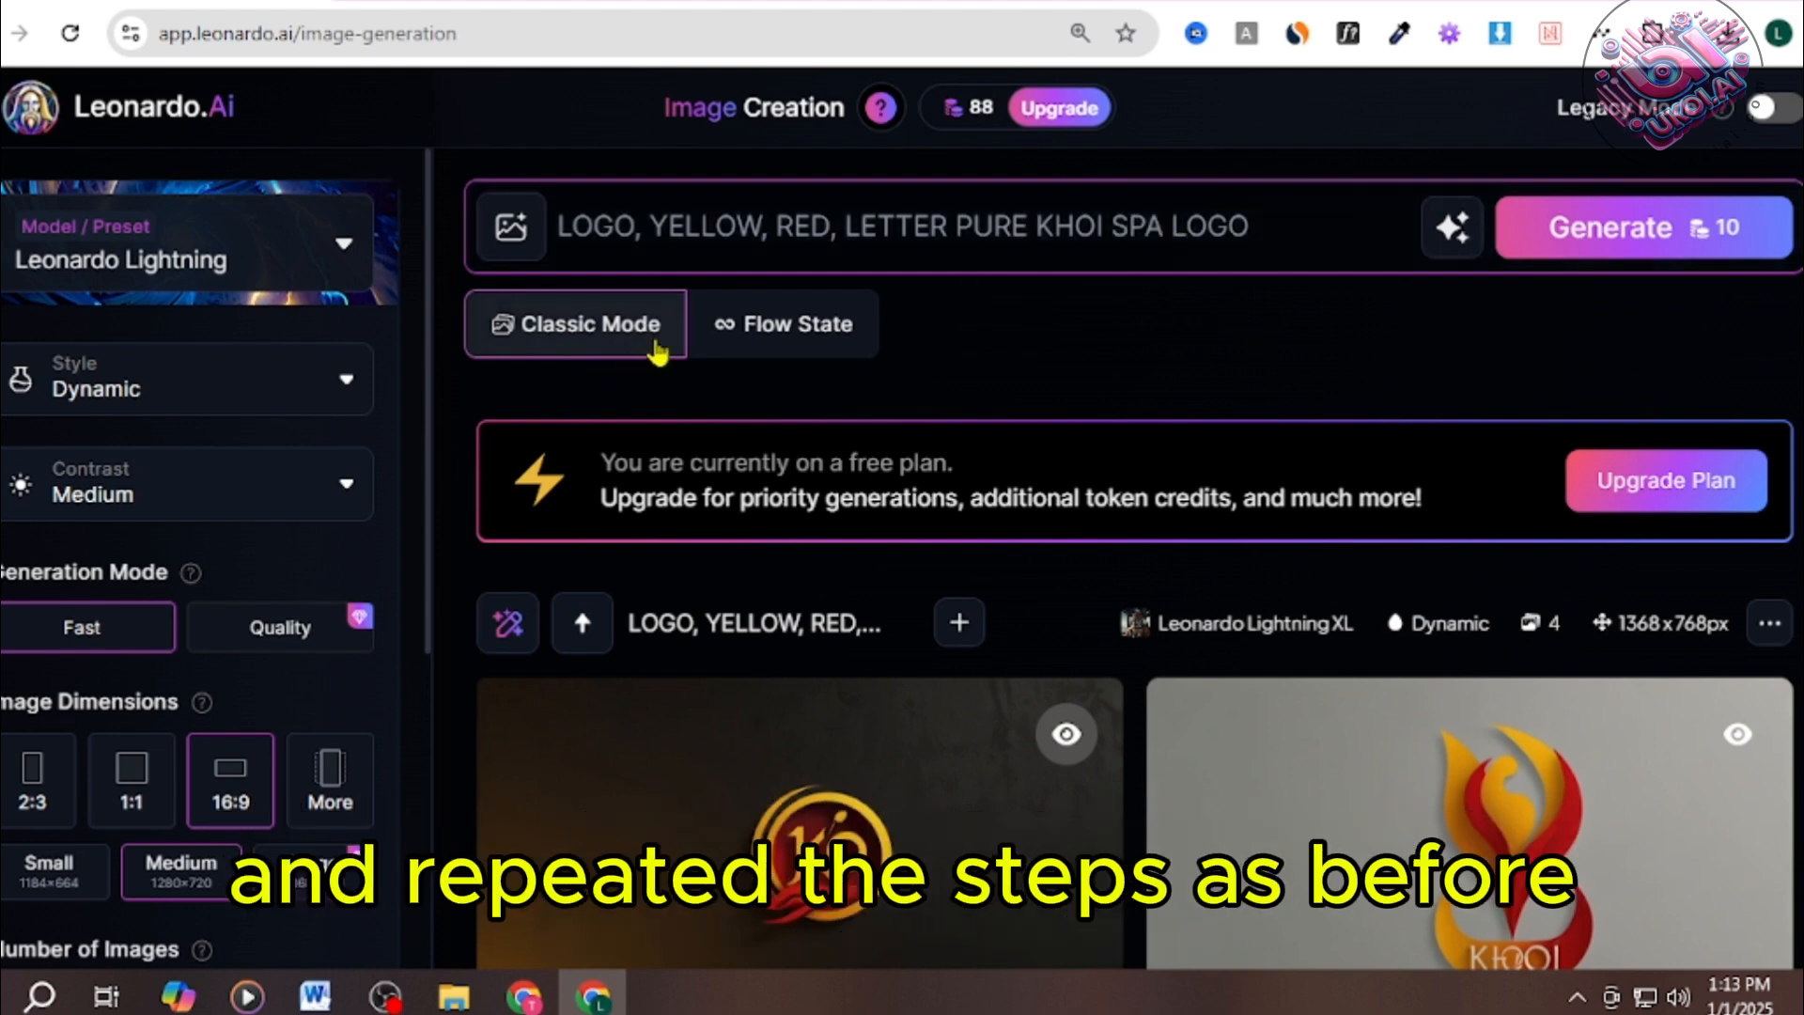
pyautogui.scroll(-2, 656, 355)
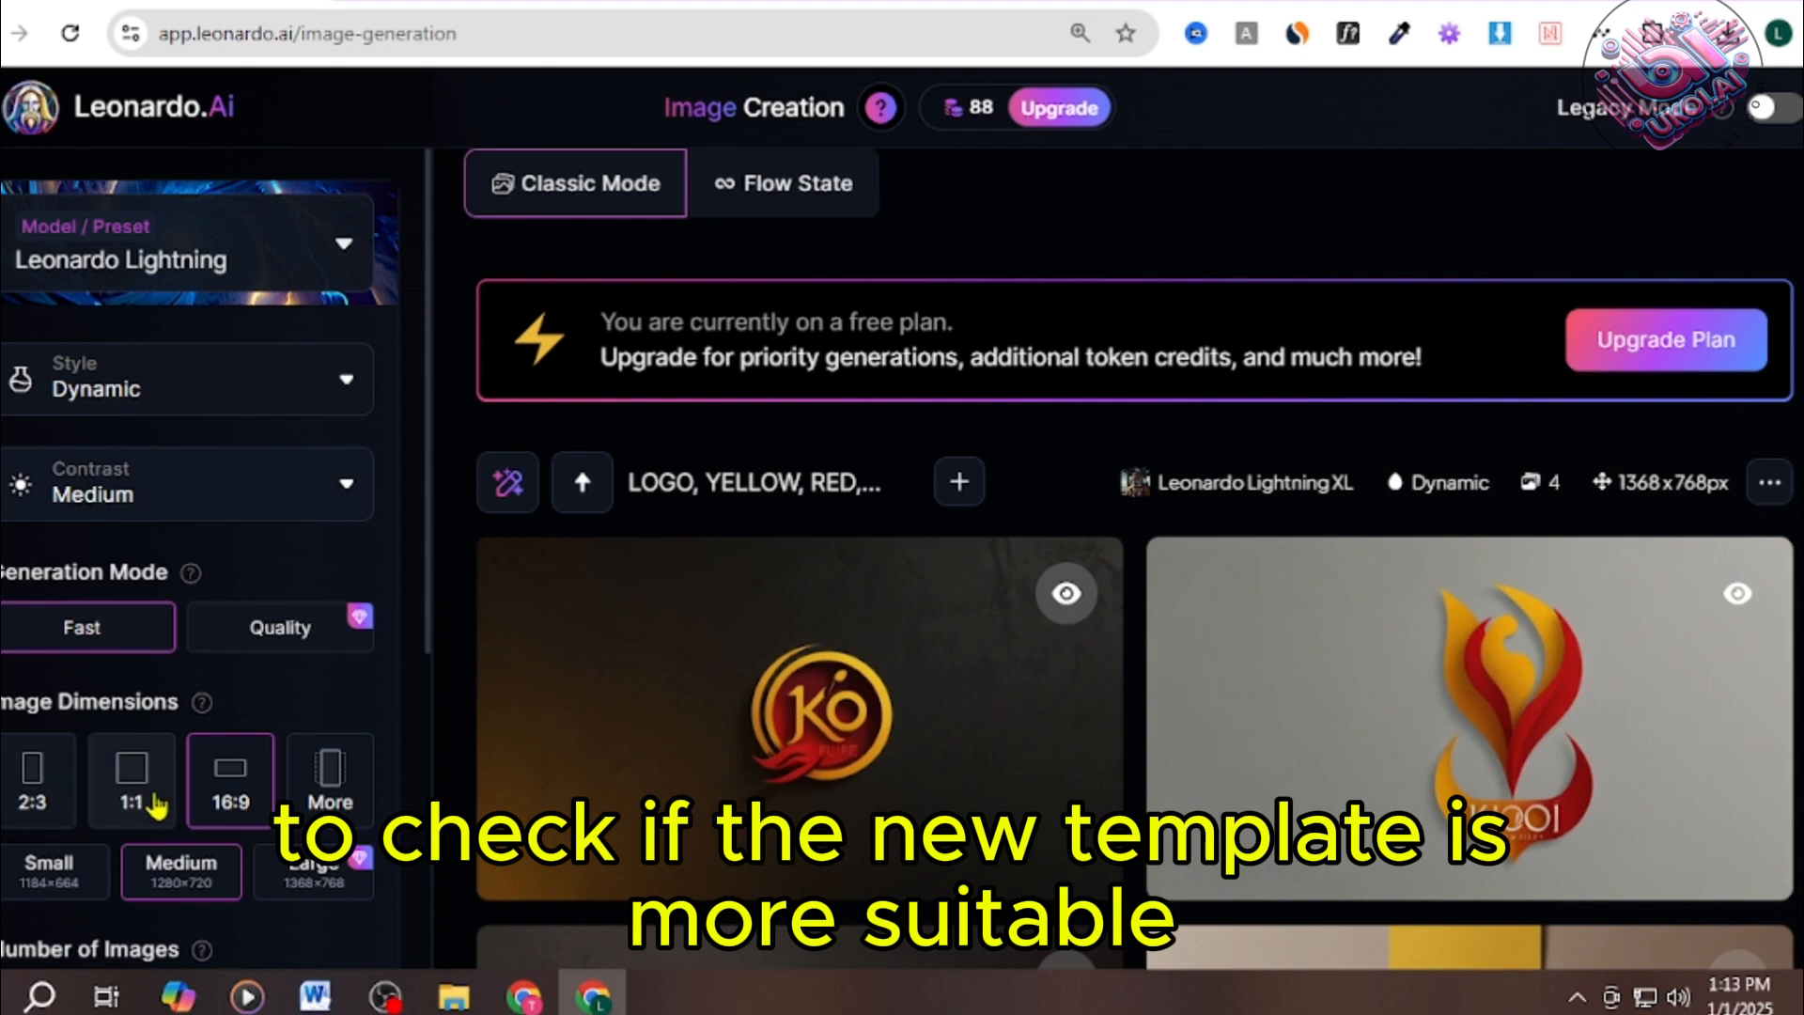
pyautogui.click(130, 780)
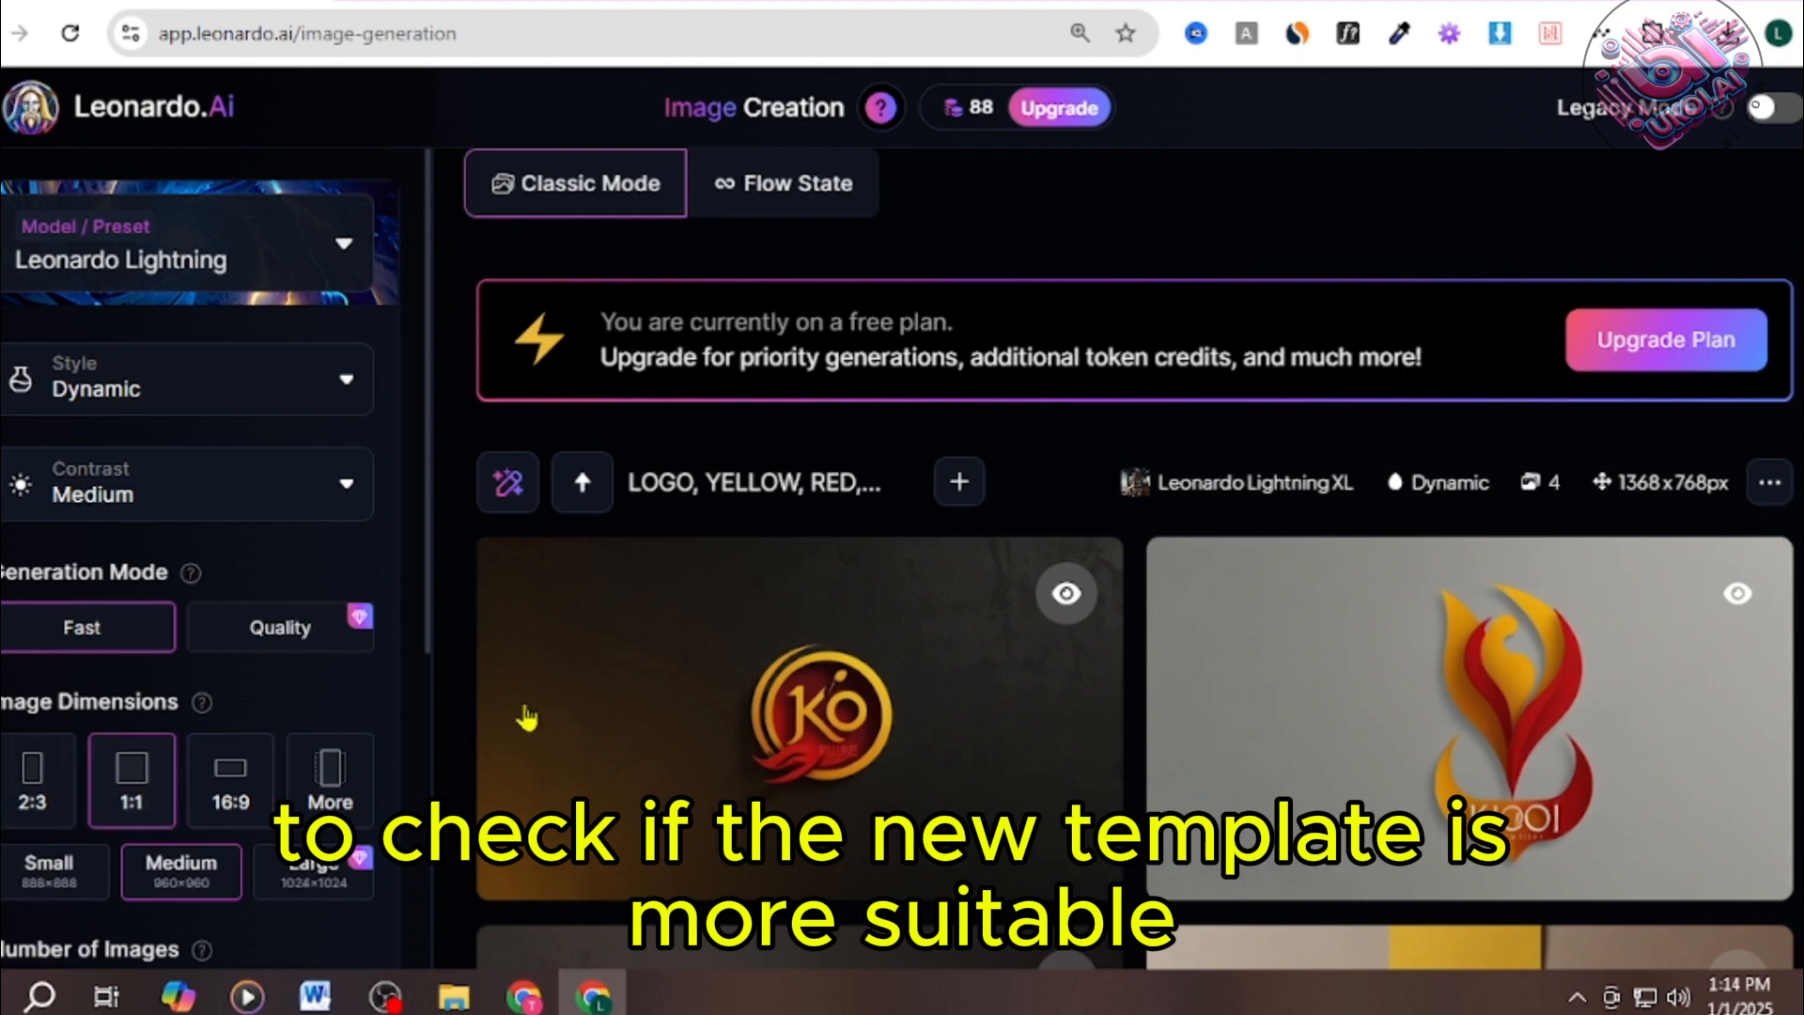
pyautogui.scroll(2, 350, 258)
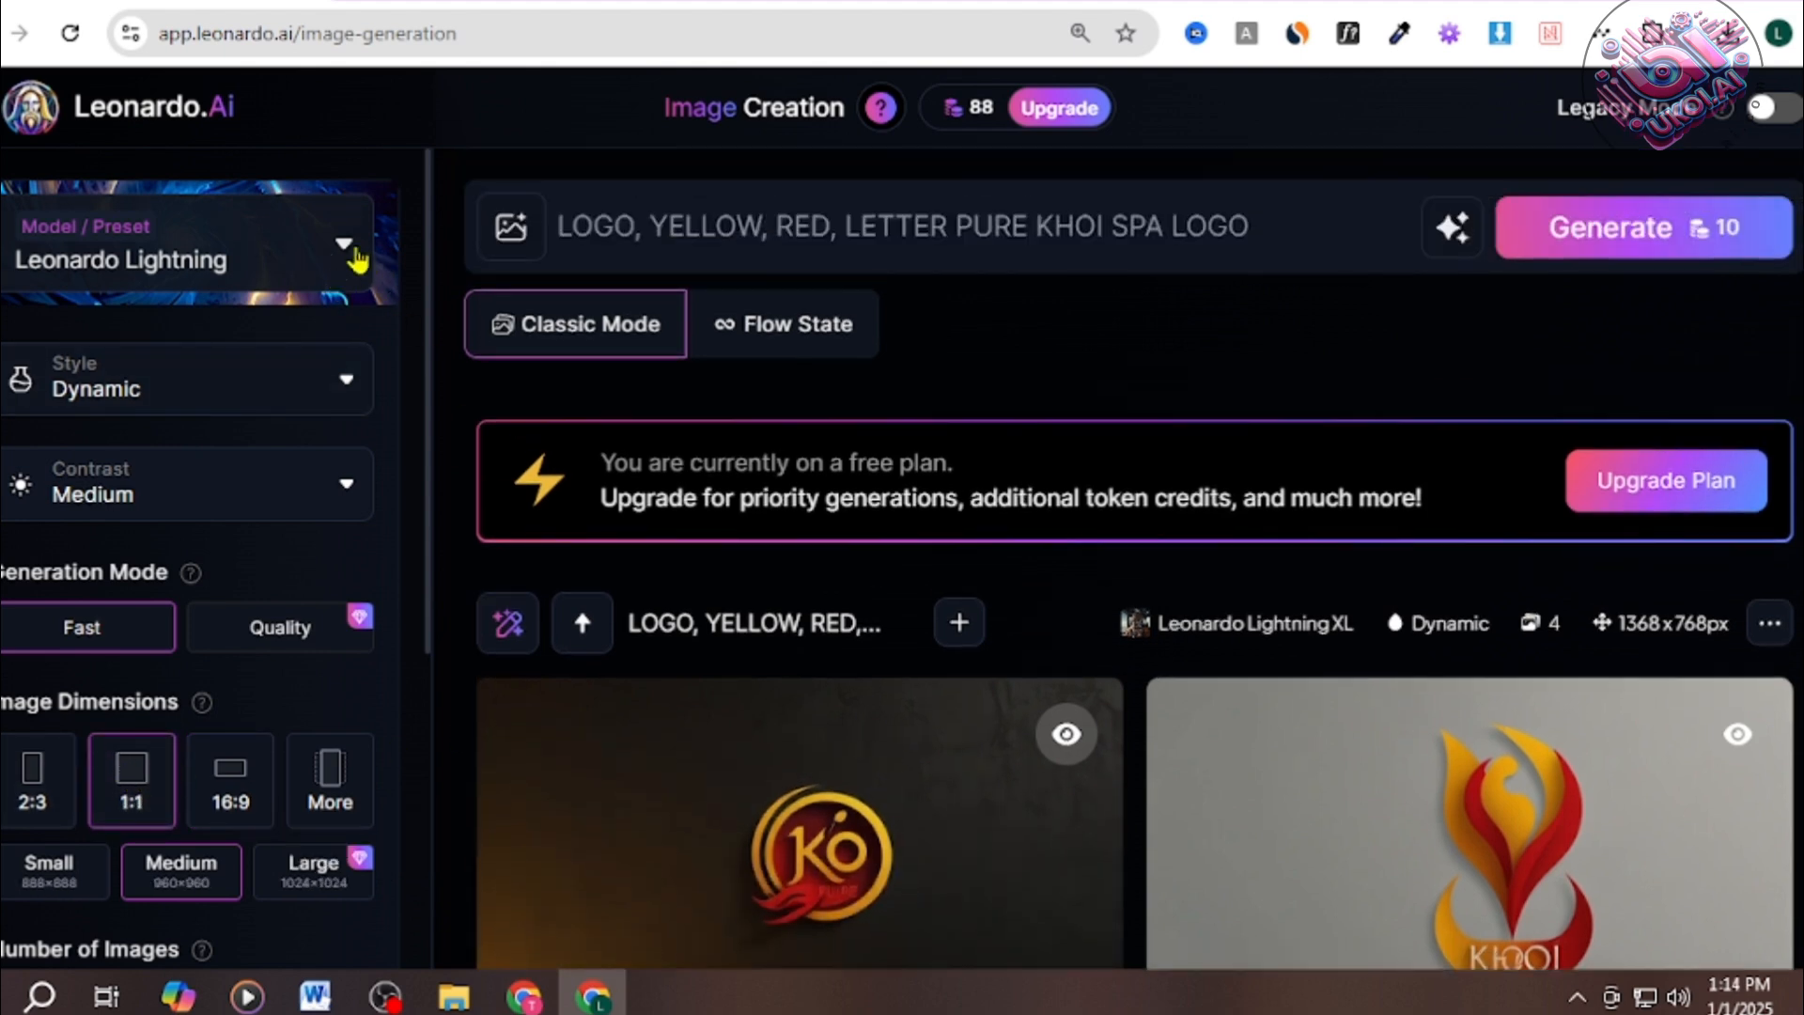
# Step: Reselect Leonardo Lightning as the generation model in the featured models list
pyautogui.click(345, 250)
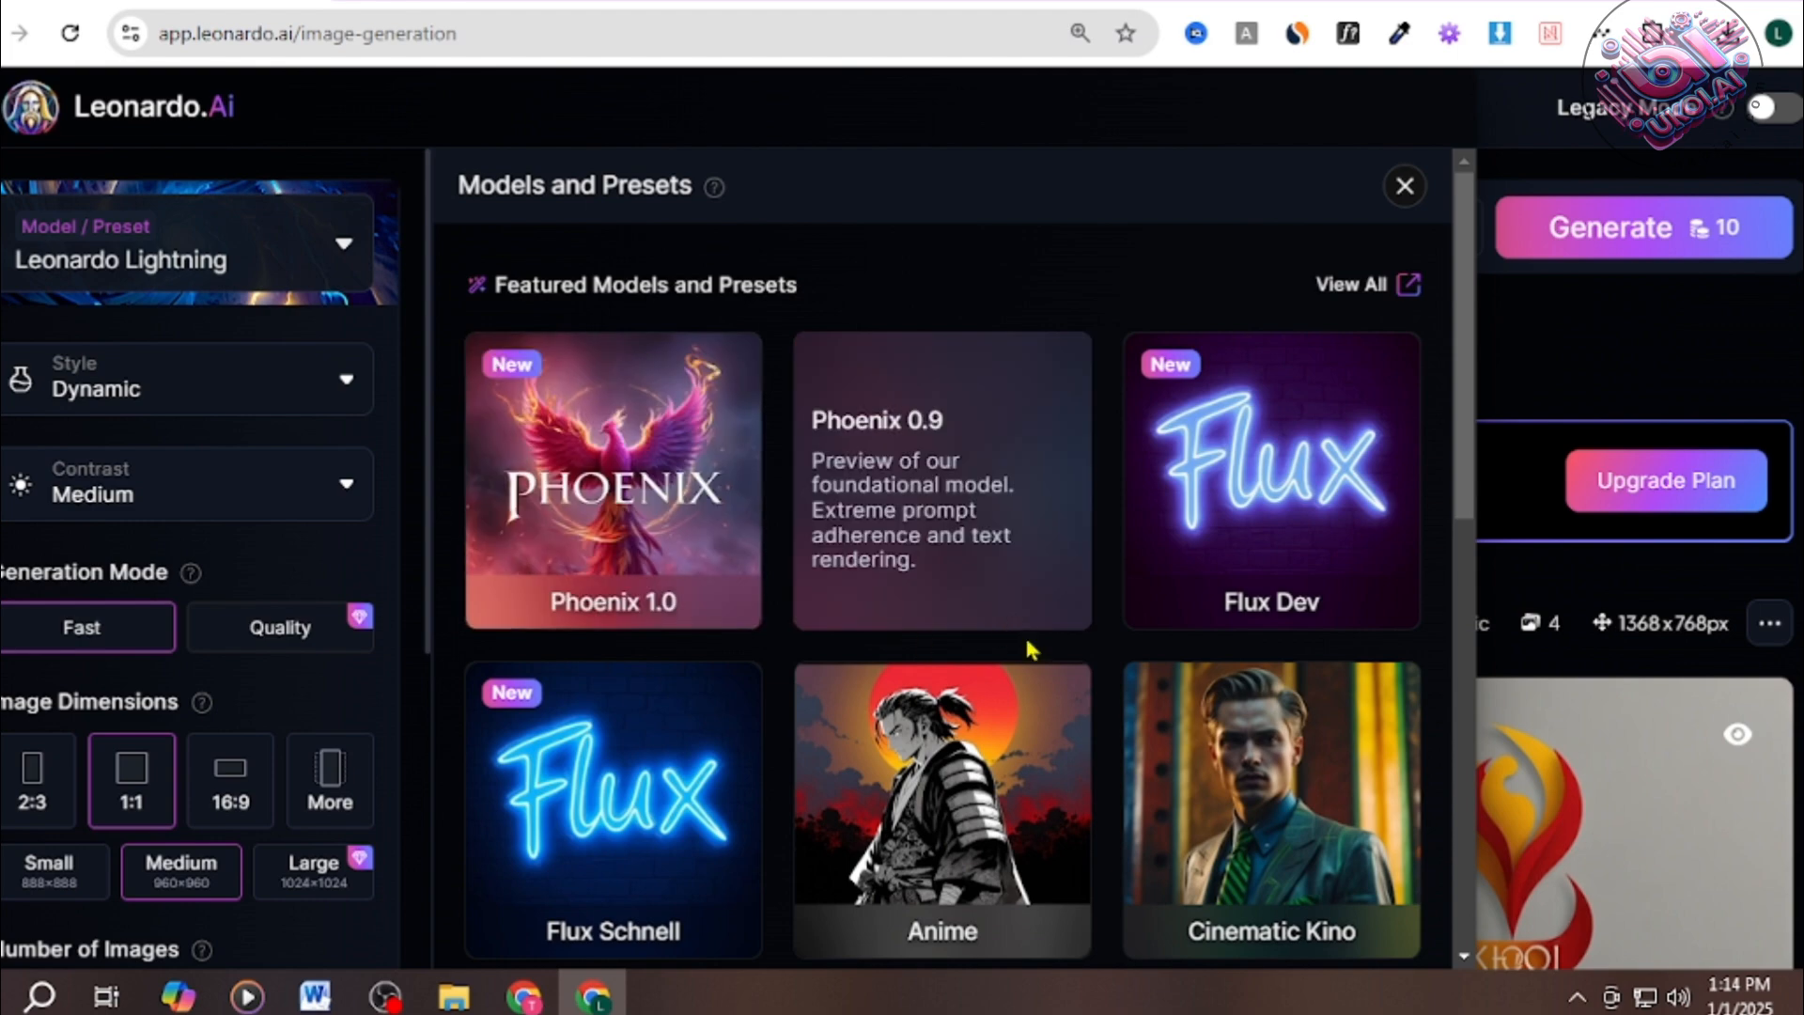
pyautogui.scroll(-5, 1027, 648)
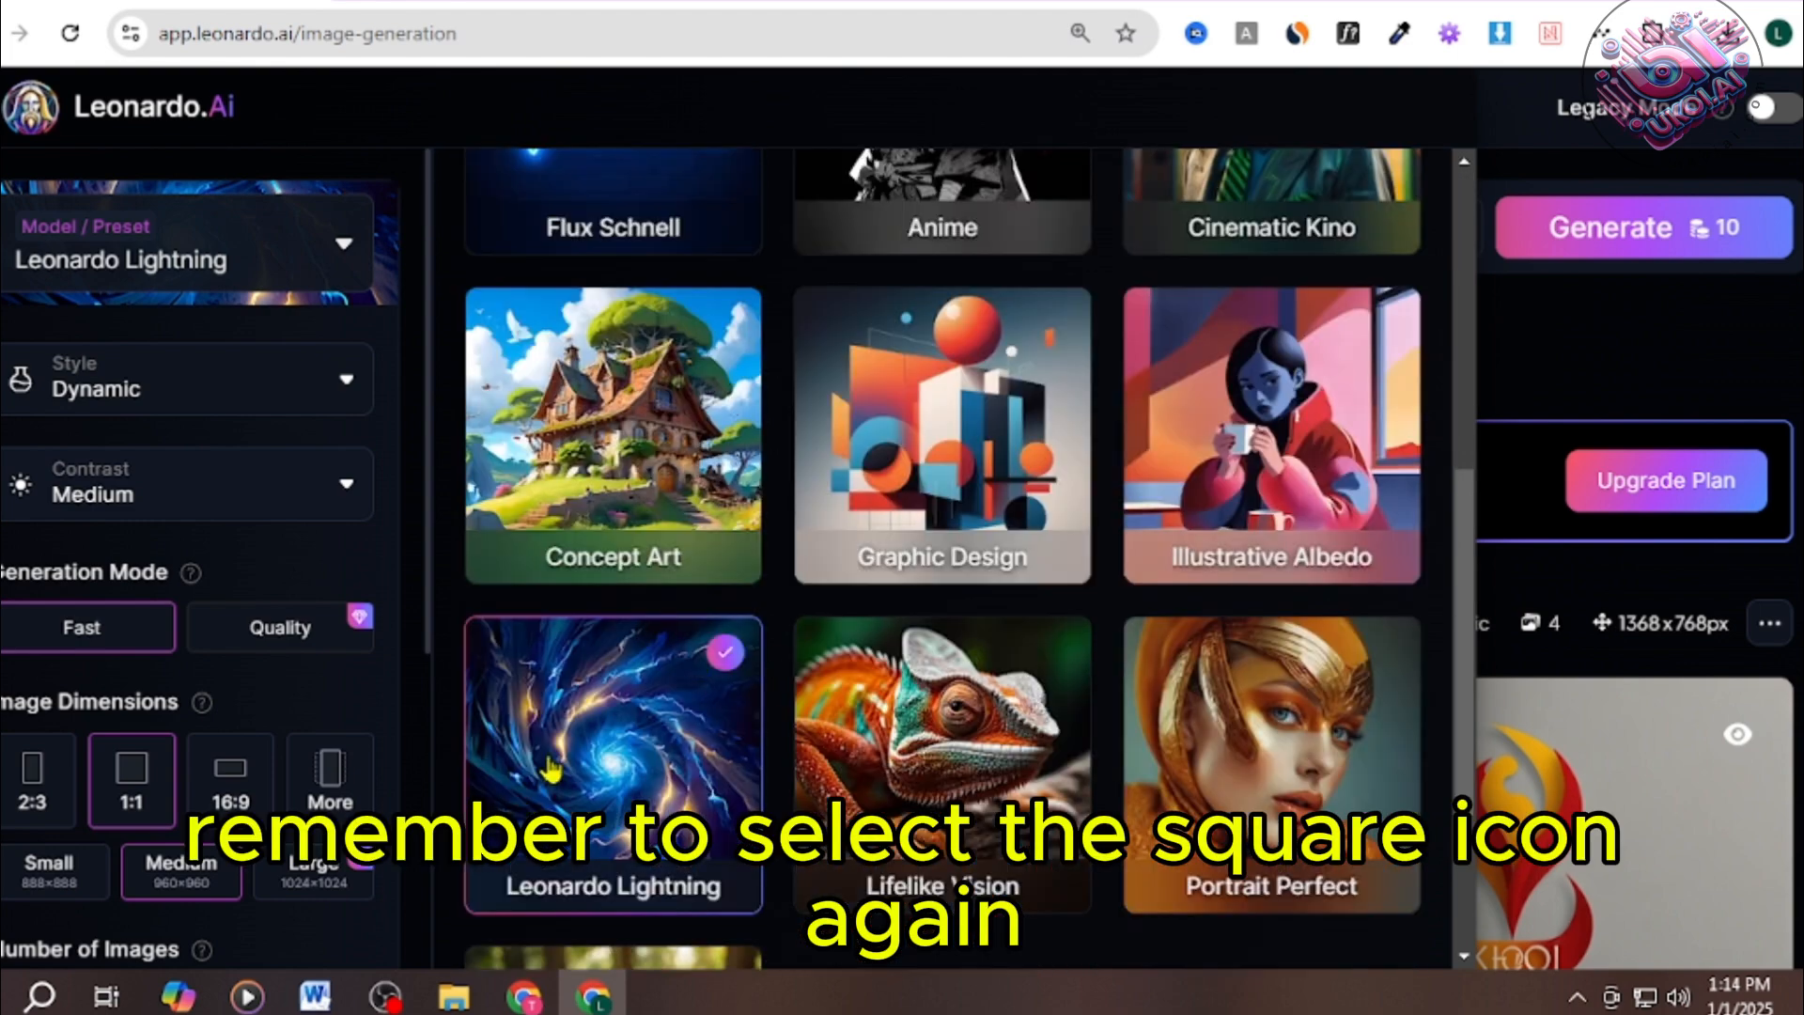
pyautogui.click(541, 693)
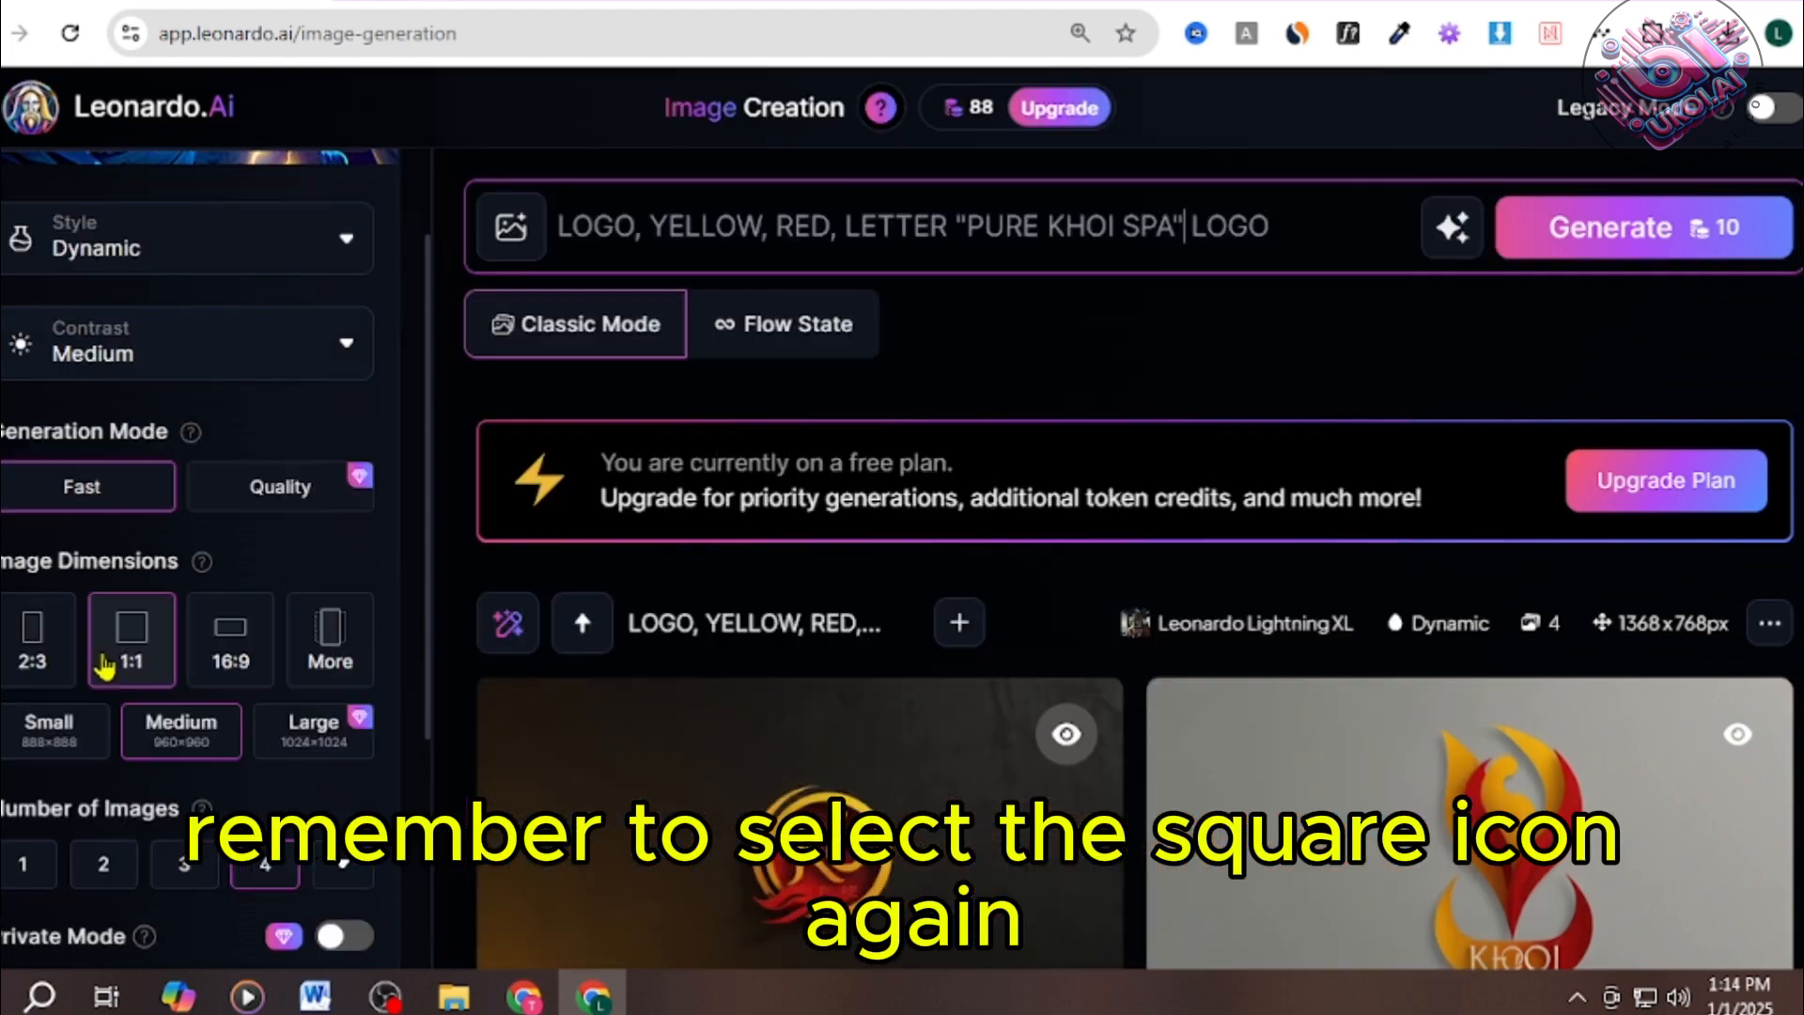
# Step: Generate logo images from the prompt with "PURE KHOI SPA" in quotation marks and review the resulting designs
pyautogui.click(1645, 235)
pyautogui.scroll(-3, 833, 654)
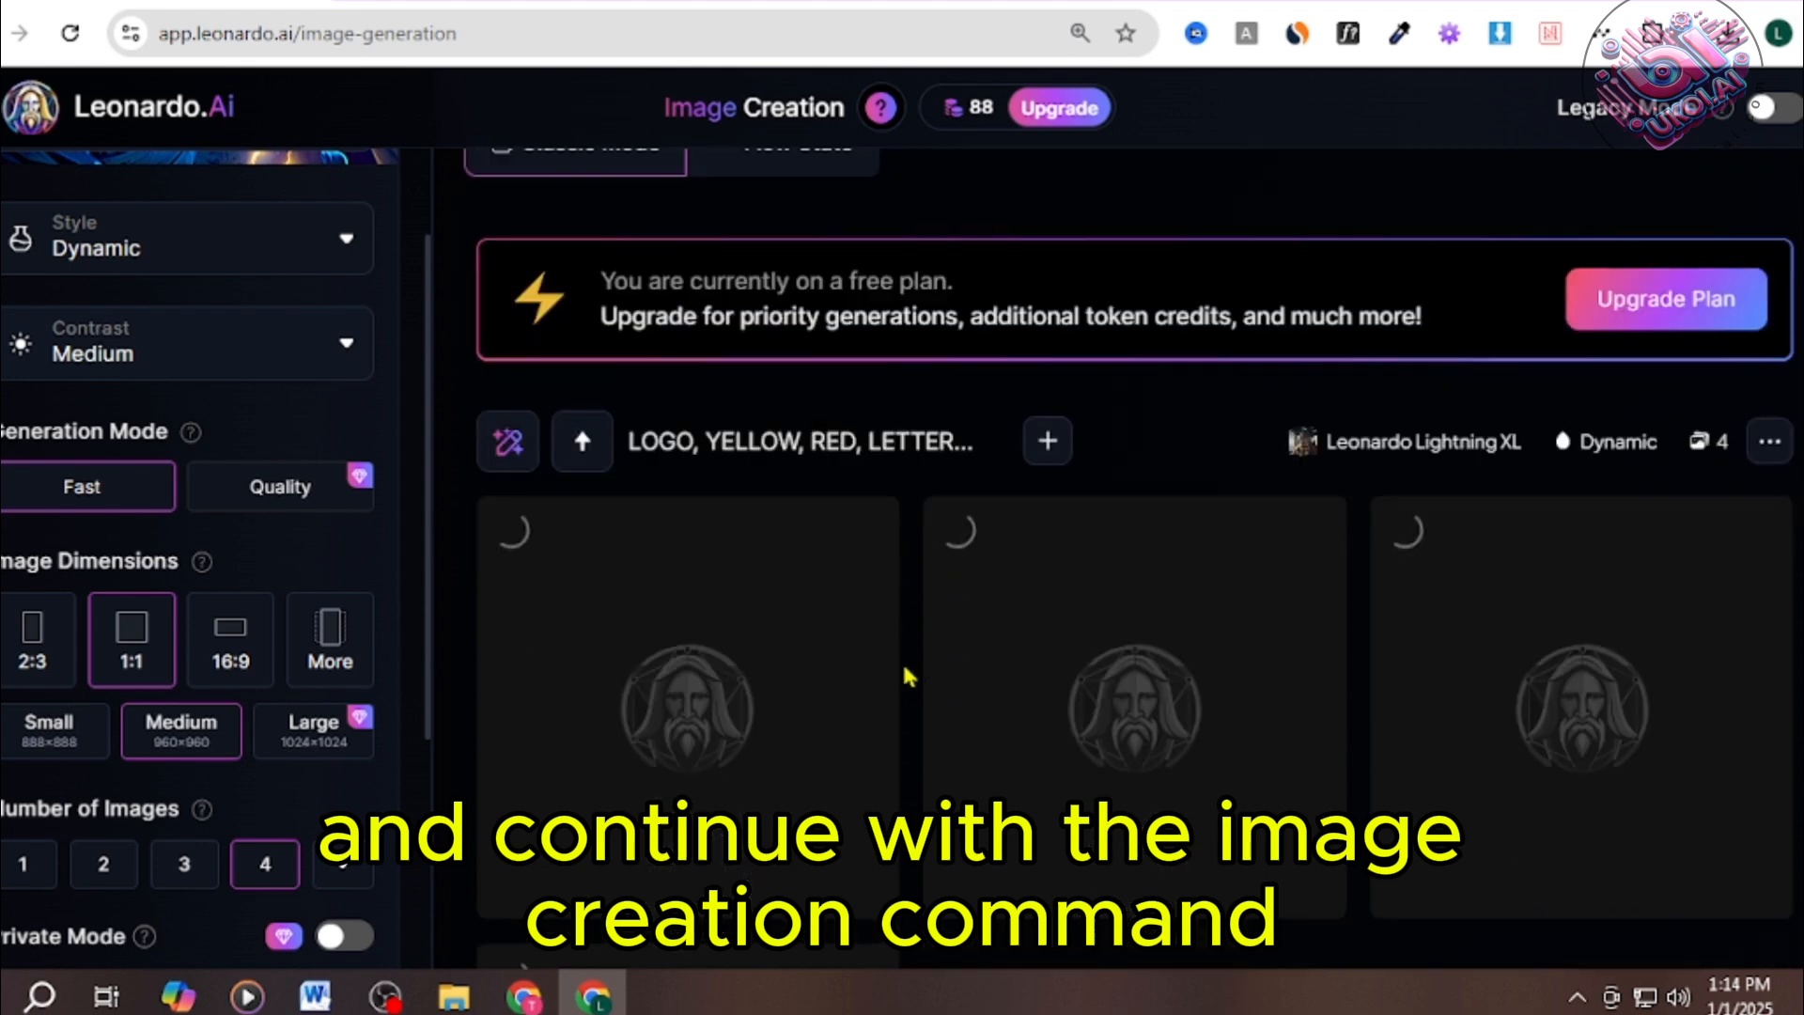
pyautogui.scroll(-1, 918, 665)
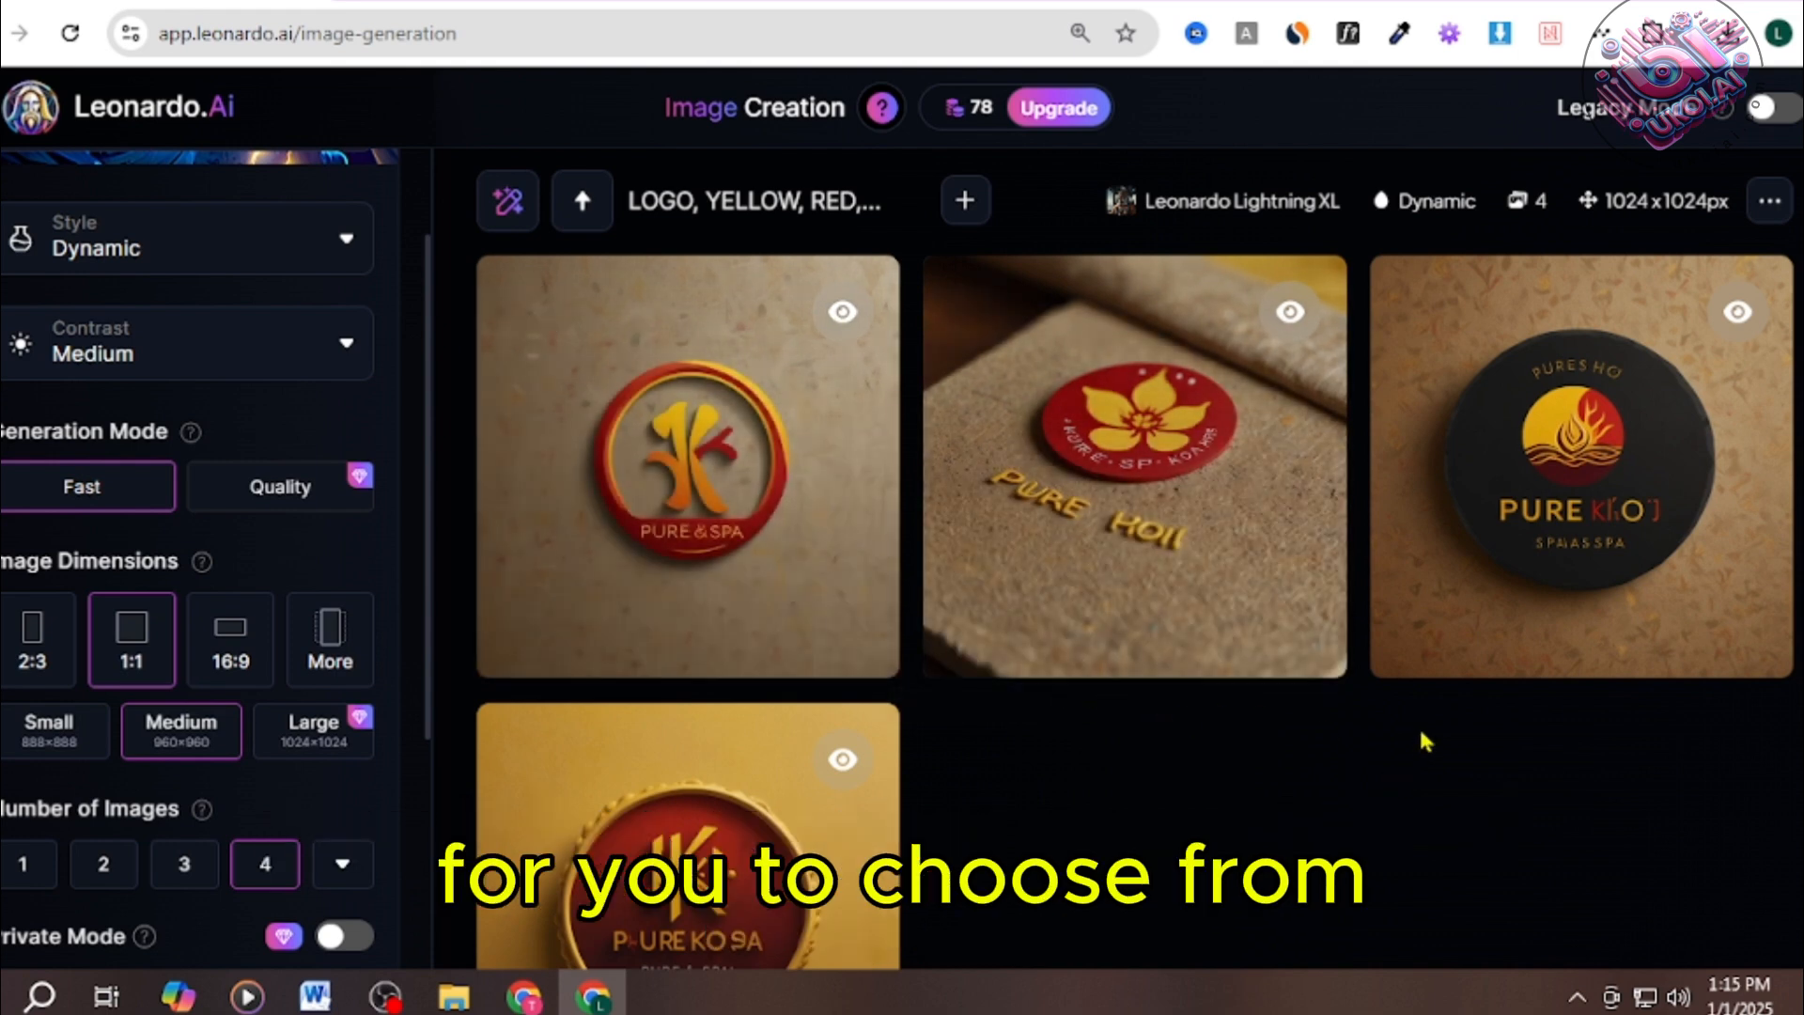
pyautogui.moveTo(1644, 636)
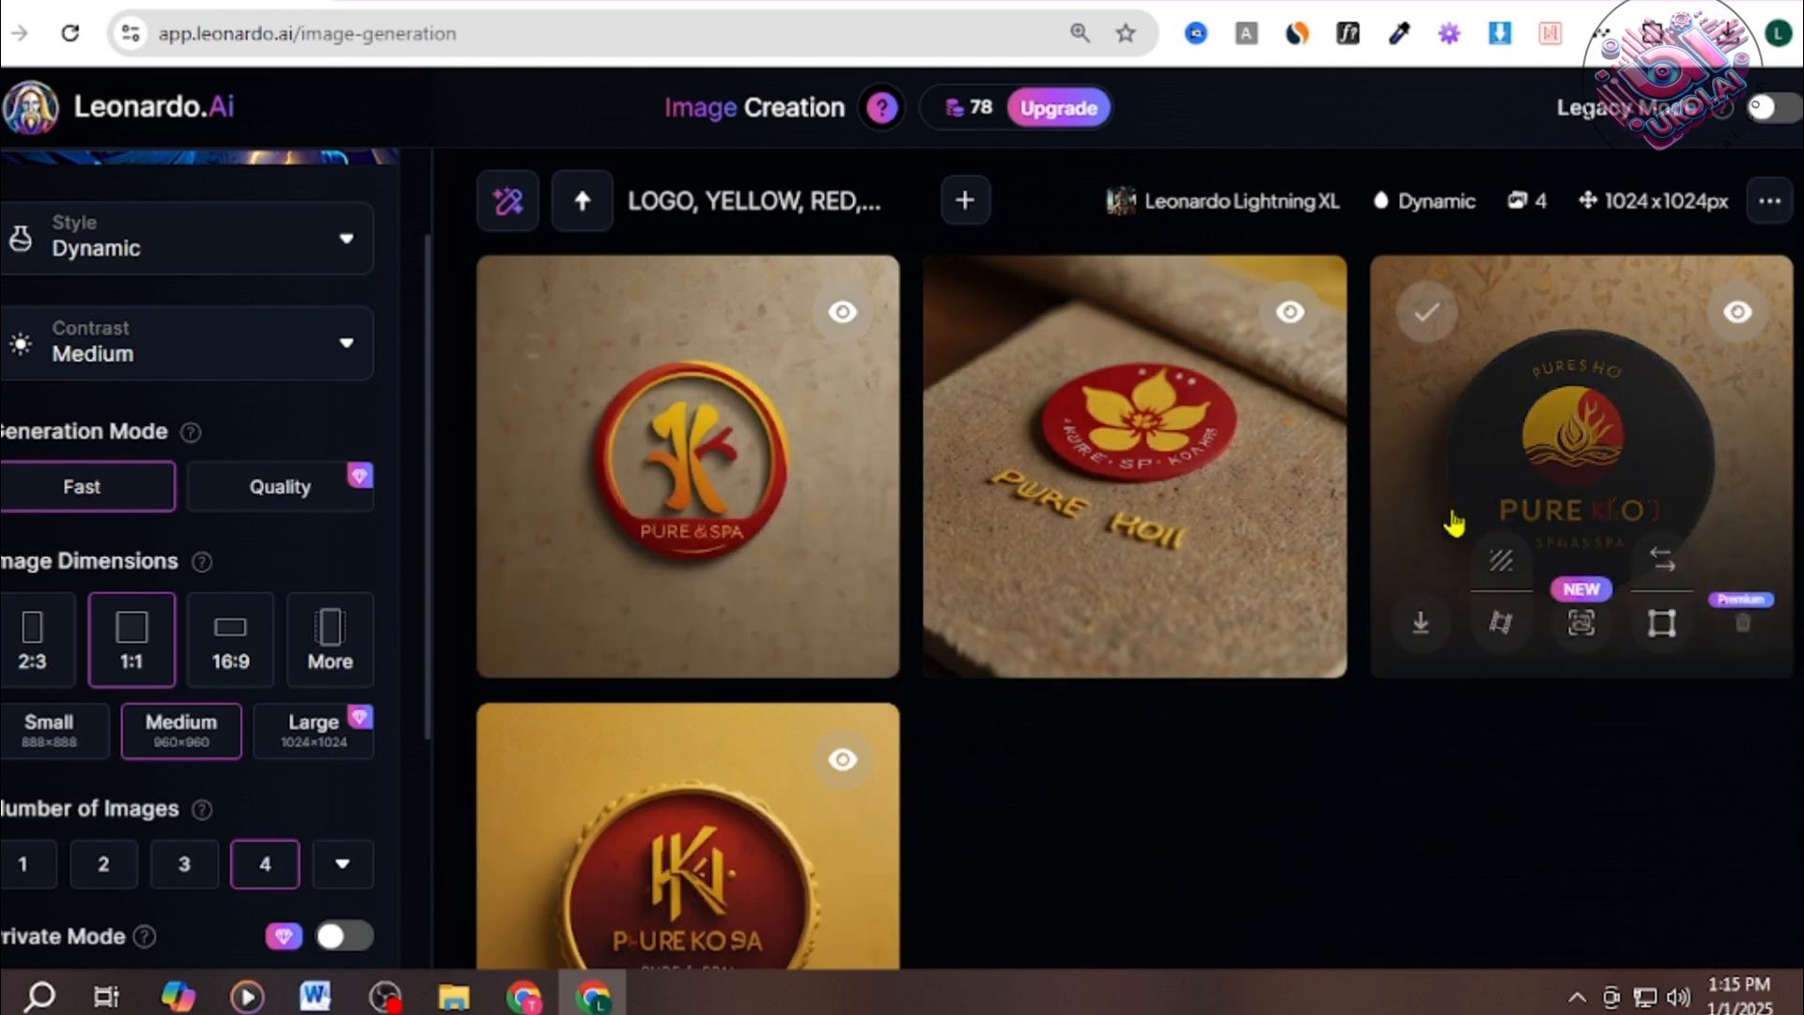
pyautogui.moveTo(740, 482)
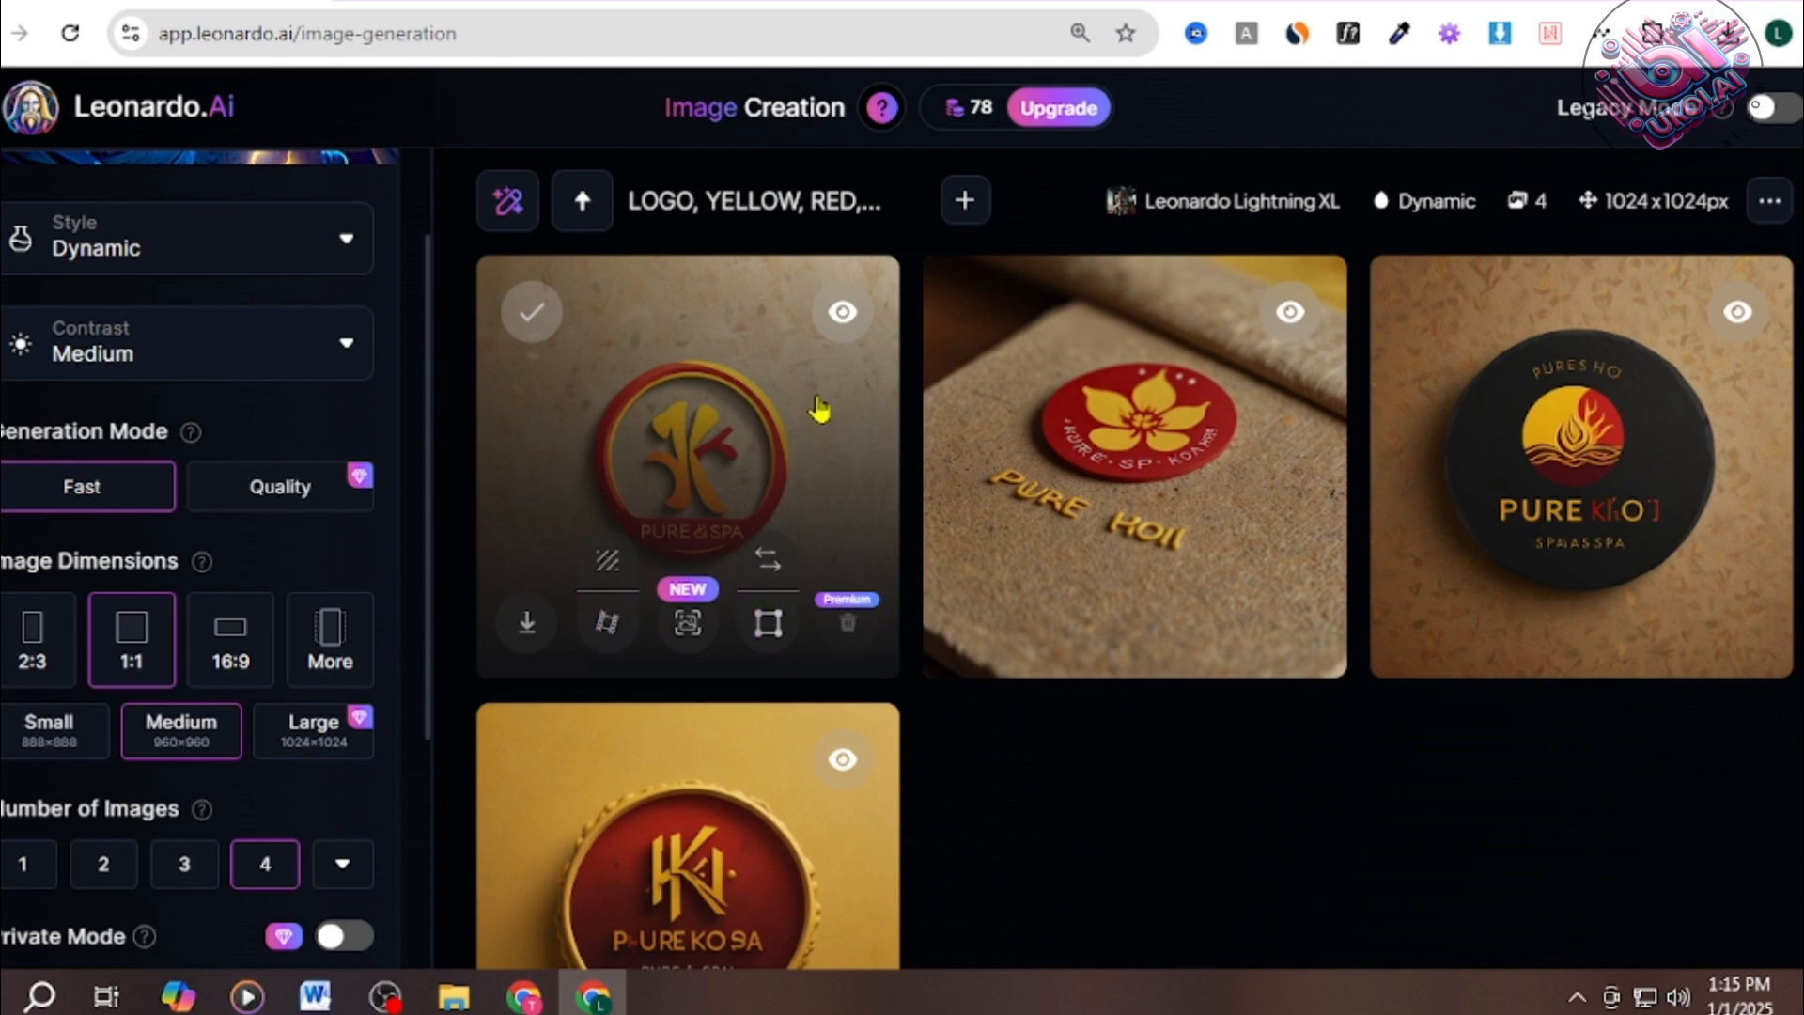
pyautogui.scroll(-3, 658, 526)
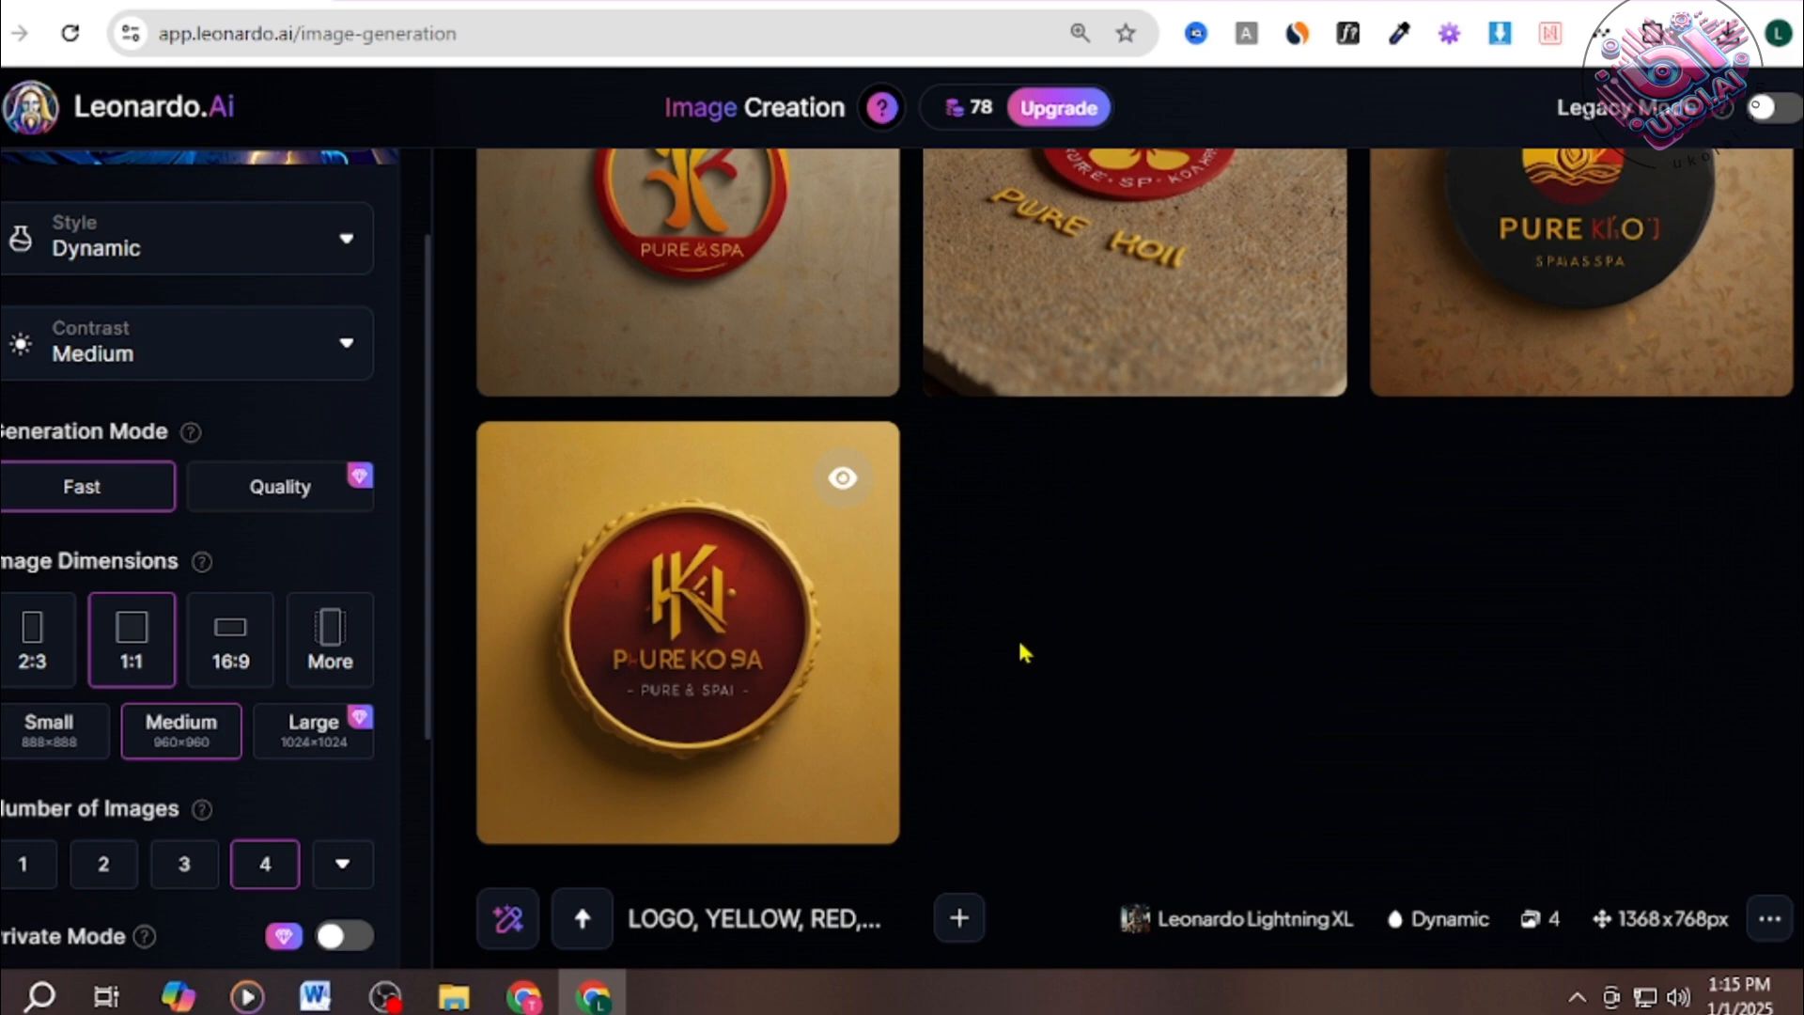
# Step: Add a Style Reference to the prompt by uploading the image Thiết kế chưa có tên (6) from Downloads
pyautogui.scroll(7, 1018, 648)
pyautogui.click(503, 240)
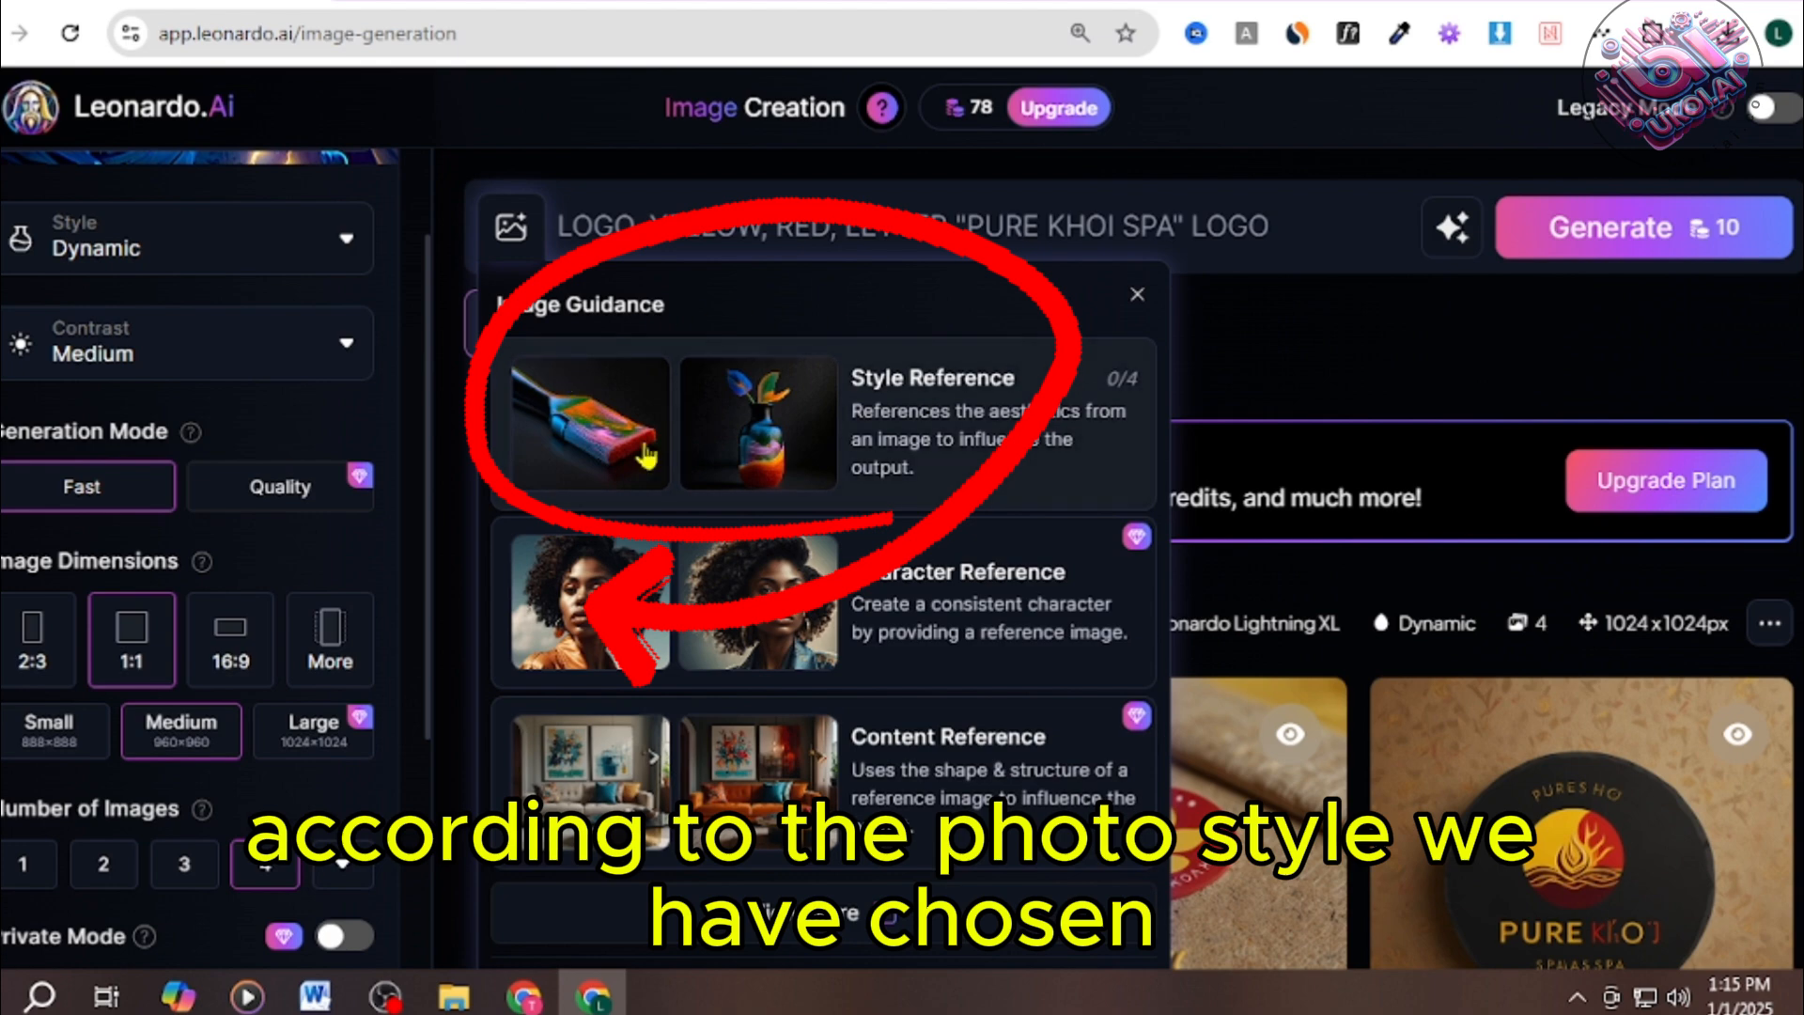
pyautogui.click(1021, 413)
pyautogui.click(258, 369)
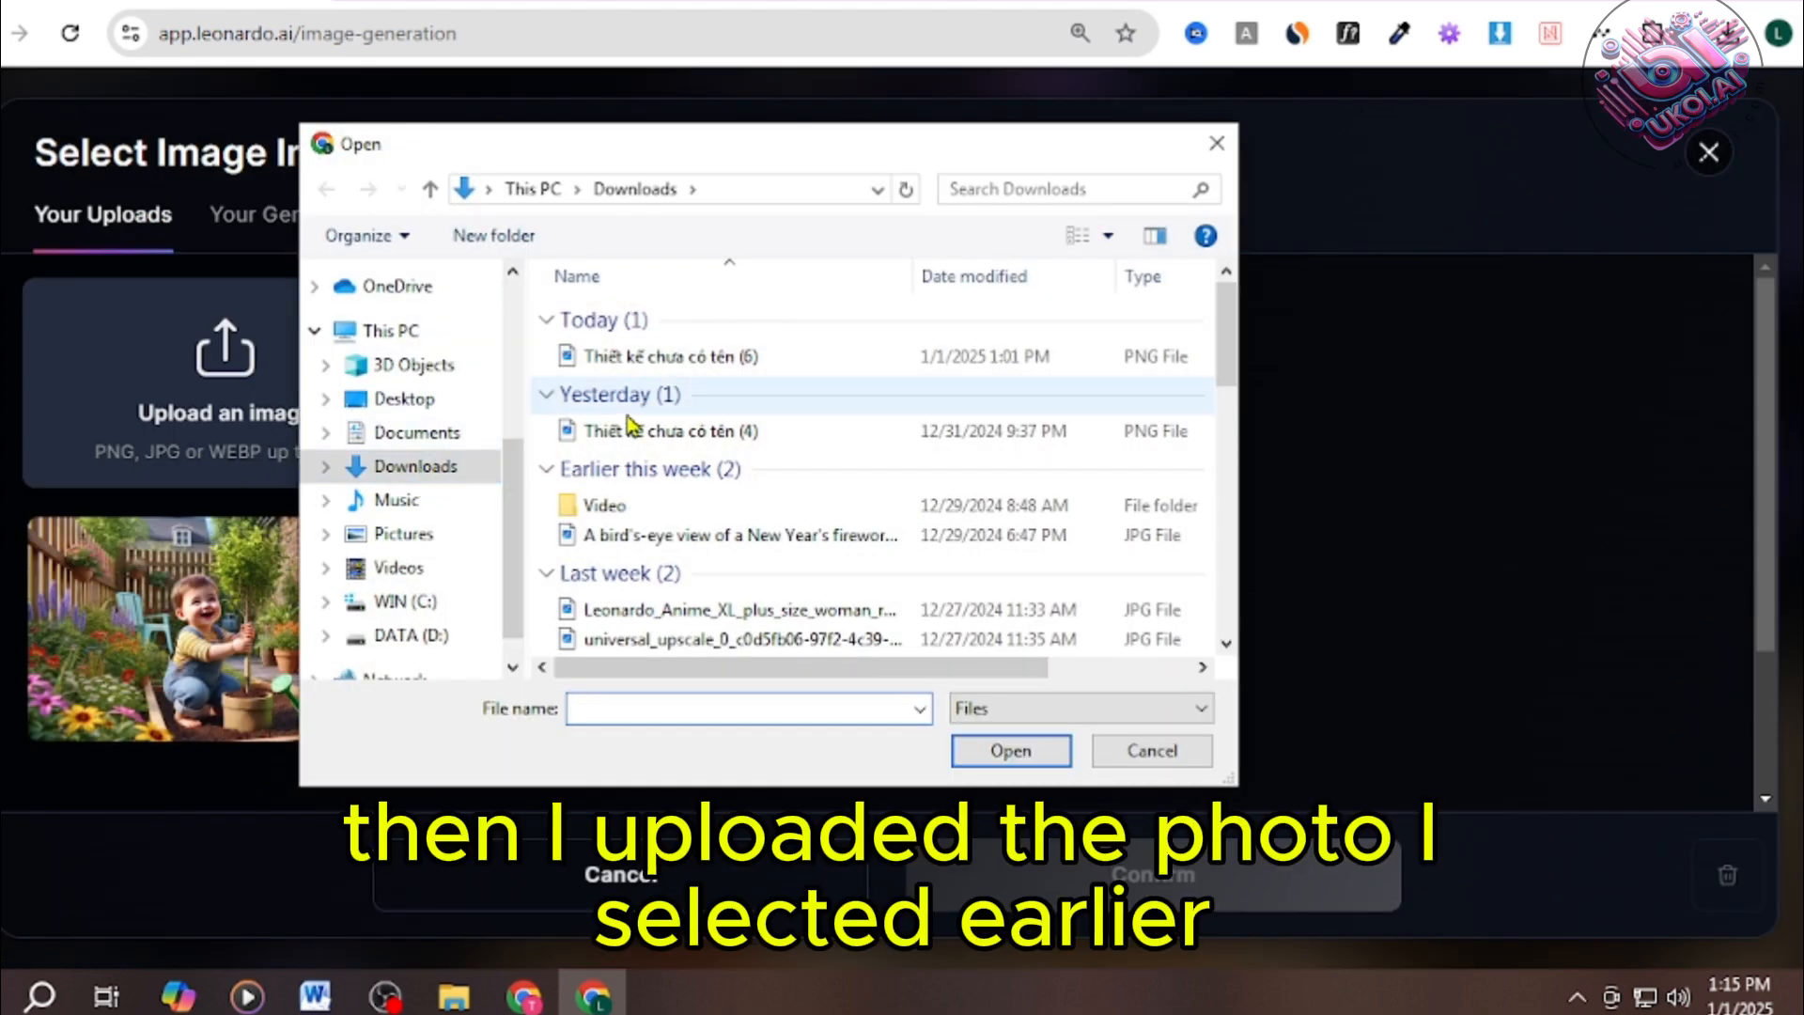
pyautogui.click(708, 362)
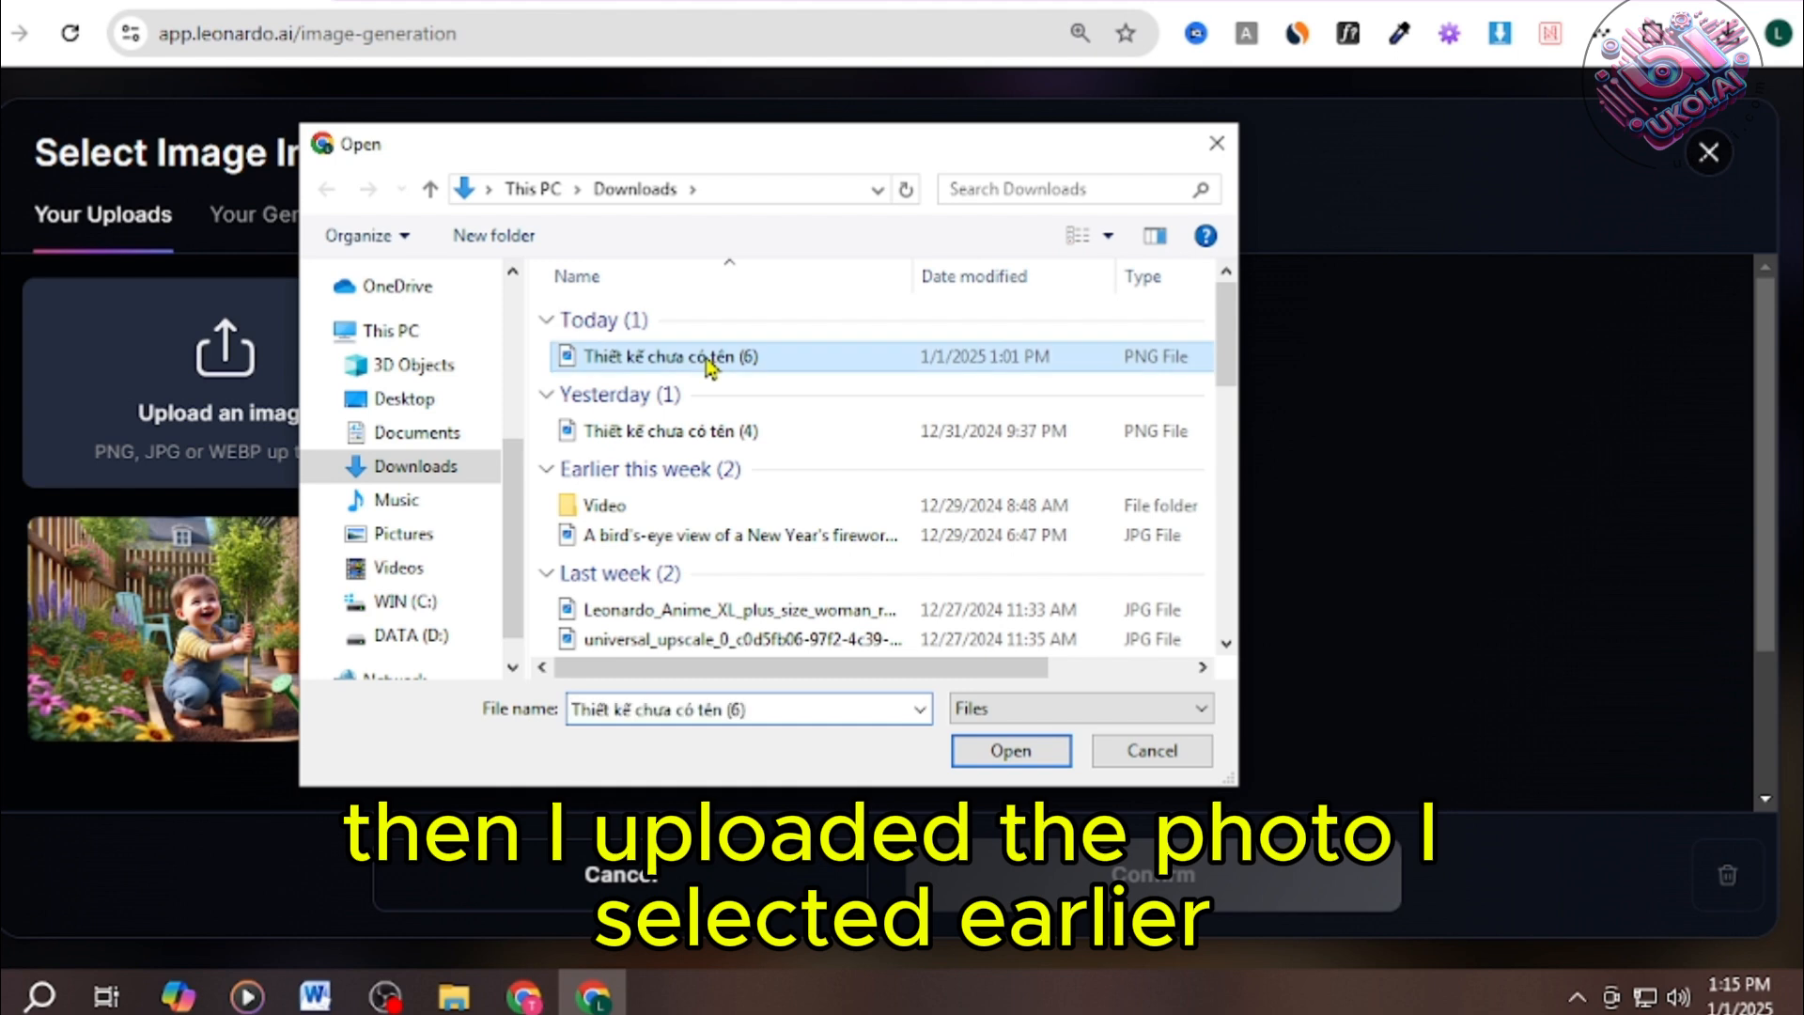
pyautogui.click(1020, 755)
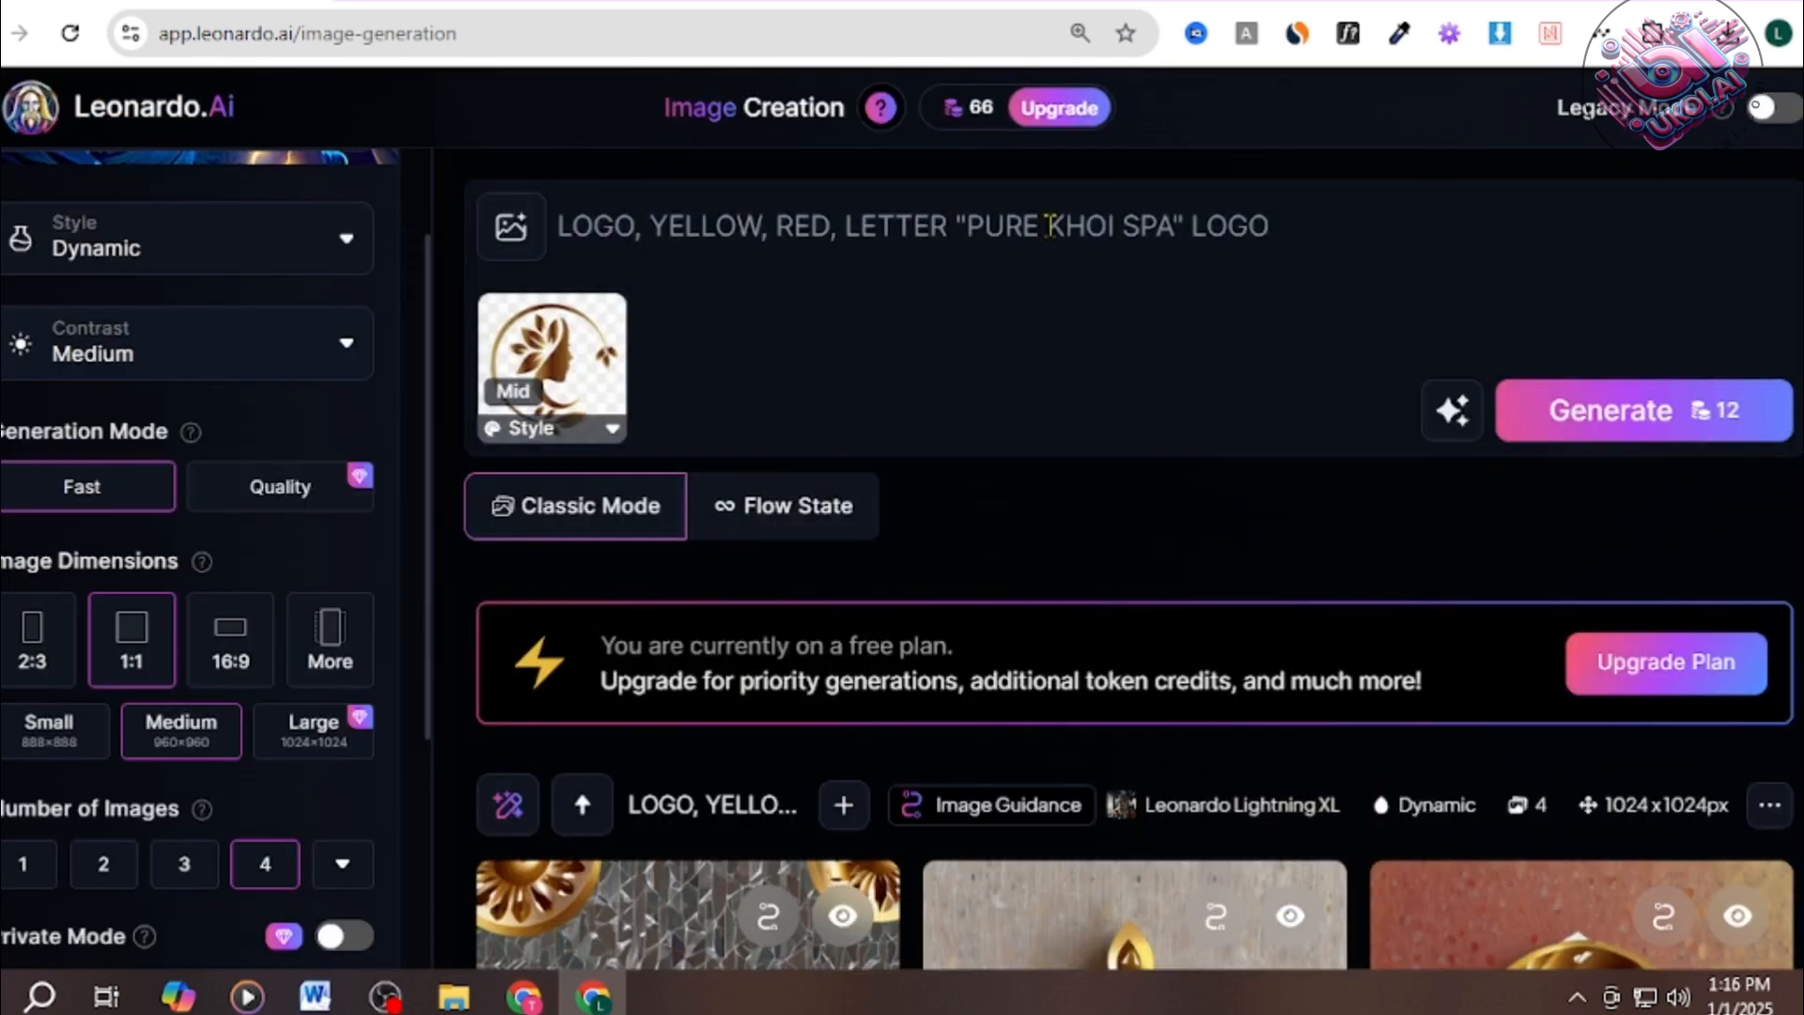
# Step: Remove the word KHOI from the prompt so the quoted brand name reads "PURE SPA"
pyautogui.moveTo(1048, 225); pyautogui.dragTo(1124, 216)
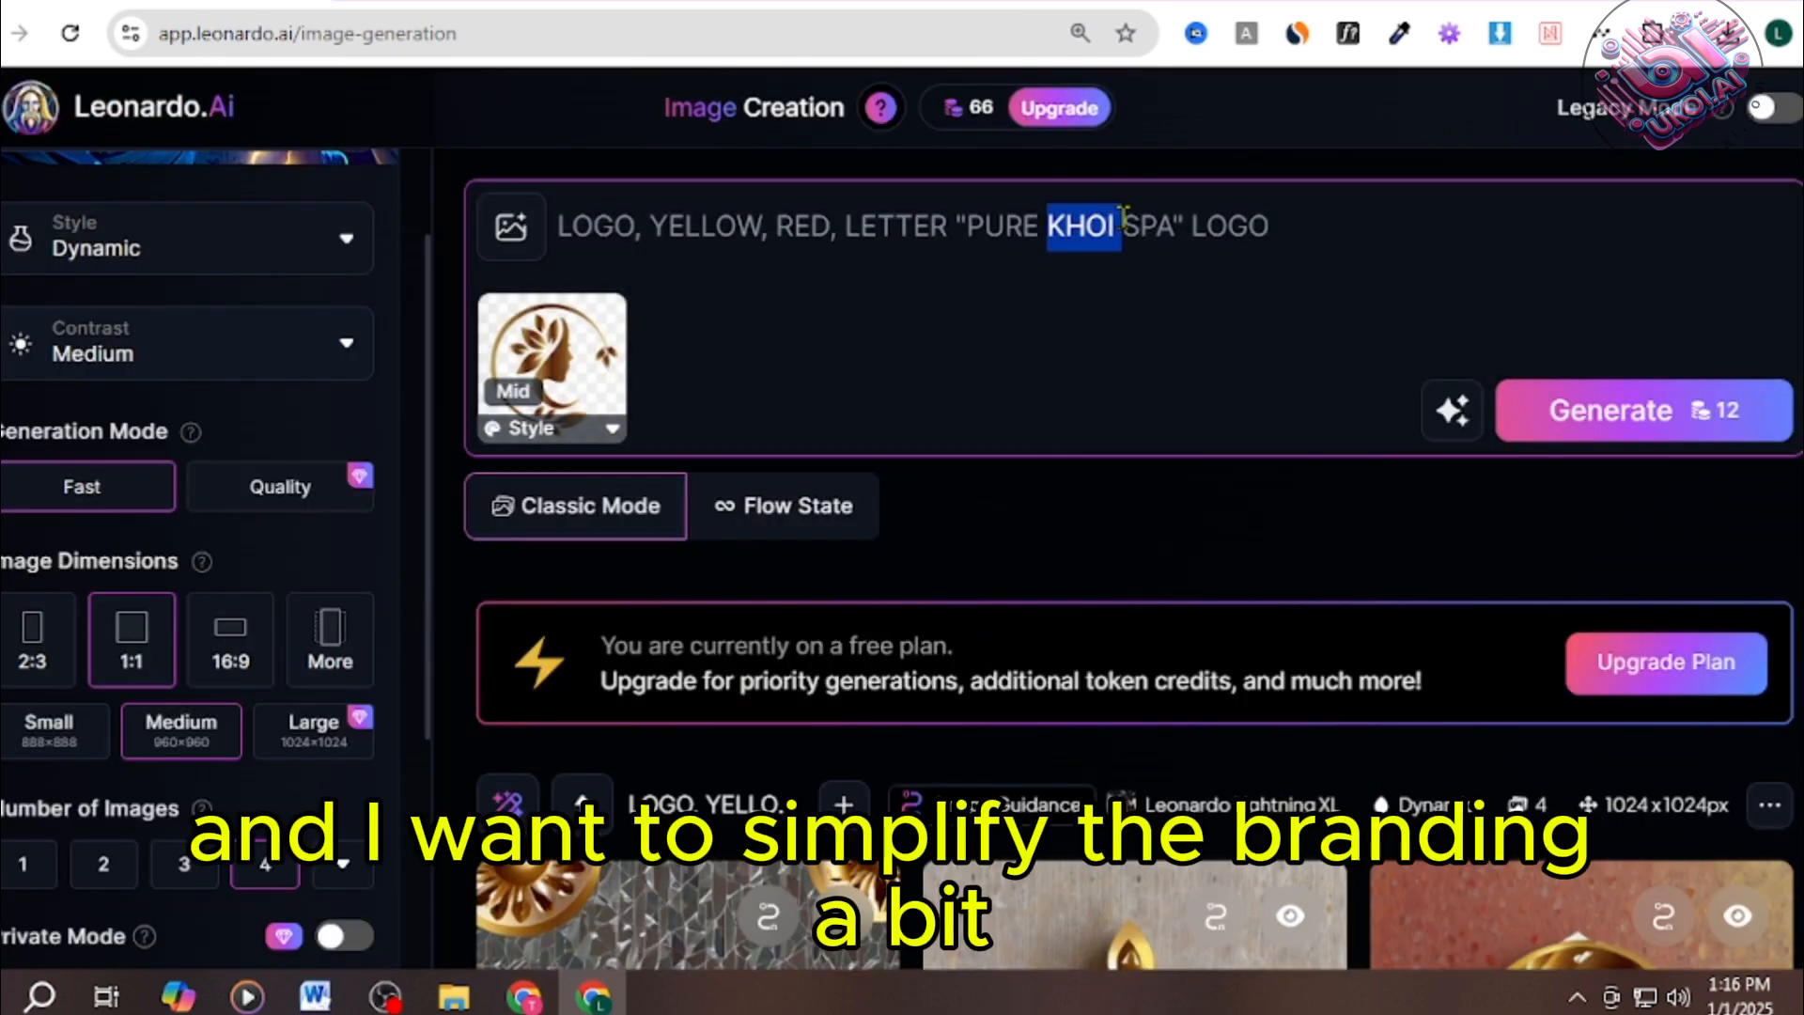
pyautogui.click(1118, 225)
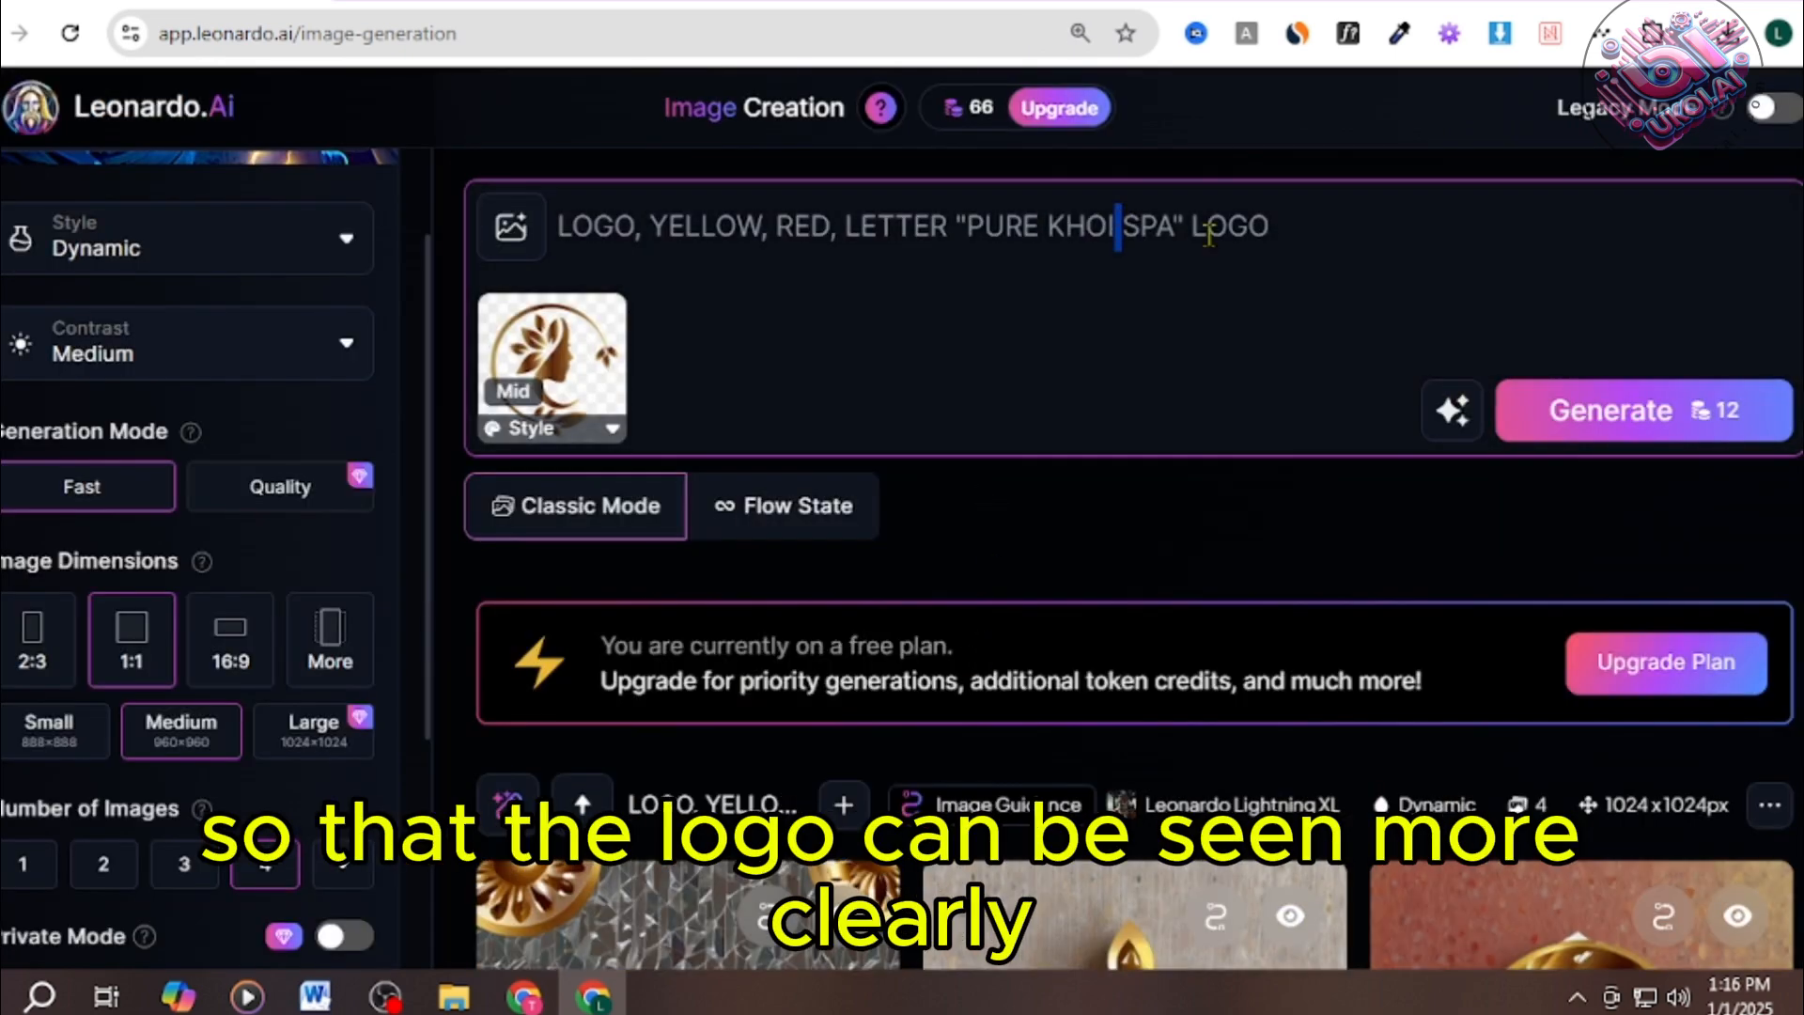
pyautogui.press('BackSpace')
pyautogui.press('BackSpace')
pyautogui.press('BackSpace')
pyautogui.press('BackSpace')
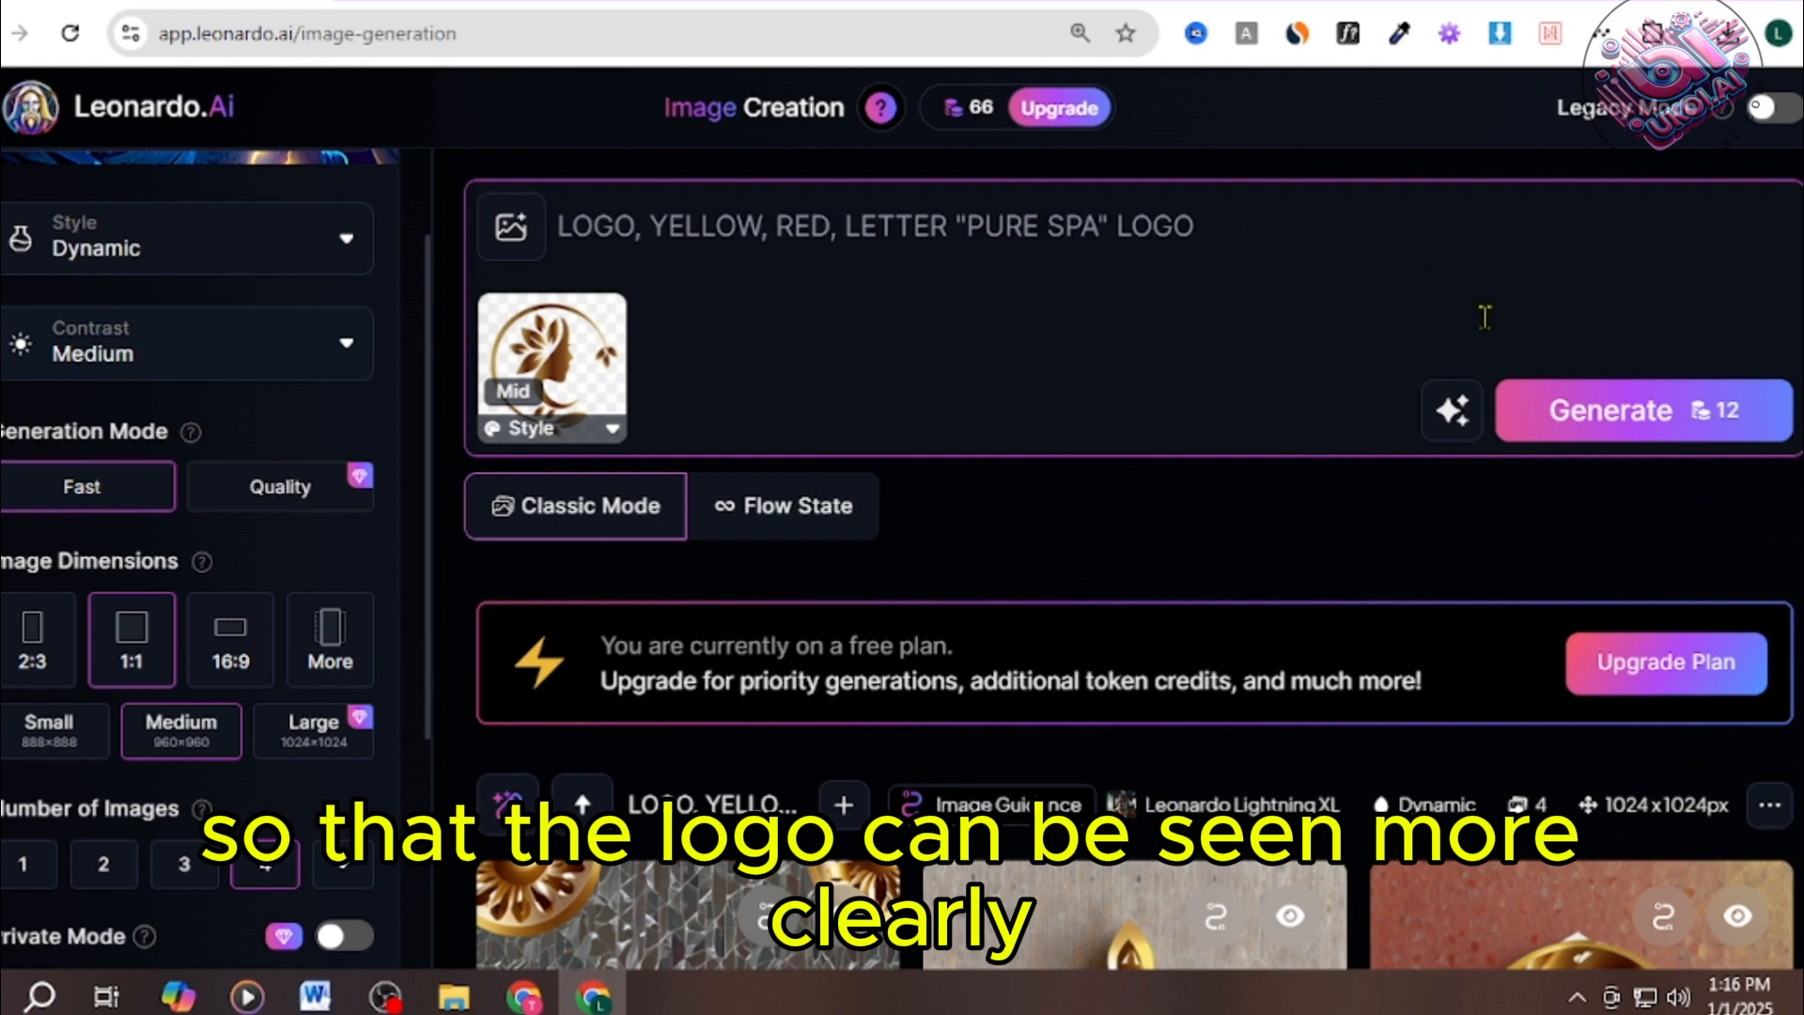
# Step: Generate logo images from the "PURE SPA" prompt with the style reference and compare the resulting designs
pyautogui.click(1635, 425)
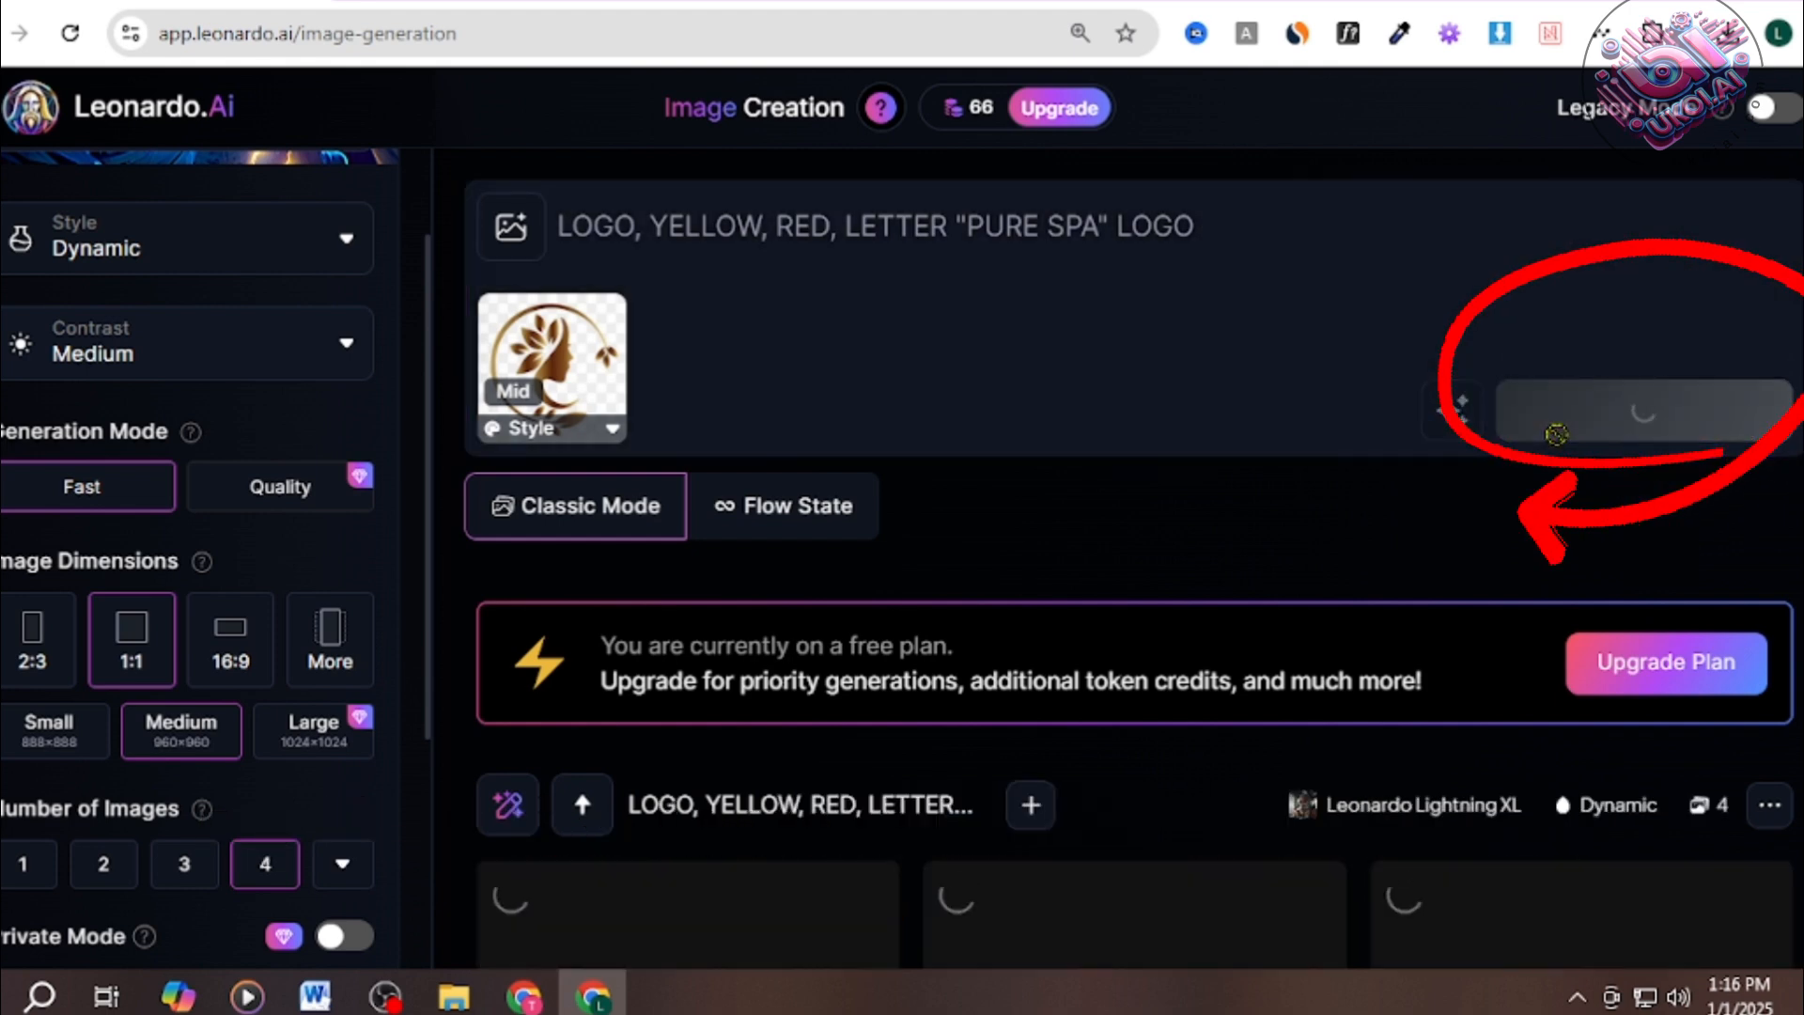
pyautogui.scroll(-6, 877, 697)
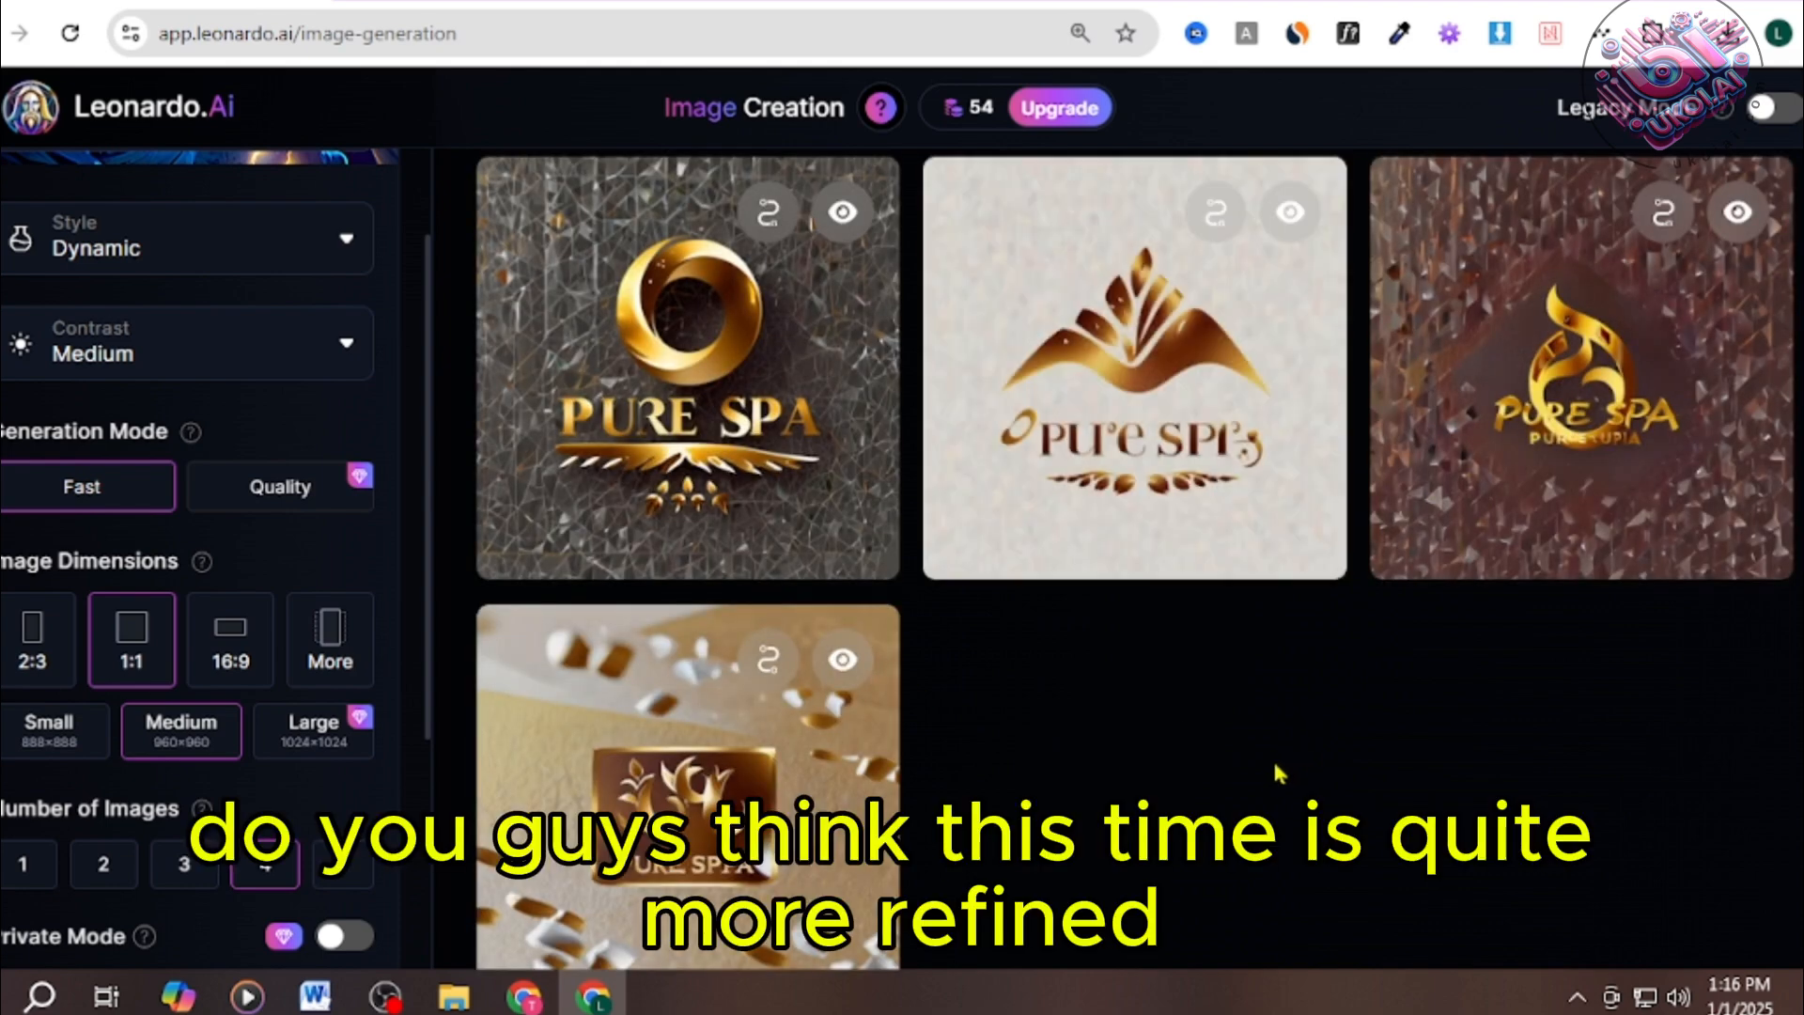
pyautogui.moveTo(596, 323)
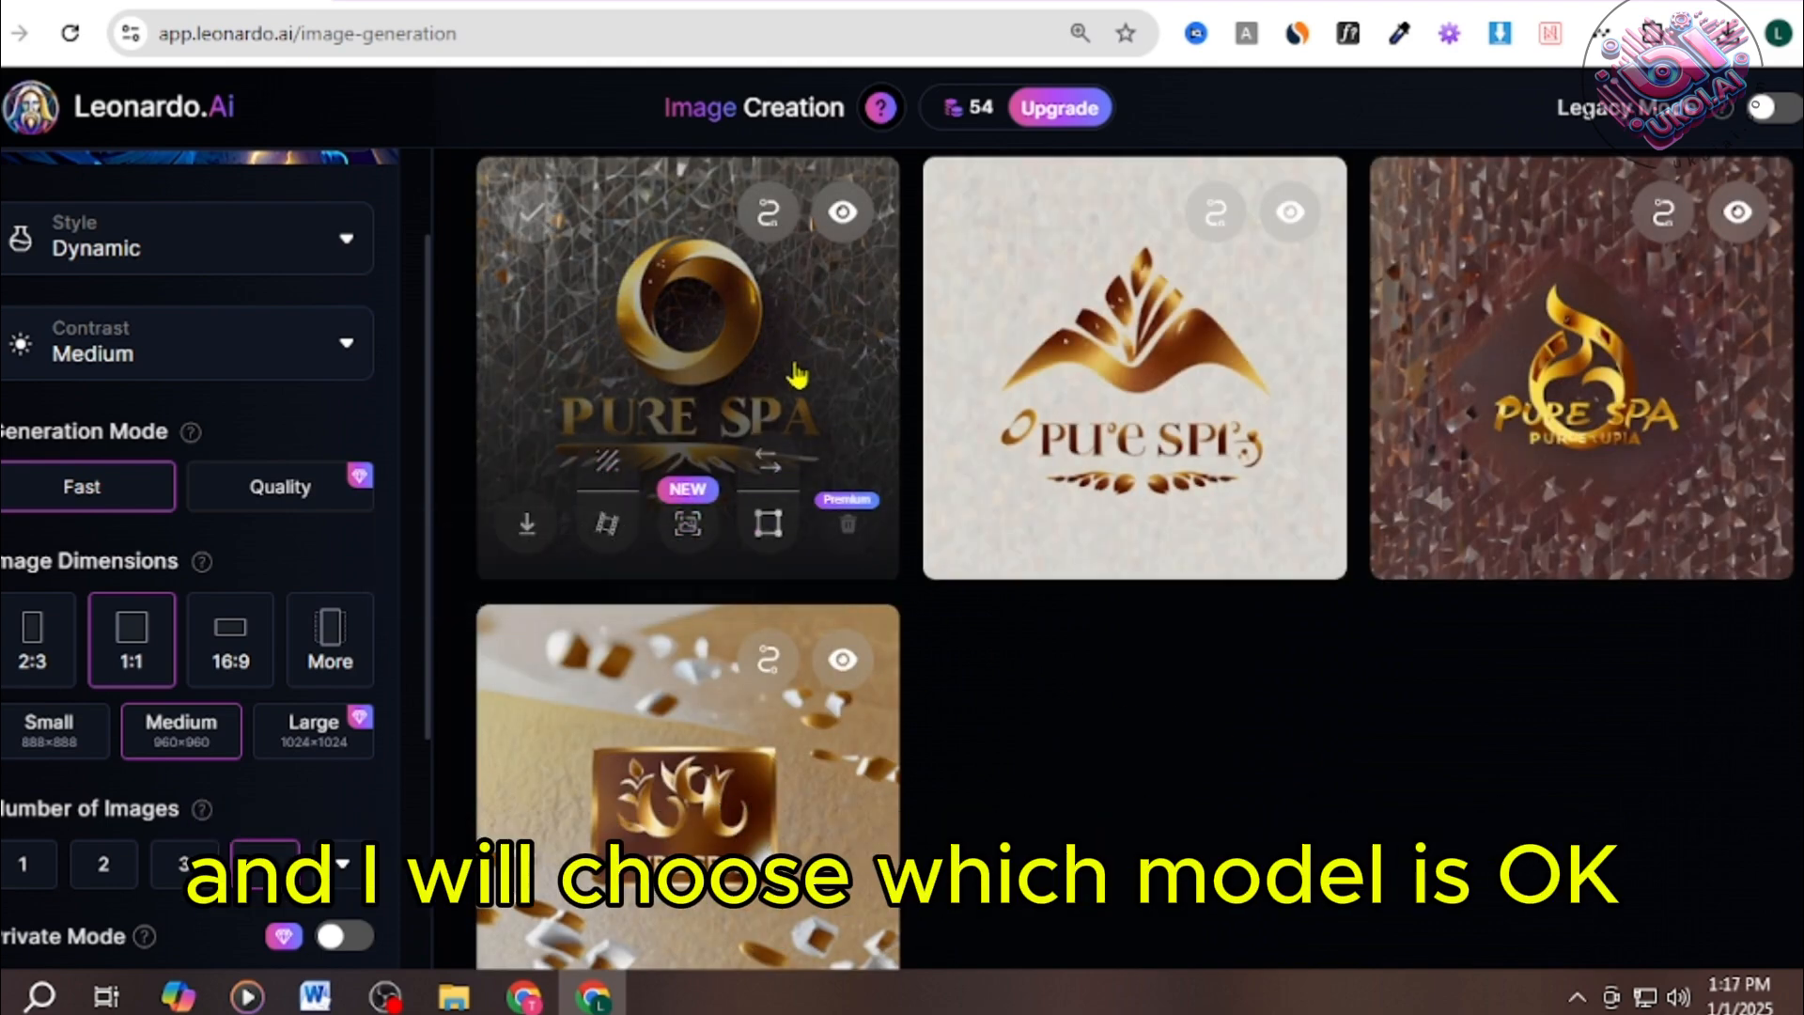
pyautogui.moveTo(1727, 380)
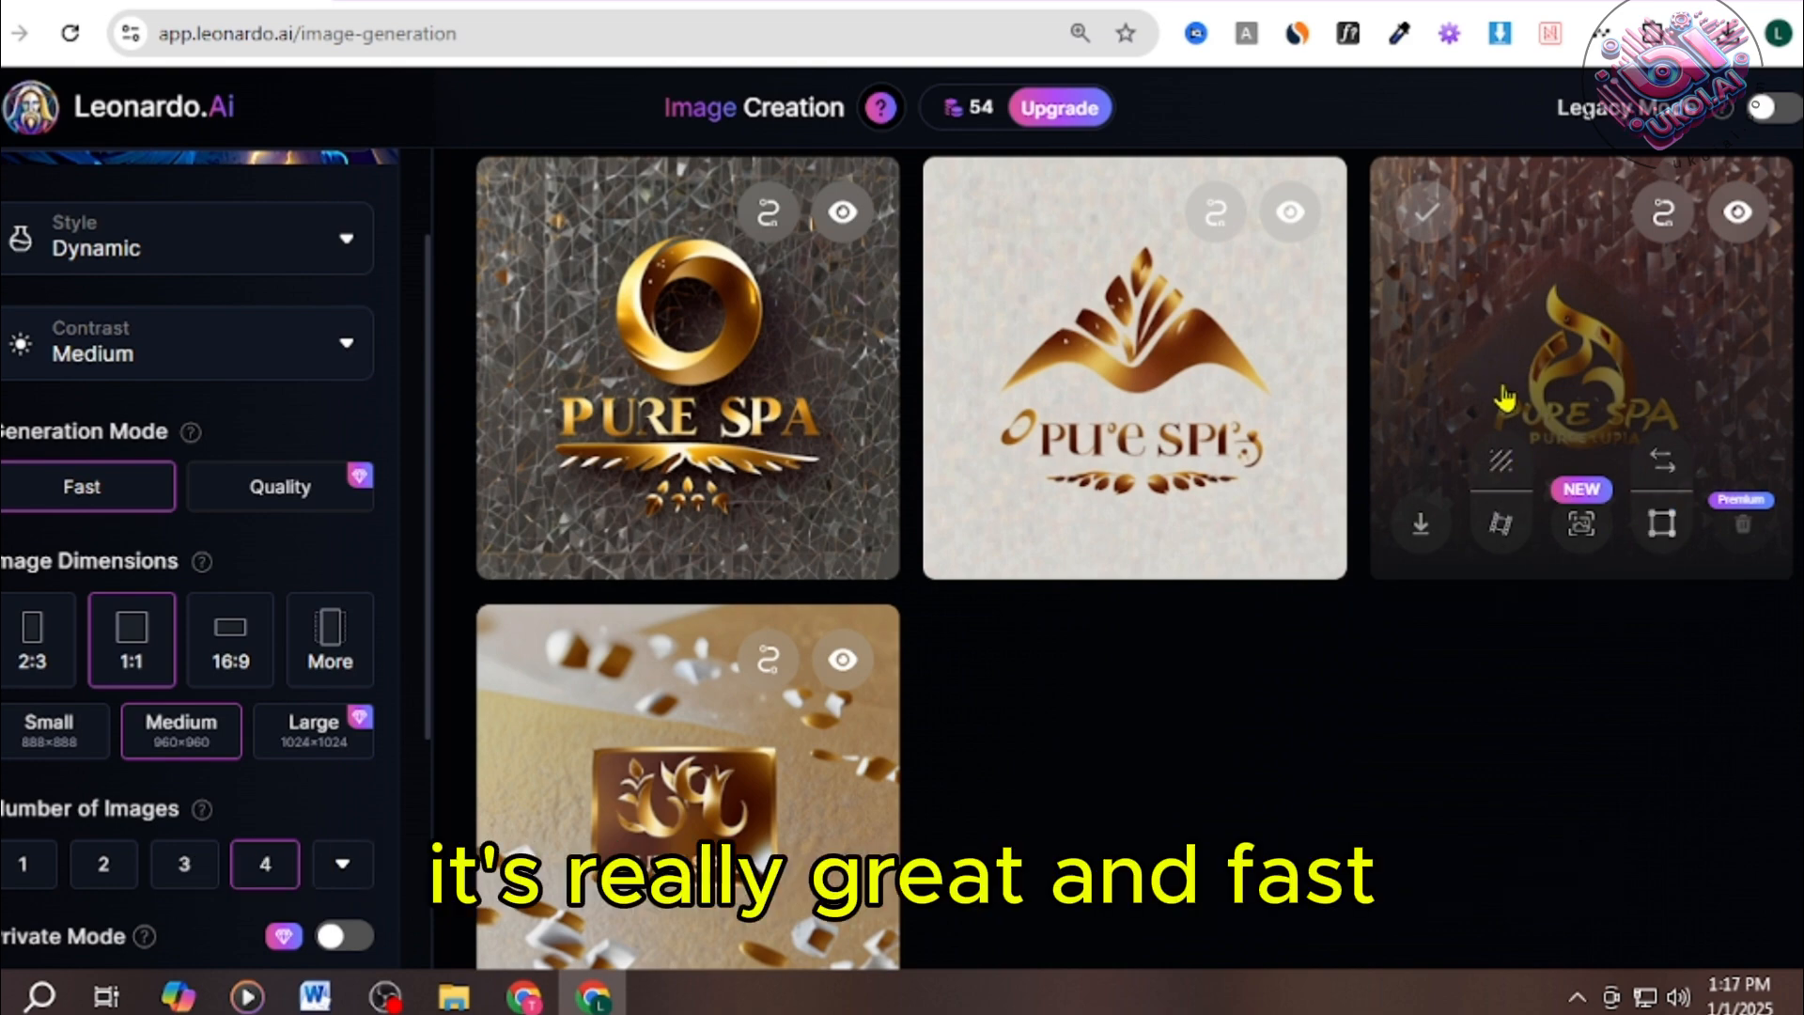
# Step: Enlarge the PURE SPA logo with the golden ring and download the image
pyautogui.scroll(-3, 1035, 664)
pyautogui.moveTo(644, 524)
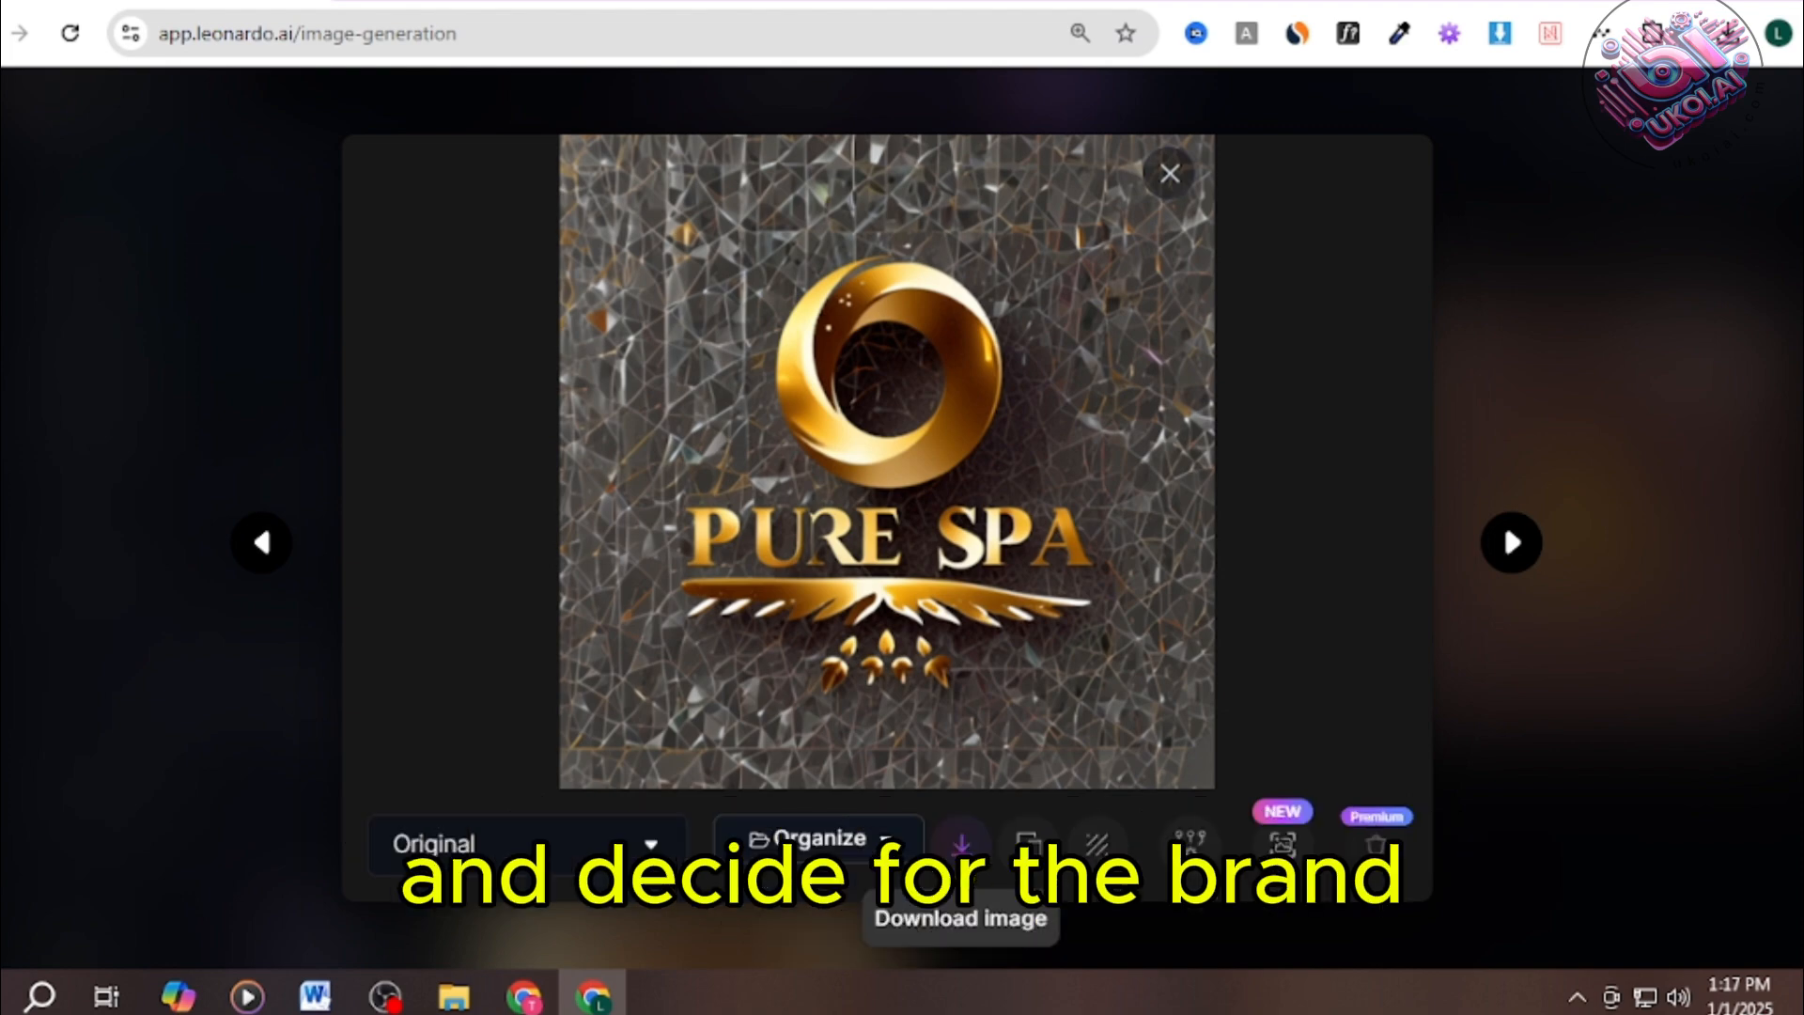
pyautogui.click(961, 846)
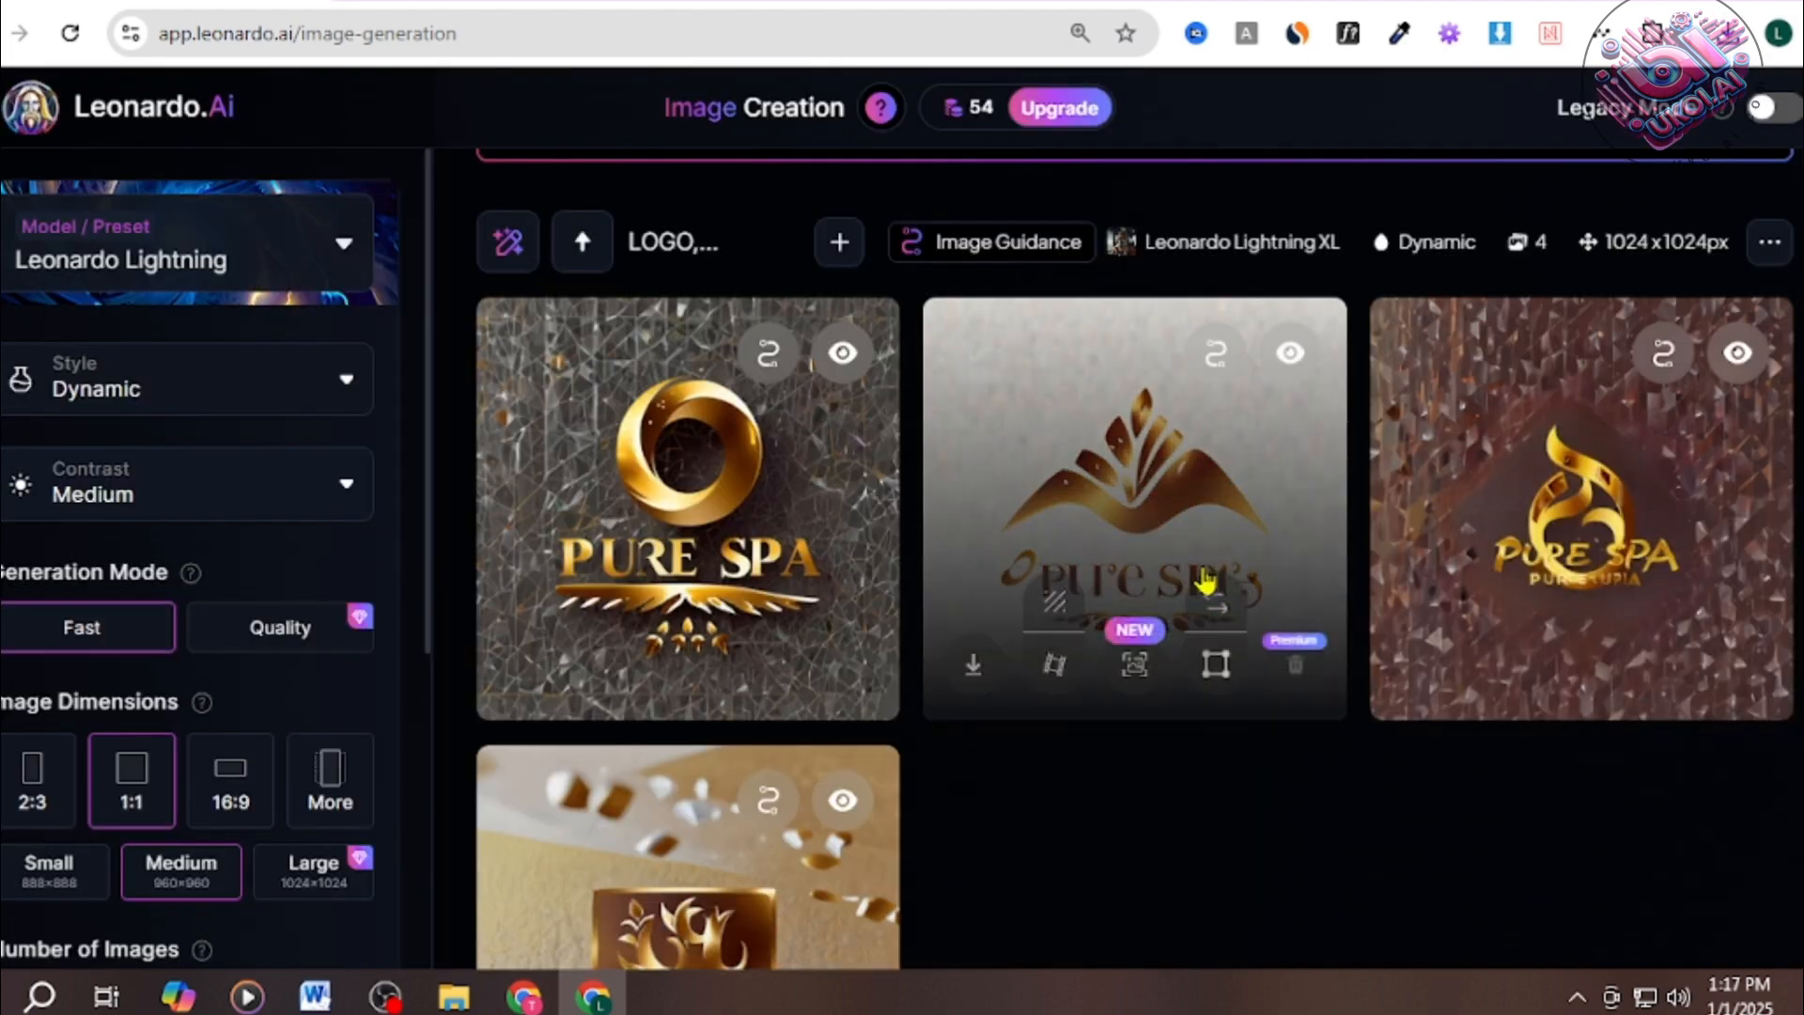
# Step: Examine the other three generated PURE SPA logos in the enlarged view
pyautogui.click(1206, 583)
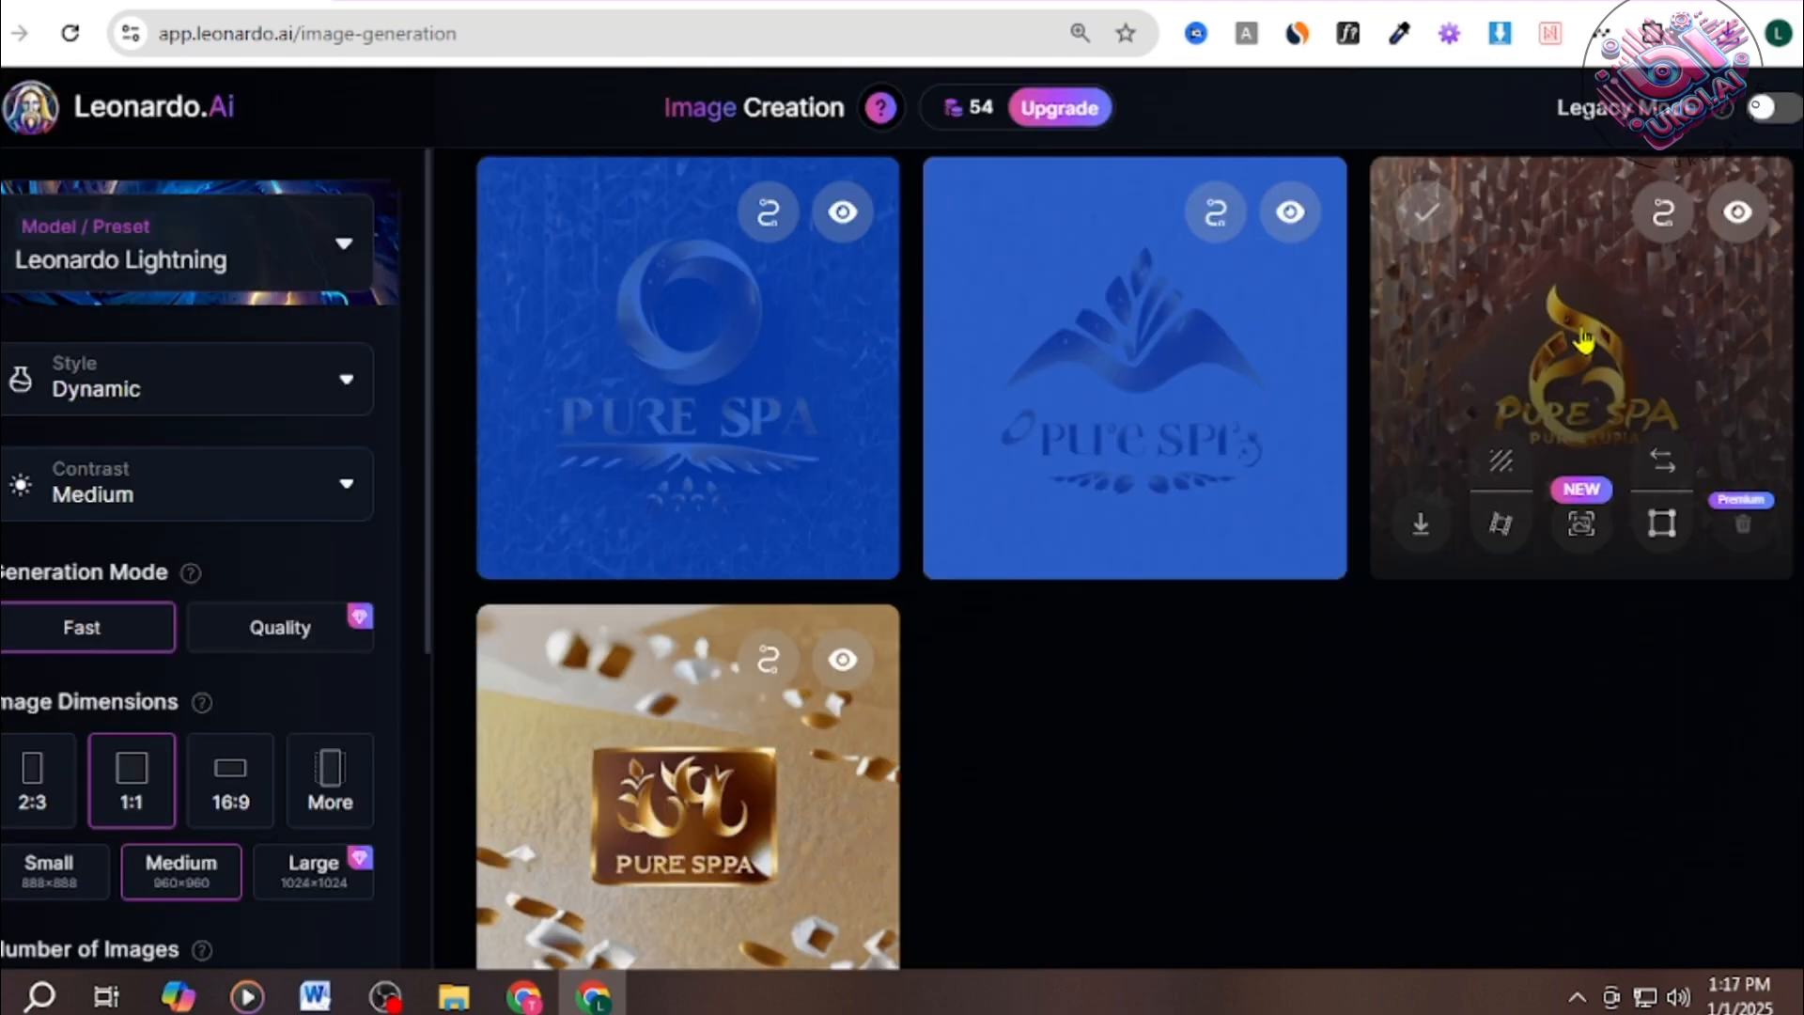
pyautogui.click(1586, 340)
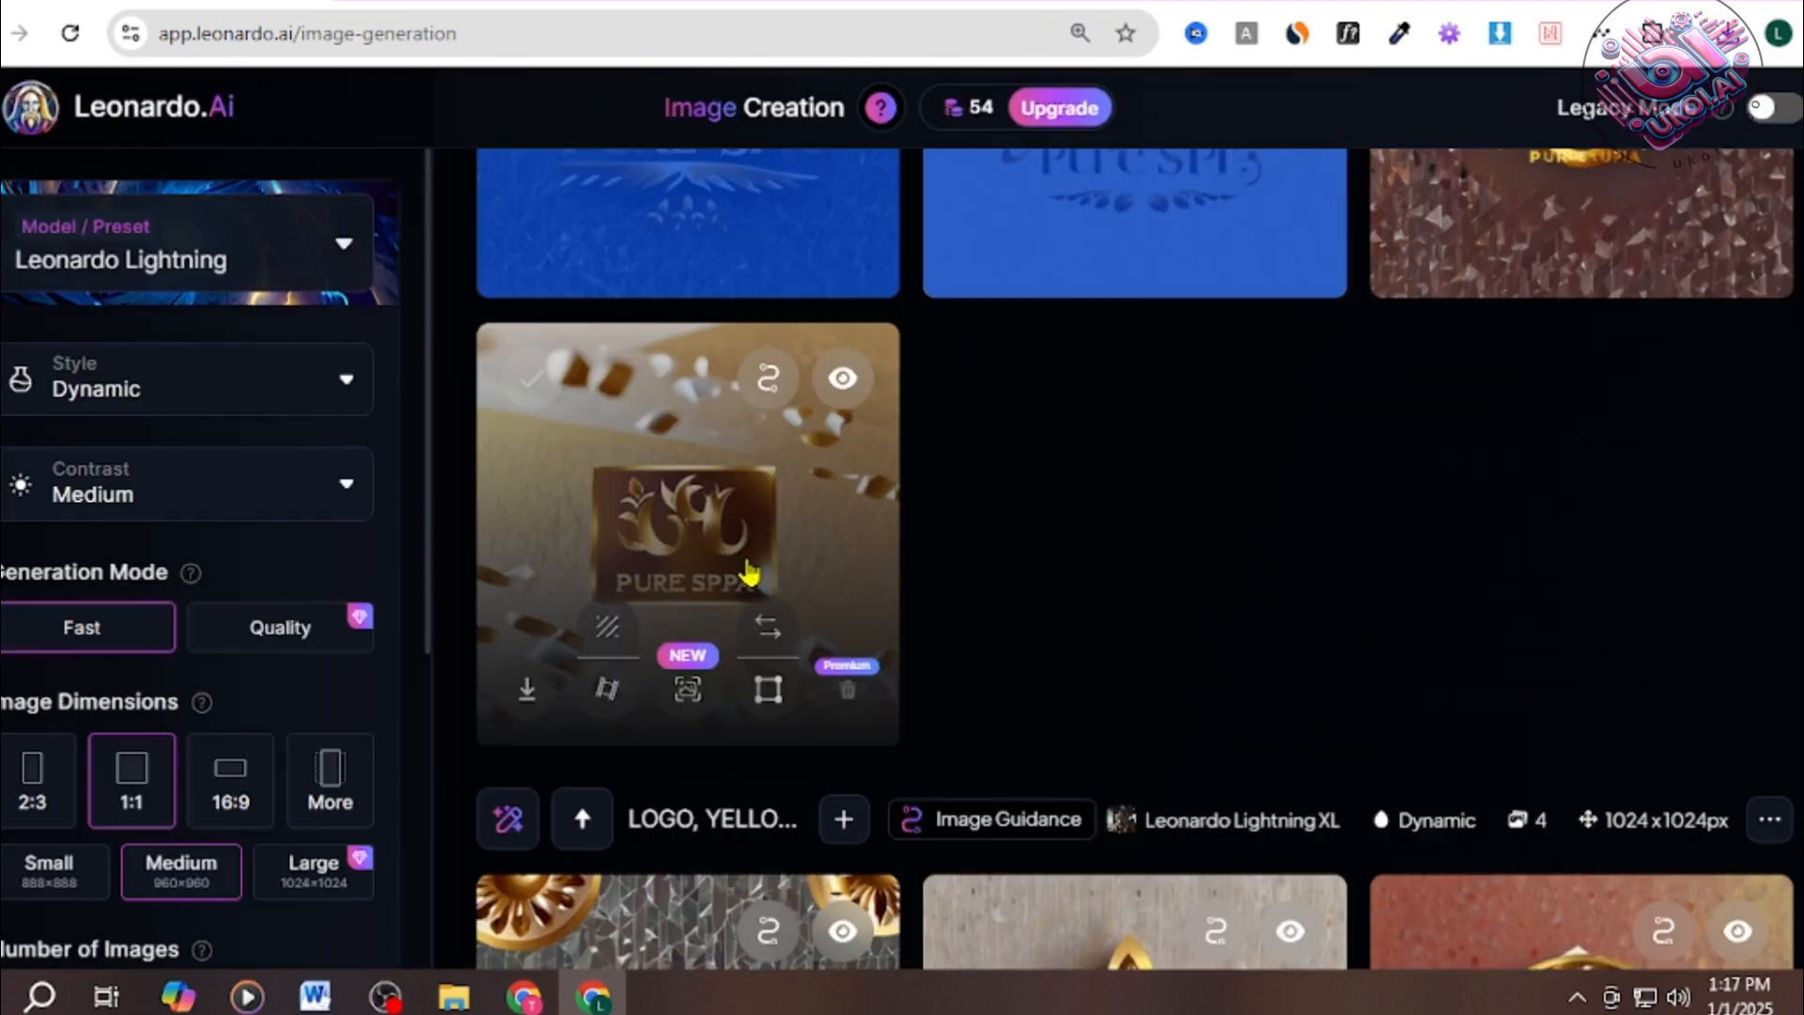
pyautogui.click(749, 576)
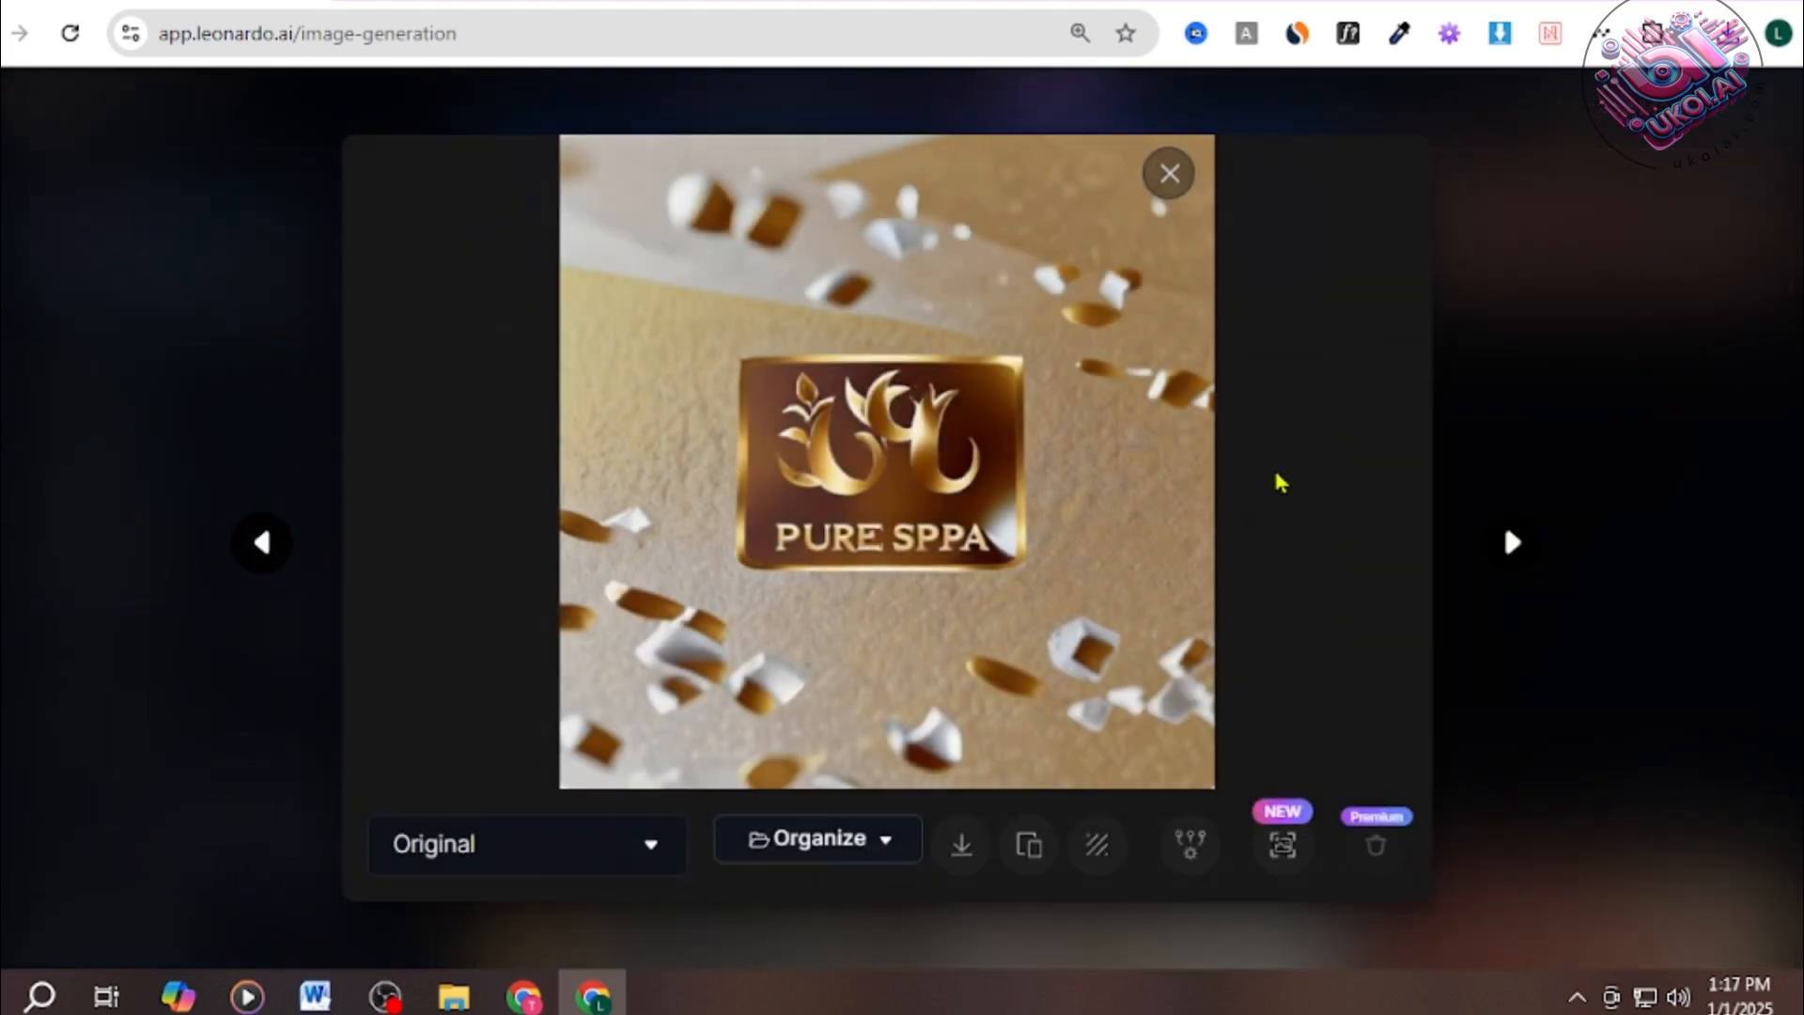